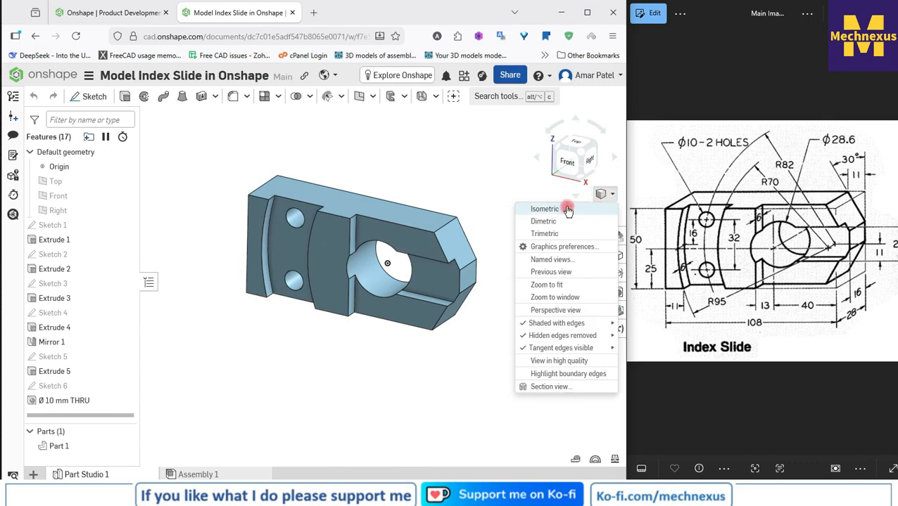
Step: Examine the finished index slide model in isometric view
{"action": "left_click", "coordinate": [559, 209]}
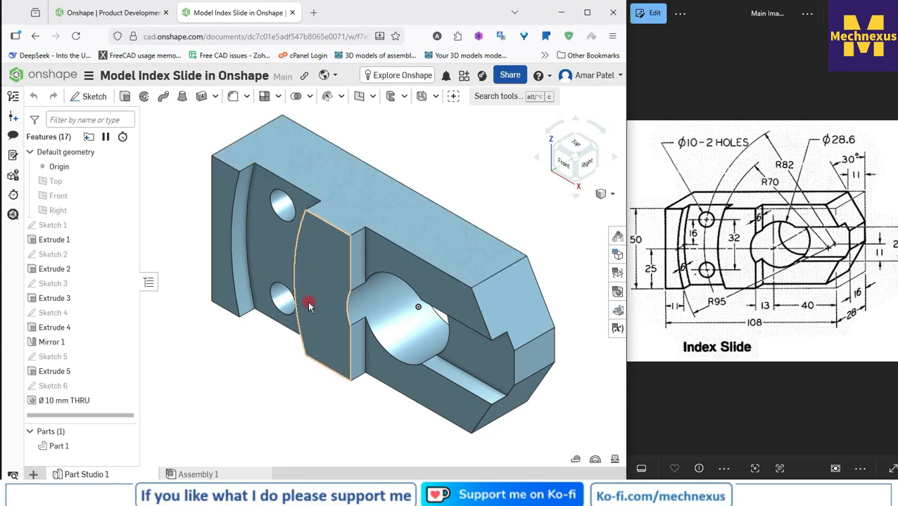
{"action": "scroll", "coordinate": [308, 304], "scroll_direction": "down", "scroll_amount": 2}
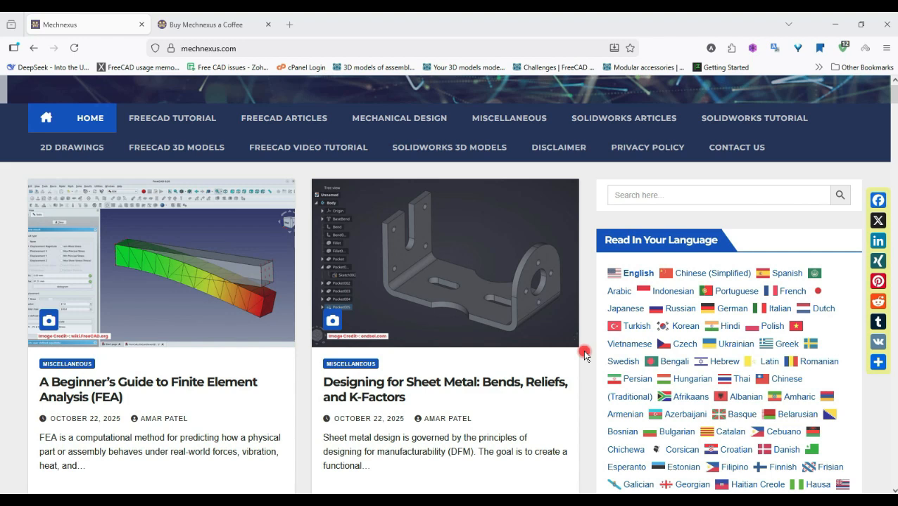
Step: Browse the article list on the Mechnexus website's home page
{"action": "scroll", "coordinate": [584, 355], "scroll_direction": "down", "scroll_amount": 3}
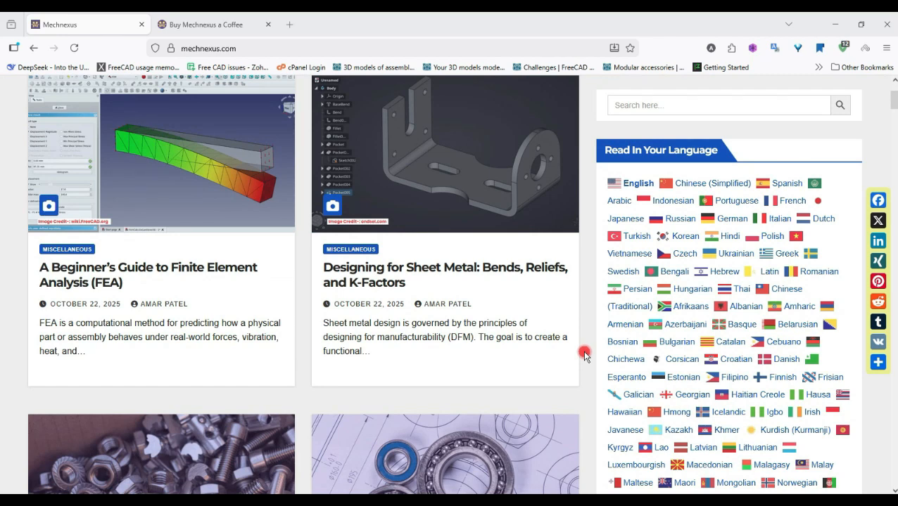
{"action": "scroll", "coordinate": [584, 355], "scroll_direction": "up", "scroll_amount": 2}
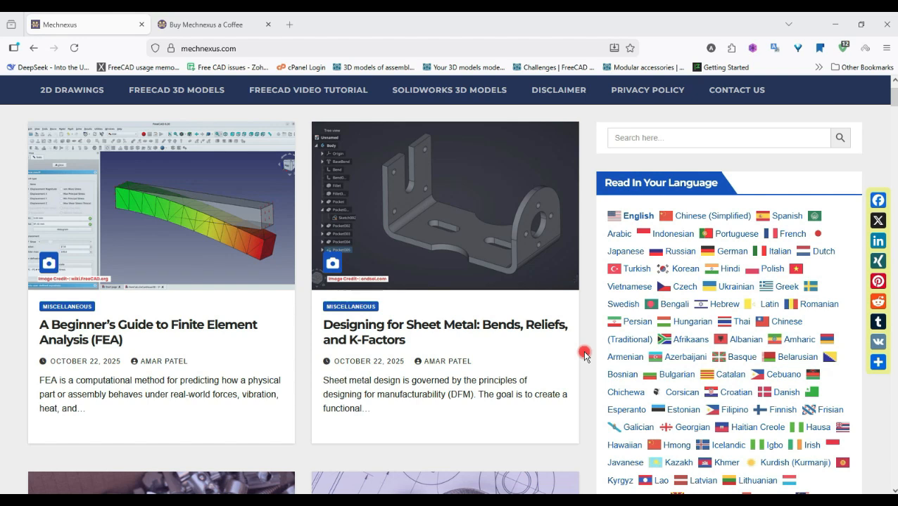
{"action": "scroll", "coordinate": [584, 356], "scroll_direction": "down", "scroll_amount": 3}
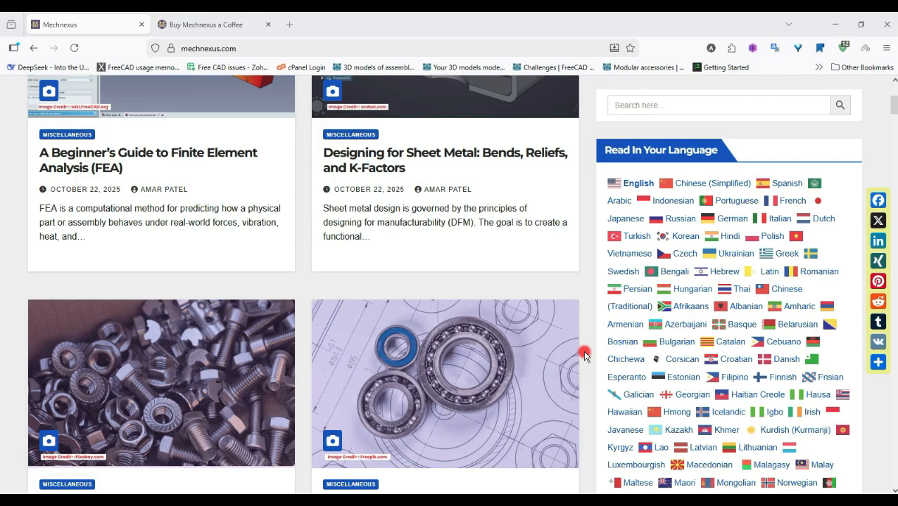
{"action": "scroll", "coordinate": [584, 356], "scroll_direction": "down", "scroll_amount": 7}
{"action": "scroll", "coordinate": [584, 355], "scroll_direction": "down", "scroll_amount": 3}
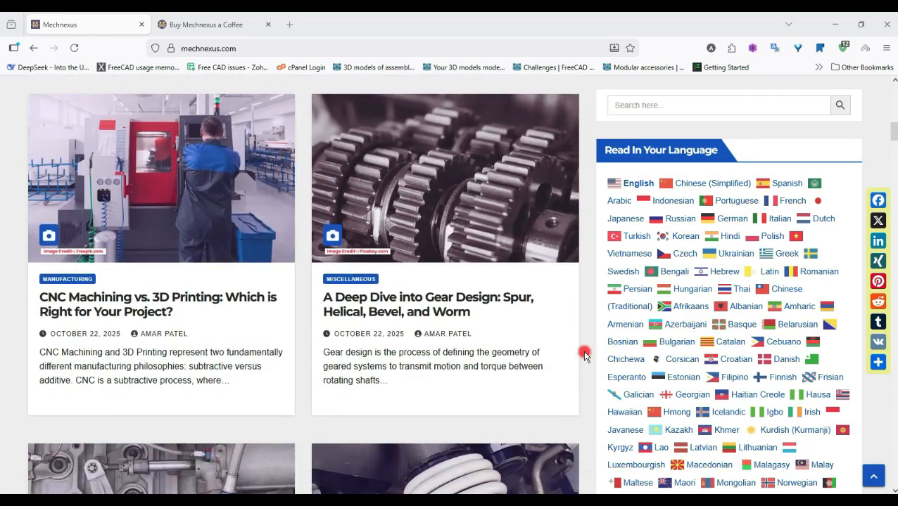
{"action": "scroll", "coordinate": [584, 356], "scroll_direction": "down", "scroll_amount": 3}
{"action": "scroll", "coordinate": [584, 355], "scroll_direction": "down", "scroll_amount": 3}
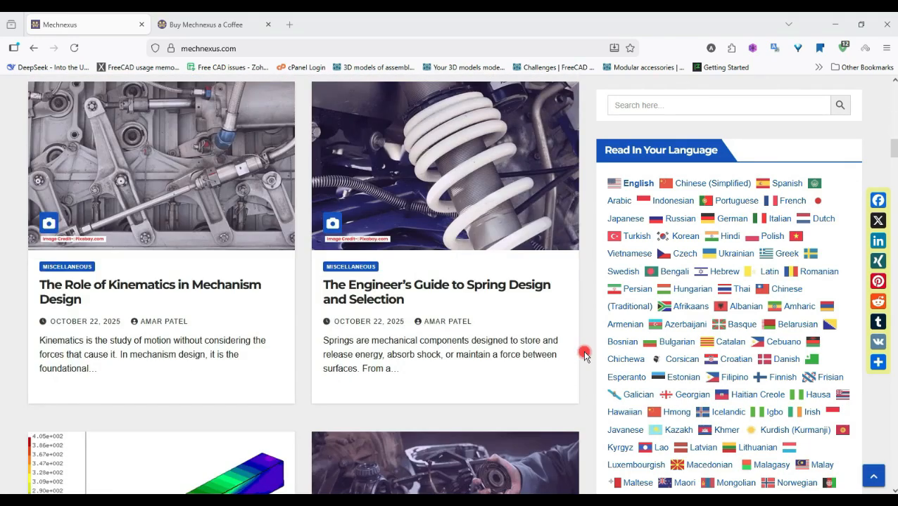
{"action": "scroll", "coordinate": [584, 355], "scroll_direction": "down", "scroll_amount": 3}
{"action": "scroll", "coordinate": [584, 355], "scroll_direction": "up", "scroll_amount": 8}
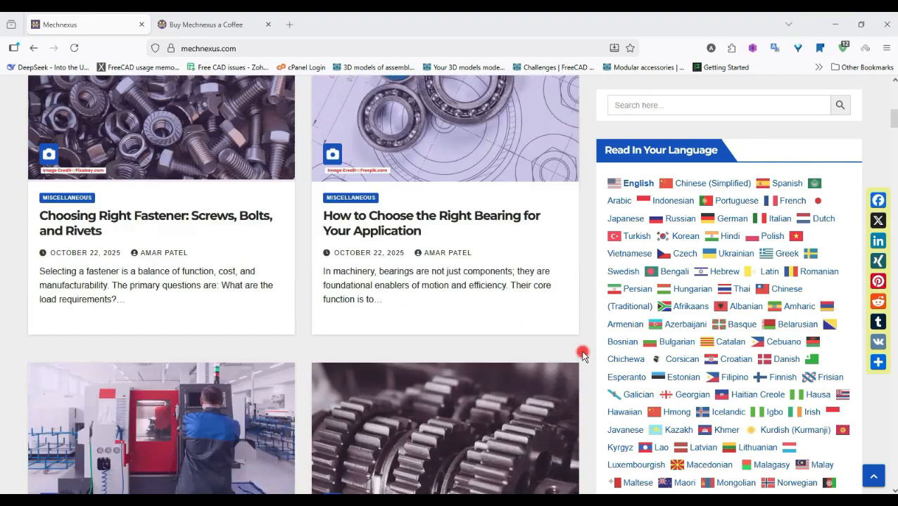
{"action": "scroll", "coordinate": [582, 355], "scroll_direction": "up", "scroll_amount": 9}
{"action": "scroll", "coordinate": [583, 355], "scroll_direction": "down", "scroll_amount": 3}
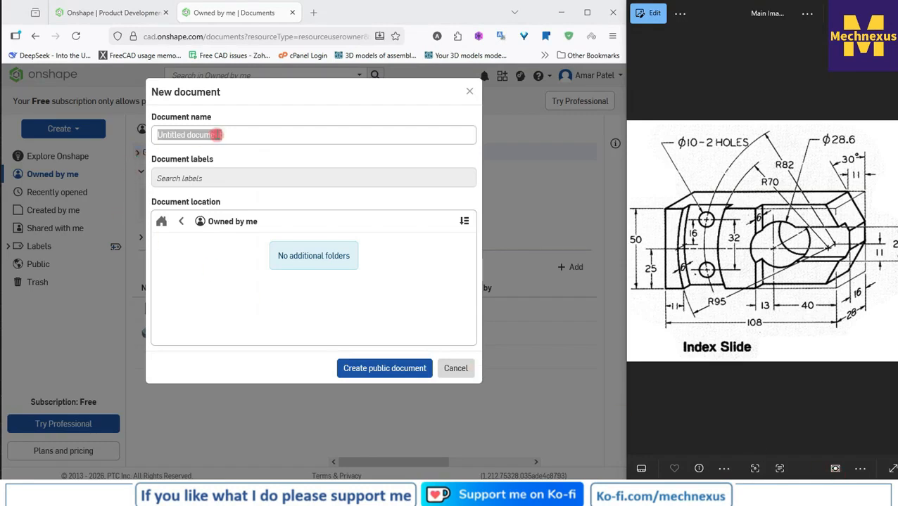
Step: Name the new Onshape document Index Slide_R1 and create it as a public document
{"action": "left_click", "coordinate": [242, 137]}
{"action": "key", "text": "ctrl+a"}
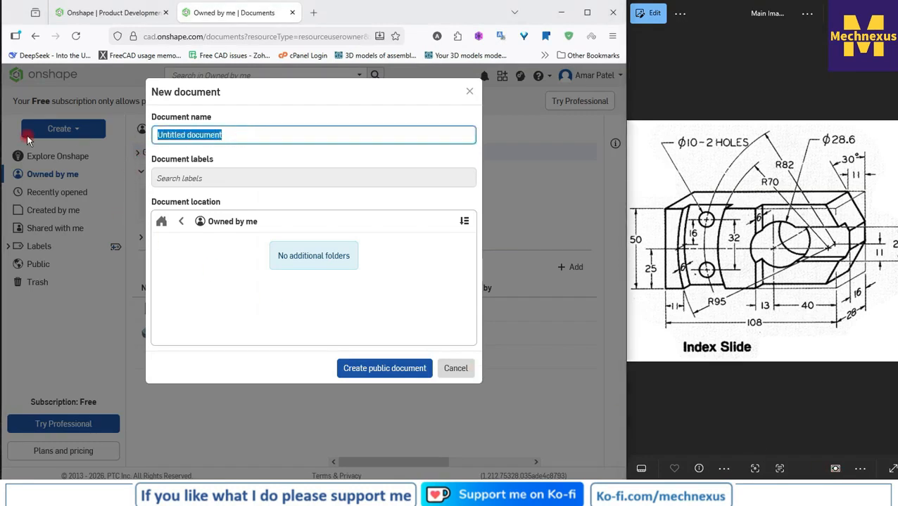
{"action": "type", "text": "Inde"}
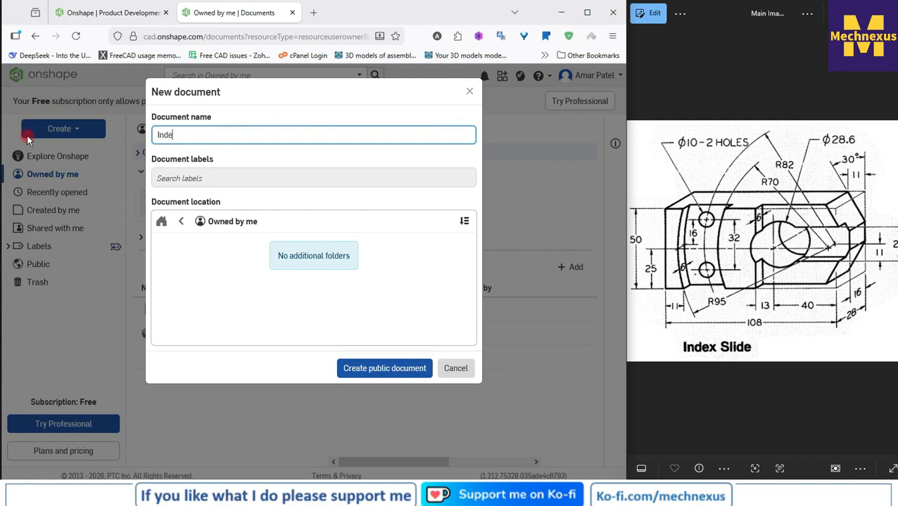
{"action": "type", "text": "x Slide_R1"}
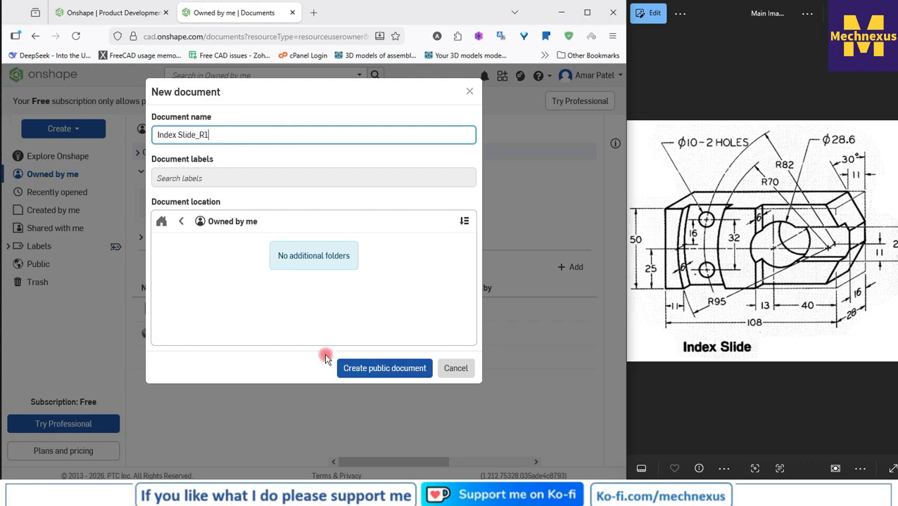
{"action": "left_click", "coordinate": [362, 368]}
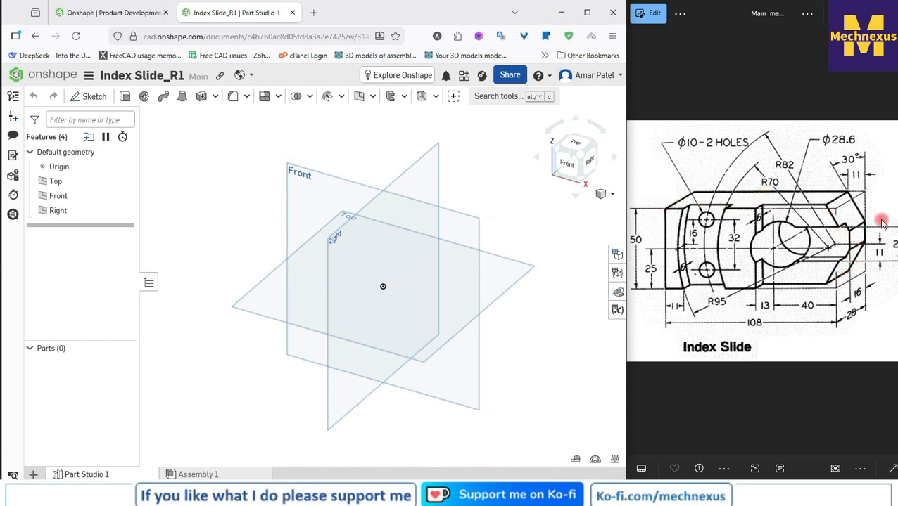
Step: Start a sketch on the Front plane, viewed face-on, and draw a circle about 78 mm in diameter centred on the origin
{"action": "left_click", "coordinate": [348, 183]}
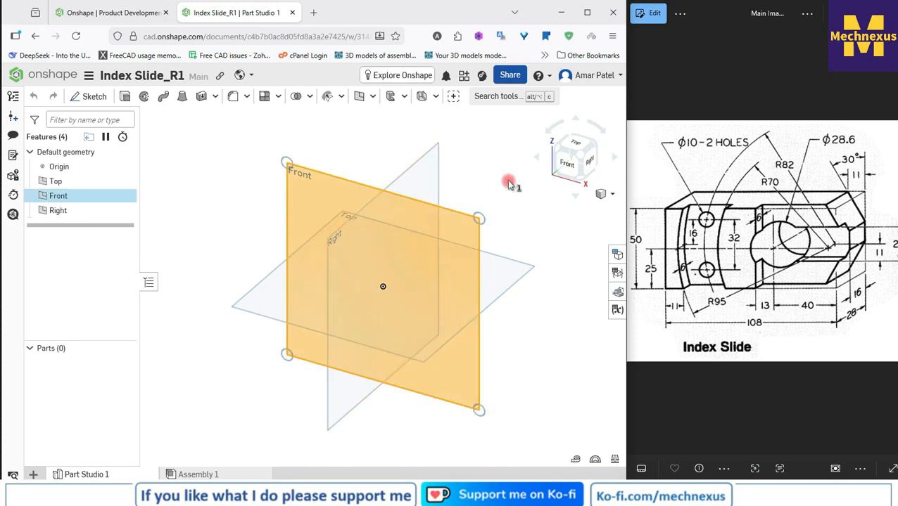
{"action": "left_click", "coordinate": [571, 166]}
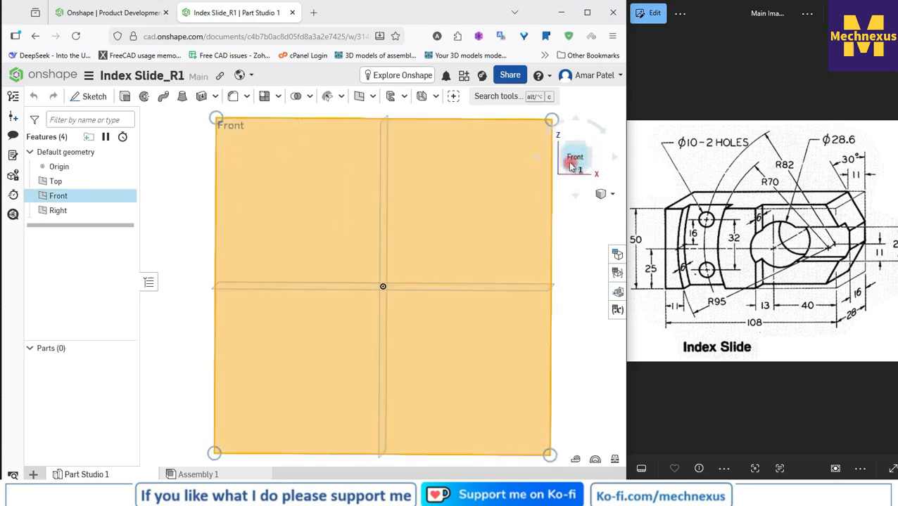
{"action": "left_click", "coordinate": [79, 96]}
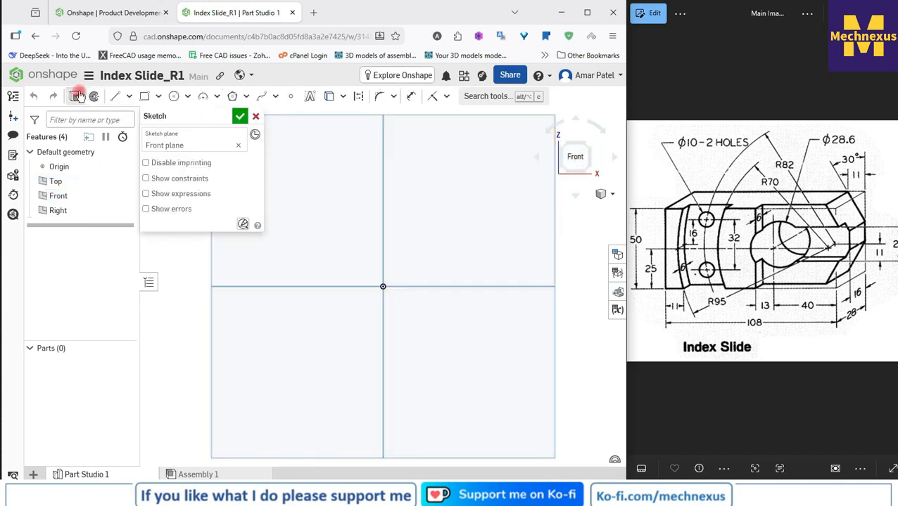
{"action": "left_click", "coordinate": [173, 96]}
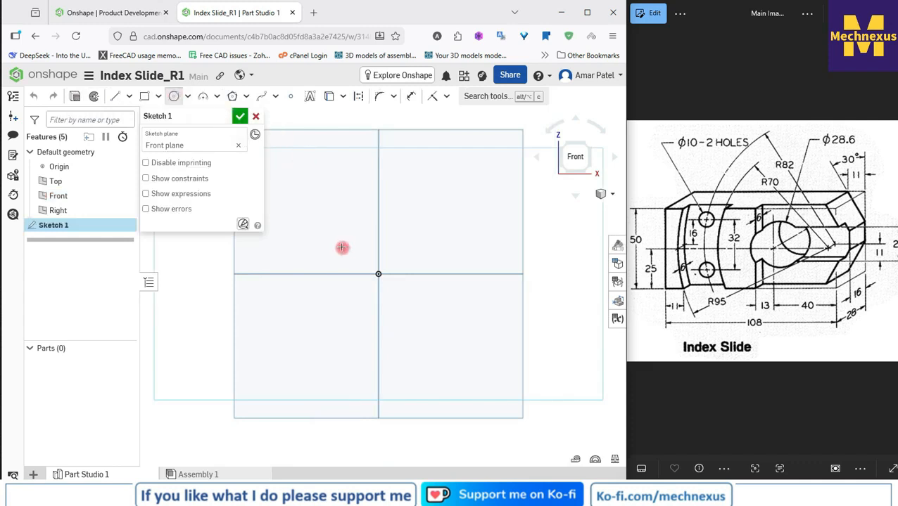
{"action": "left_click", "coordinate": [379, 273]}
{"action": "left_click", "coordinate": [431, 327]}
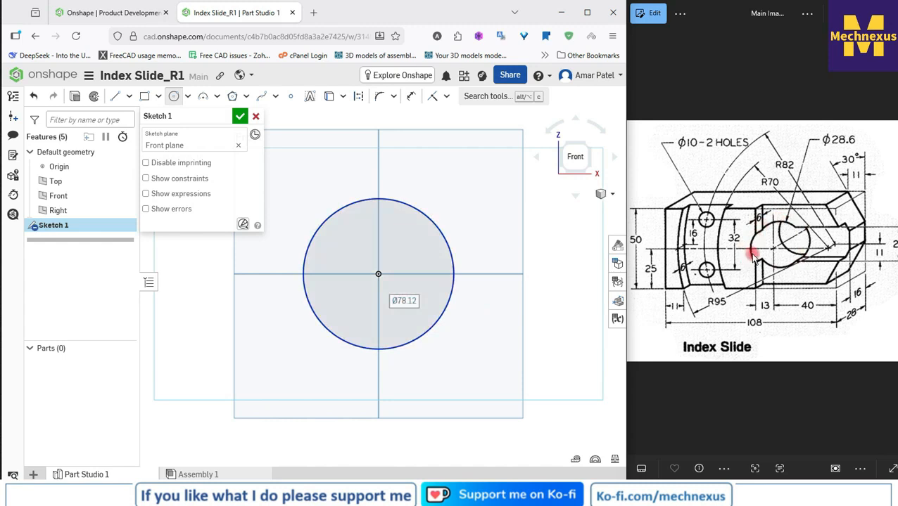
Step: Dimension the circle with a diameter of 28.6 mm
{"action": "left_click", "coordinate": [412, 99]}
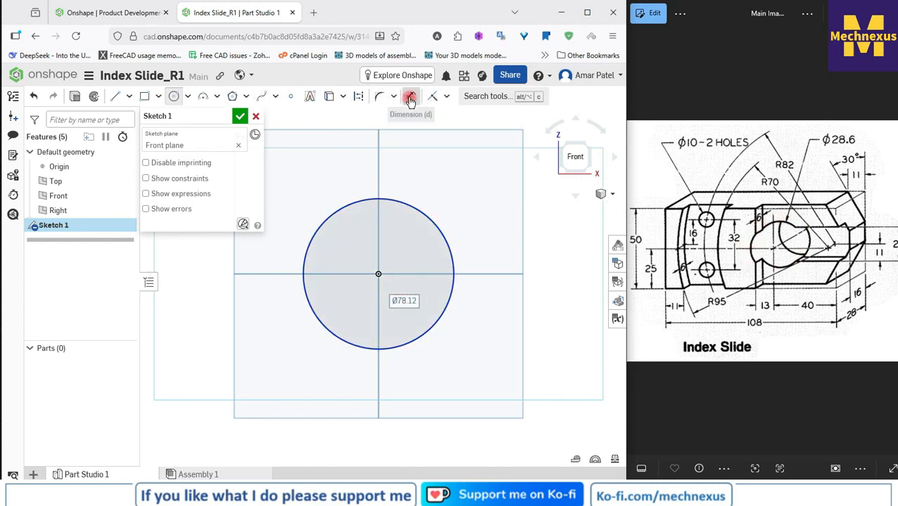
{"action": "left_click", "coordinate": [439, 223]}
{"action": "left_click", "coordinate": [446, 190]}
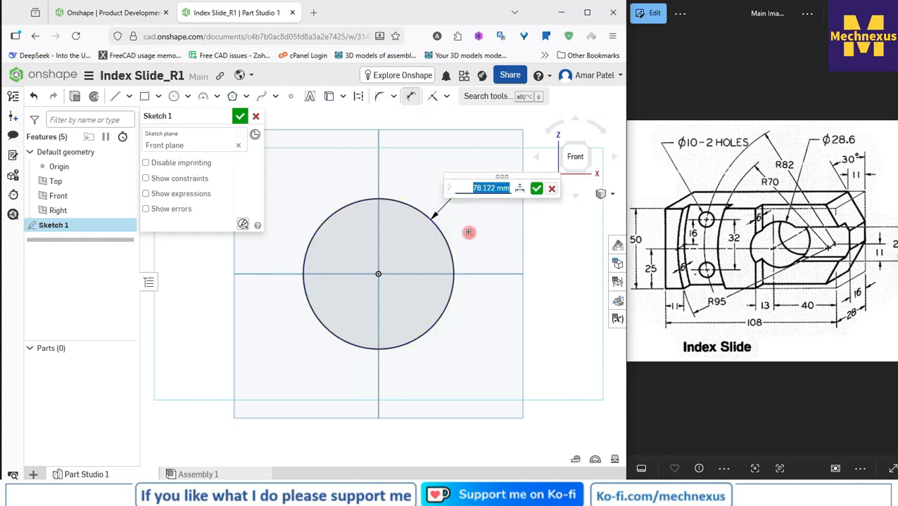
{"action": "type", "text": "2"}
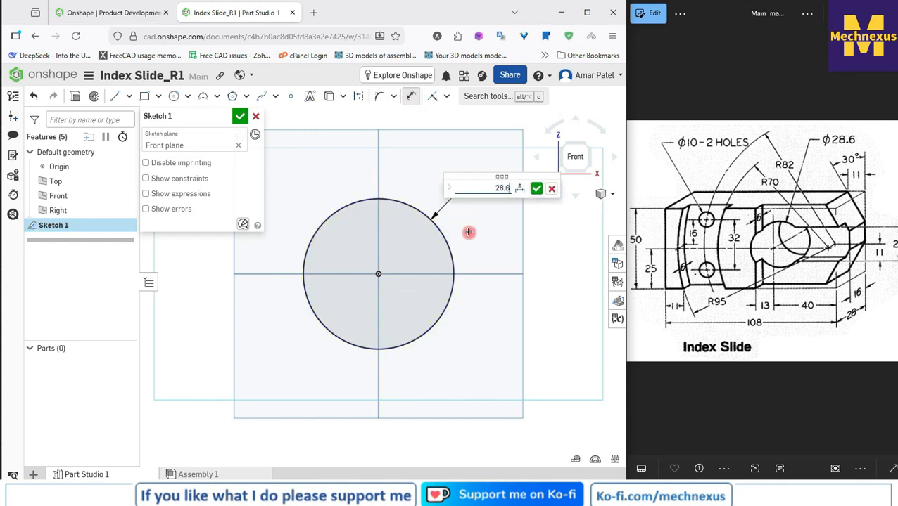
{"action": "type", "text": "8.6"}
{"action": "key", "text": "Return"}
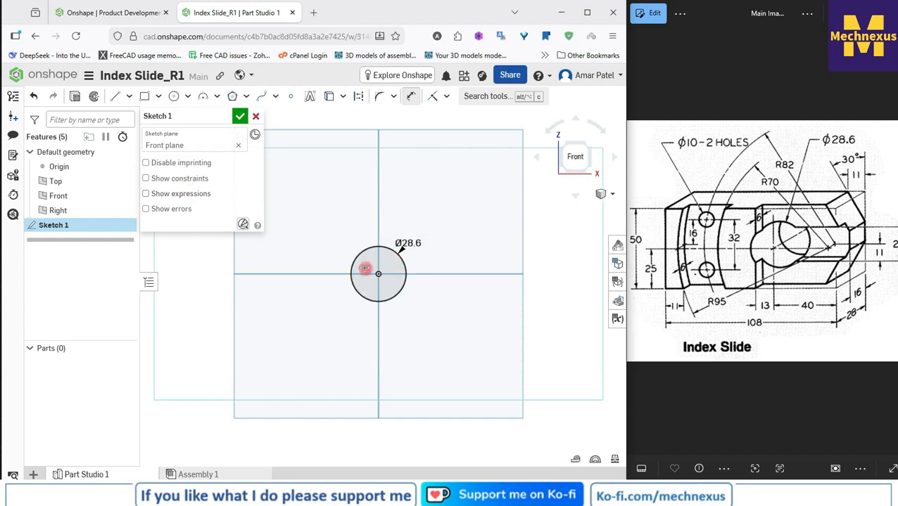
Step: Hide the Right, Front and Top default planes
{"action": "scroll", "coordinate": [364, 267], "scroll_direction": "up", "scroll_amount": 3}
{"action": "scroll", "coordinate": [504, 204], "scroll_direction": "down", "scroll_amount": 2}
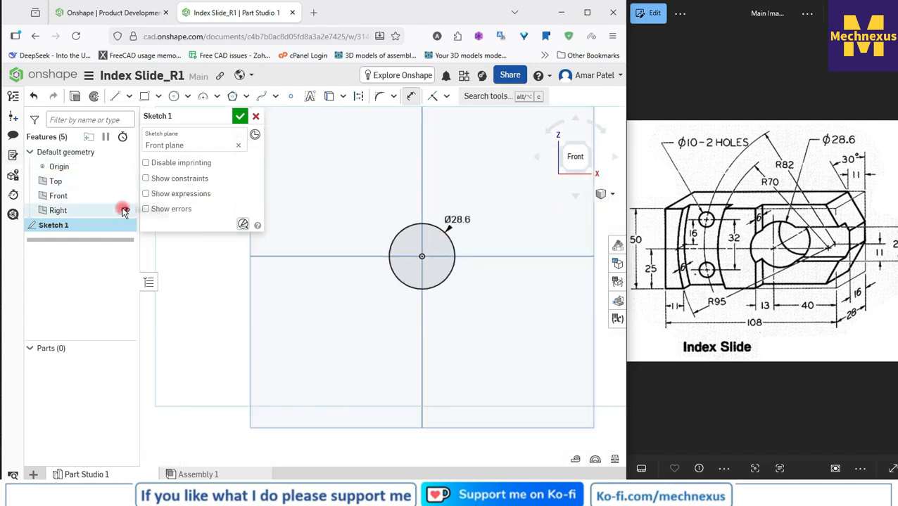
{"action": "left_click", "coordinate": [124, 211]}
{"action": "left_click", "coordinate": [125, 195]}
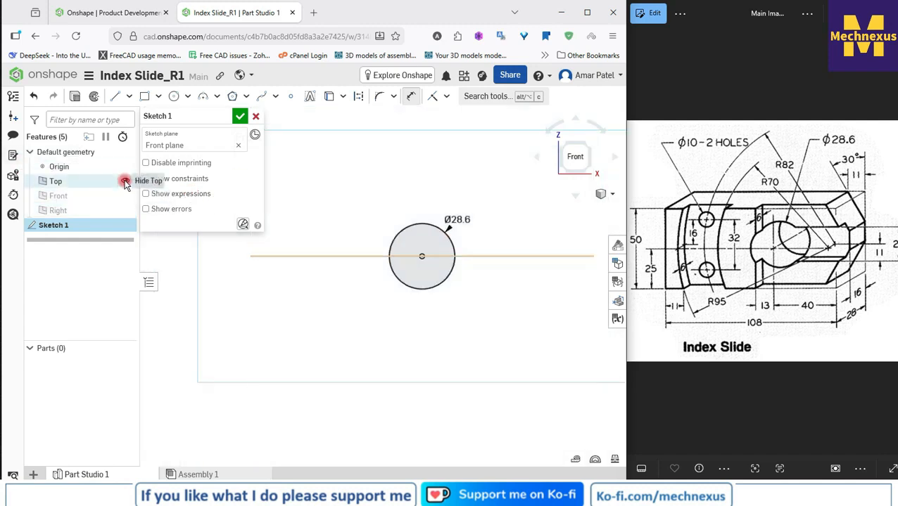
{"action": "left_click", "coordinate": [124, 181]}
Step: Leave the Dimension tool and move the circle's diameter label farther away from the circle
{"action": "right_click", "coordinate": [414, 170]}
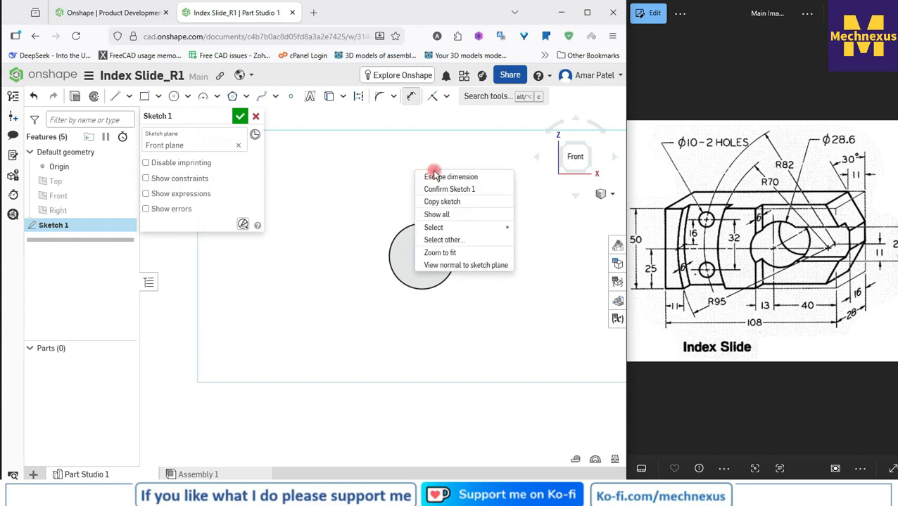
{"action": "left_click", "coordinate": [448, 178]}
{"action": "left_click_drag", "start_coordinate": [460, 216], "coordinate": [482, 196]}
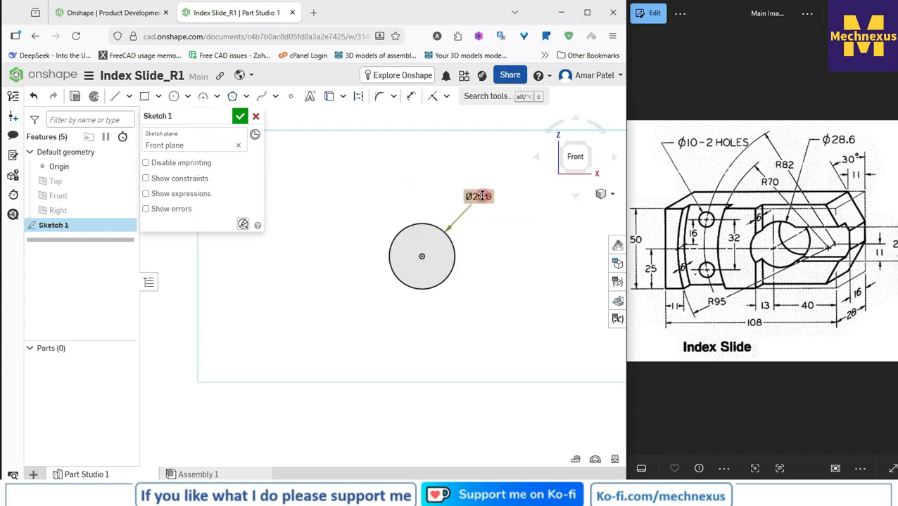
Step: Draw a corner rectangle about 161 by 76 mm around the circle and move the sketch dialog clear of the drawing area
{"action": "scroll", "coordinate": [454, 192], "scroll_direction": "down", "scroll_amount": 3}
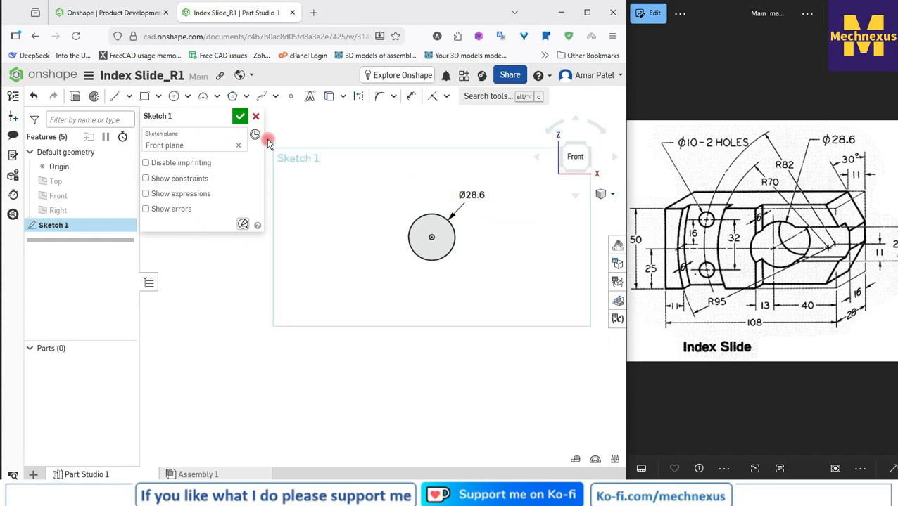
{"action": "left_click", "coordinate": [145, 97]}
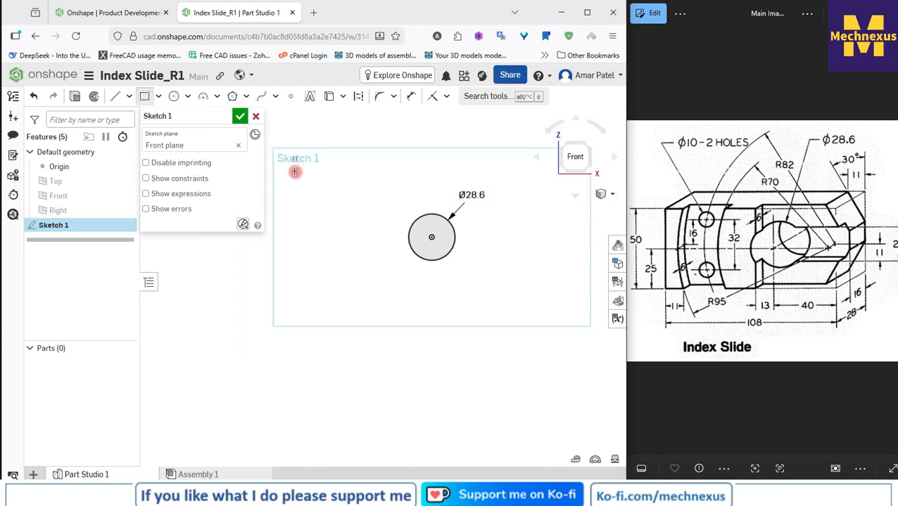
{"action": "left_click", "coordinate": [295, 171]}
{"action": "left_click", "coordinate": [555, 295]}
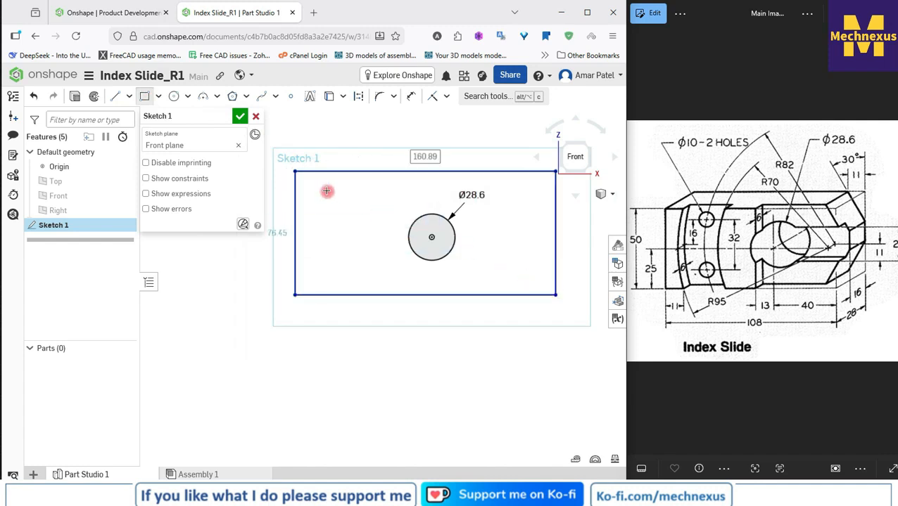
{"action": "left_click_drag", "start_coordinate": [182, 118], "coordinate": [159, 203]}
{"action": "mouse_move", "coordinate": [150, 239]}
{"action": "left_mouse_down"}
{"action": "mouse_move", "coordinate": [45, 280]}
{"action": "mouse_move", "coordinate": [44, 270]}
{"action": "left_mouse_up"}
{"action": "scroll", "coordinate": [458, 160], "scroll_direction": "up", "scroll_amount": 3}
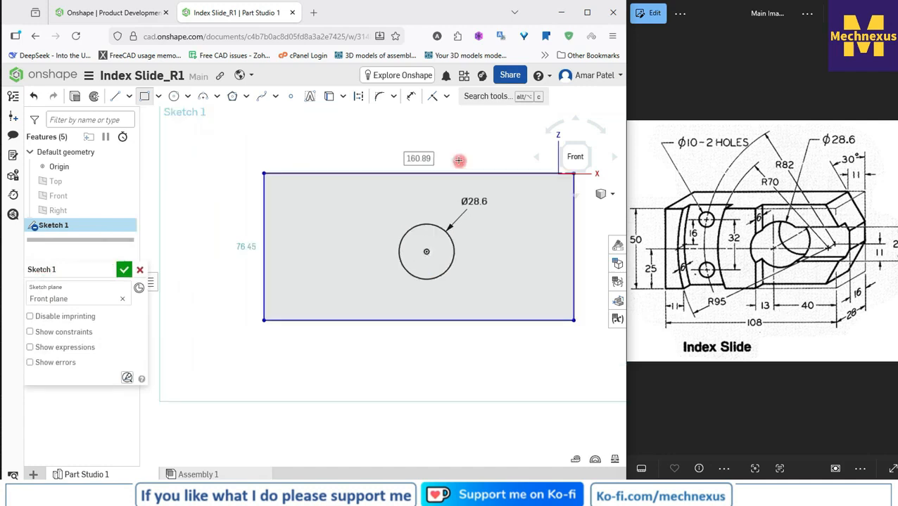
{"action": "scroll", "coordinate": [315, 140], "scroll_direction": "down", "scroll_amount": 3}
{"action": "right_click", "coordinate": [336, 148]}
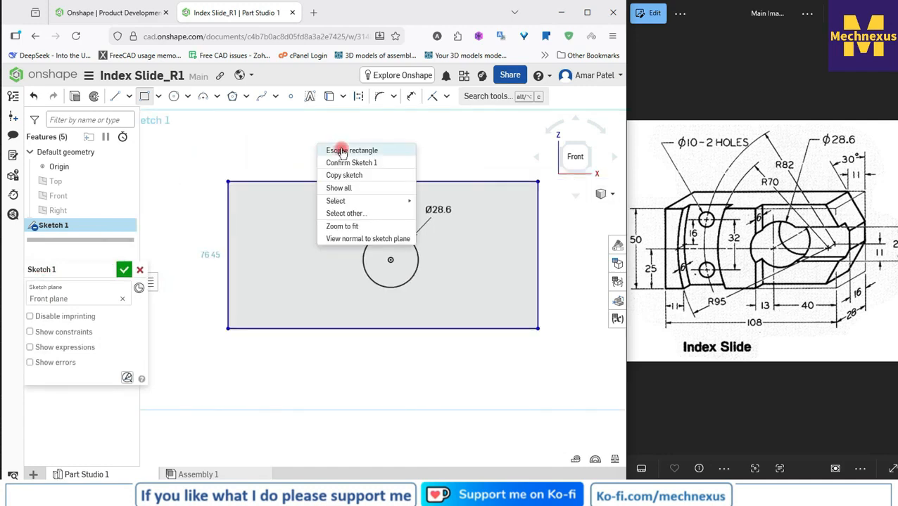
{"action": "left_click", "coordinate": [342, 151]}
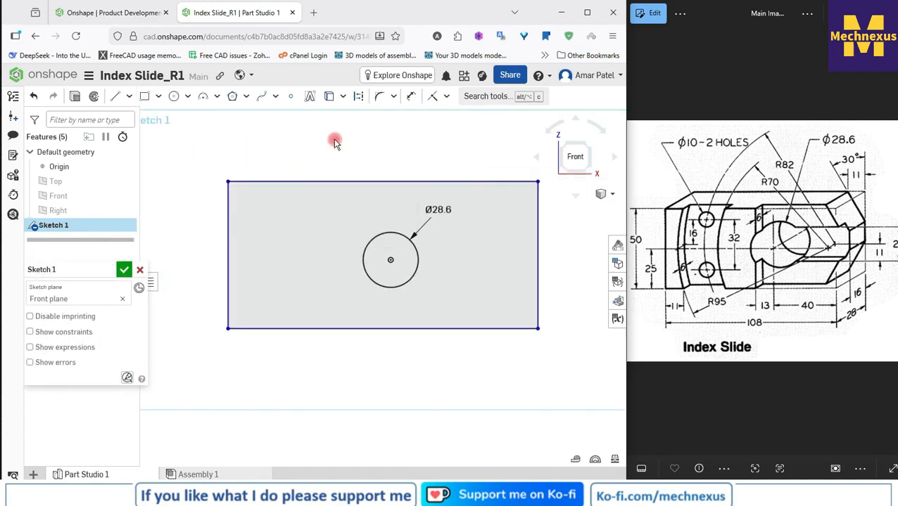
Step: Dimension the rectangle's bottom edge with a length of 108 mm
{"action": "left_click", "coordinate": [411, 96]}
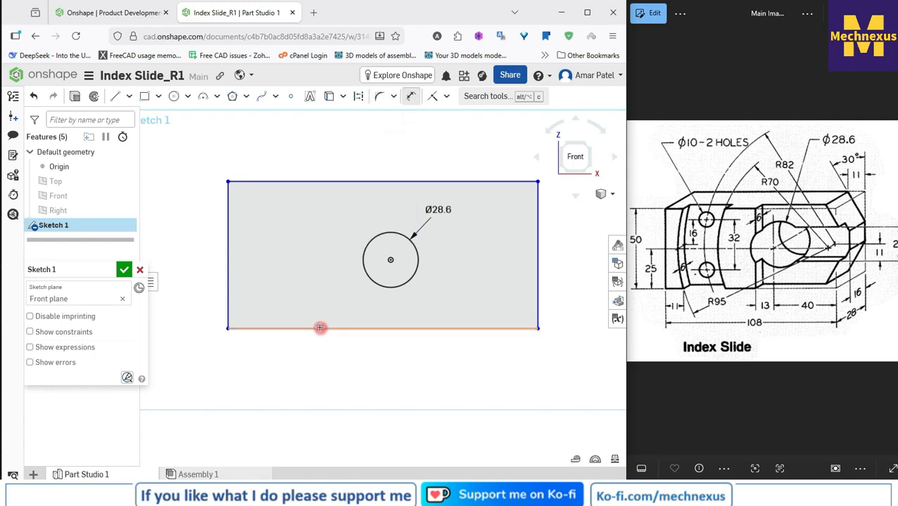
{"action": "left_click", "coordinate": [319, 327]}
{"action": "left_click", "coordinate": [330, 361]}
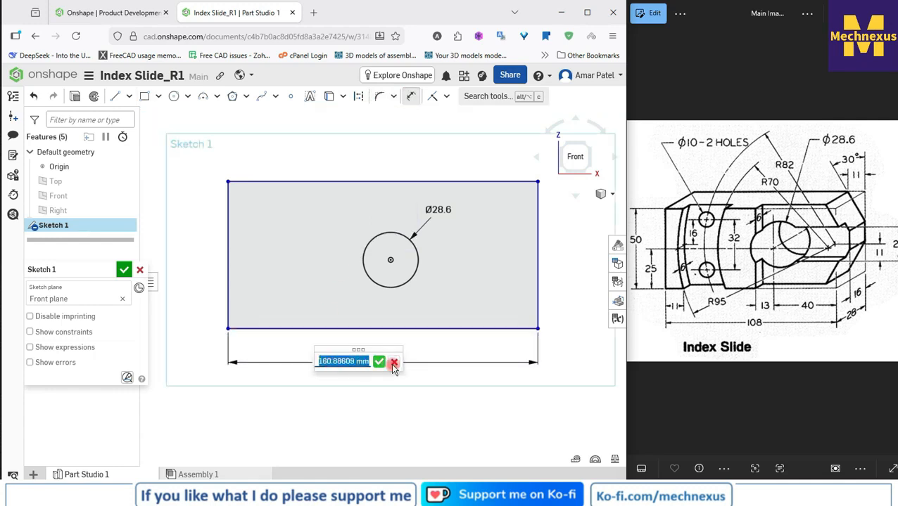
{"action": "type", "text": "108"}
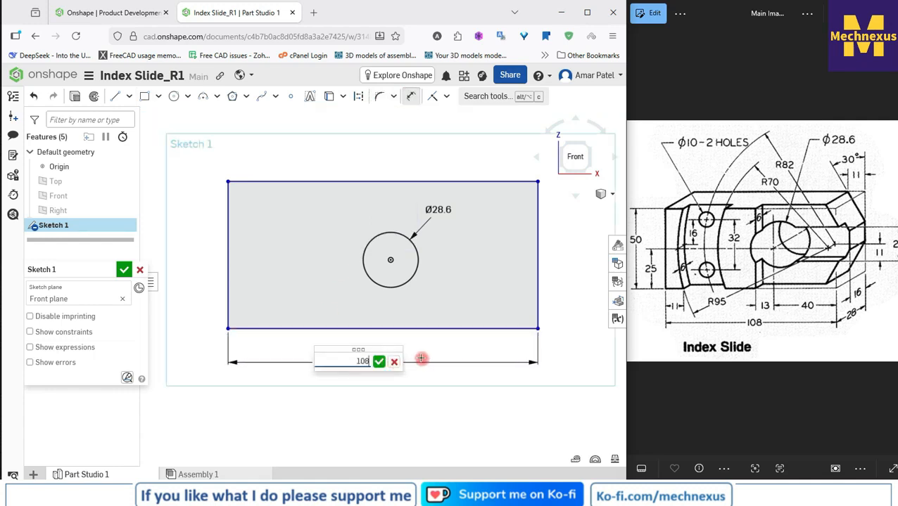
{"action": "key", "text": "Return"}
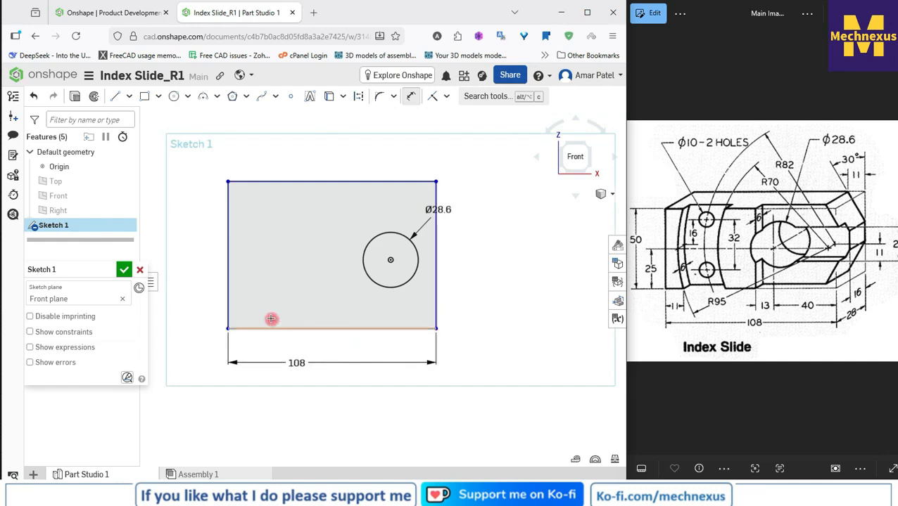
Step: Dimension the rectangle's left edge with a height of 50 mm
{"action": "left_click", "coordinate": [226, 249]}
{"action": "left_click", "coordinate": [171, 277]}
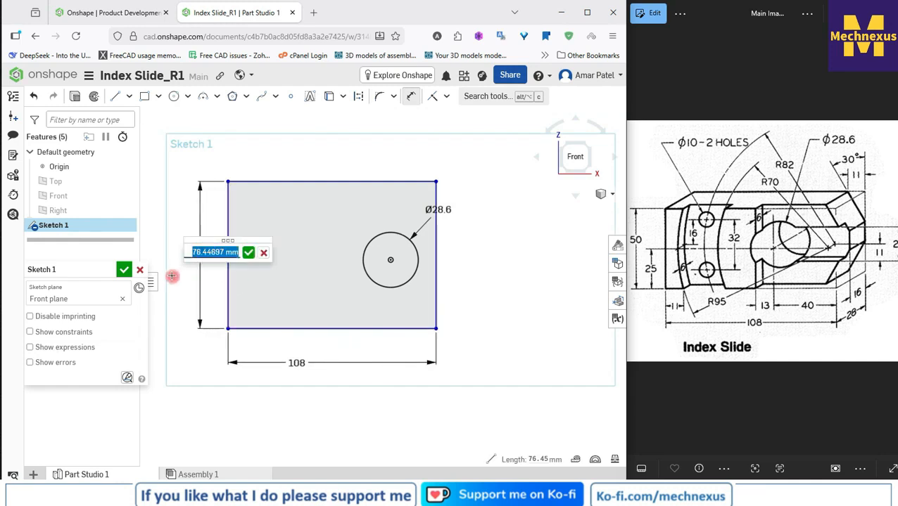
{"action": "type", "text": "5"}
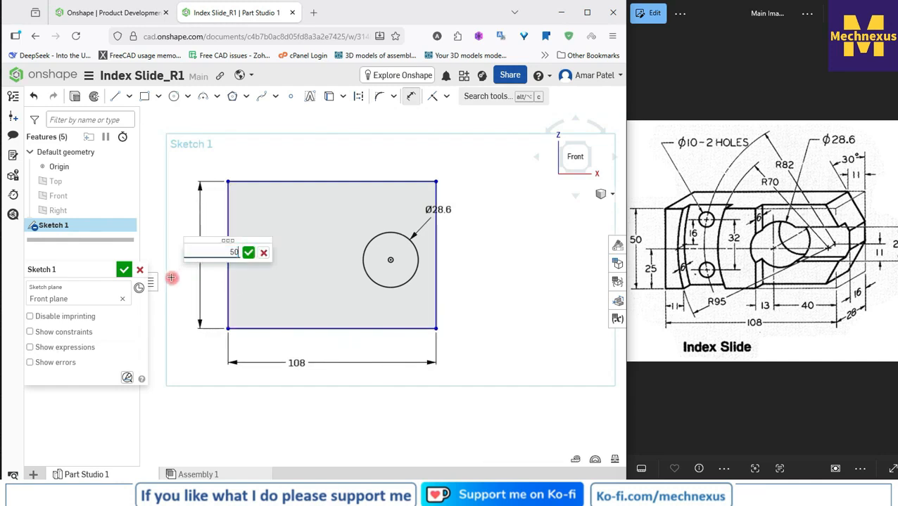
{"action": "type", "text": "0"}
{"action": "key", "text": "Return"}
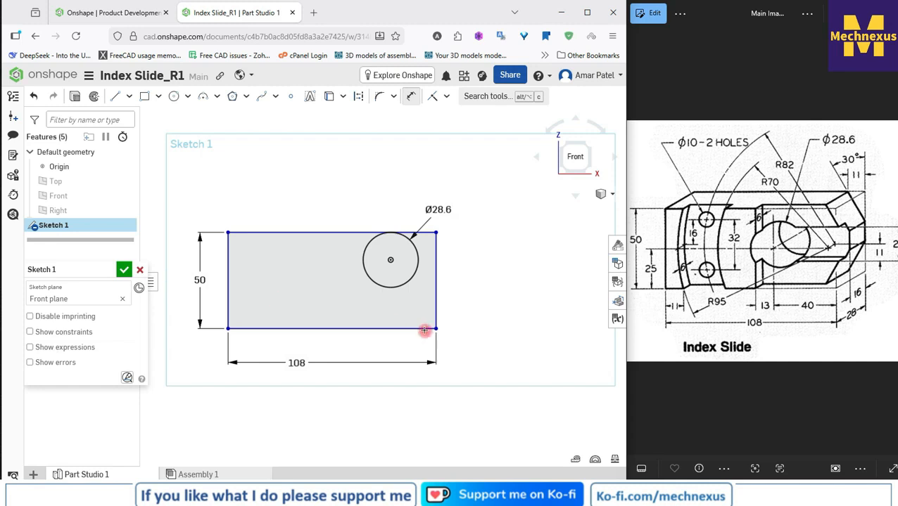
Step: Dimension the horizontal distance from the circle's centre to the rectangle's right edge as 40 mm
{"action": "left_click", "coordinate": [390, 260]}
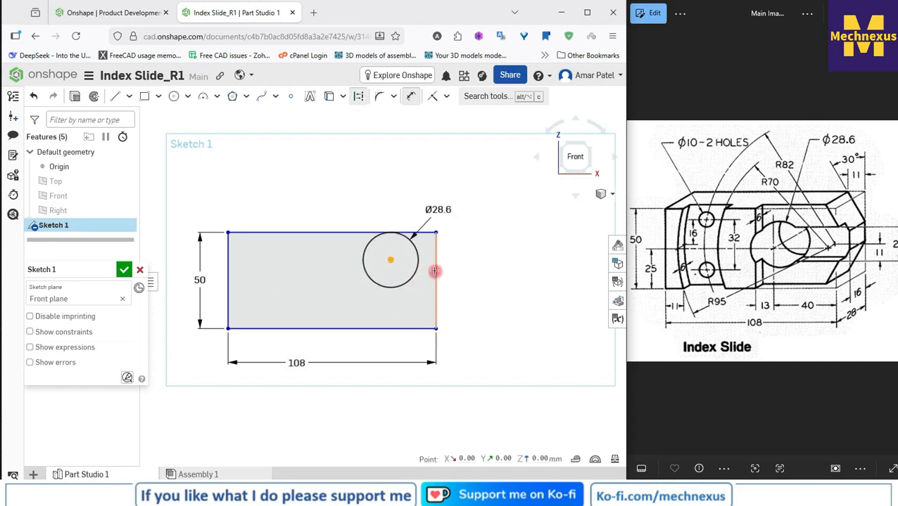
{"action": "left_click", "coordinate": [432, 272]}
{"action": "left_click", "coordinate": [411, 353]}
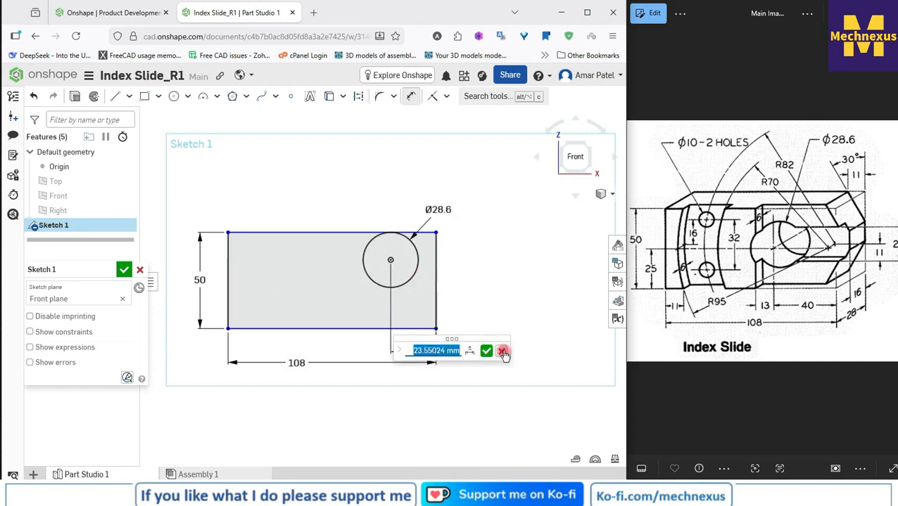
{"action": "type", "text": "40"}
{"action": "key", "text": "Return"}
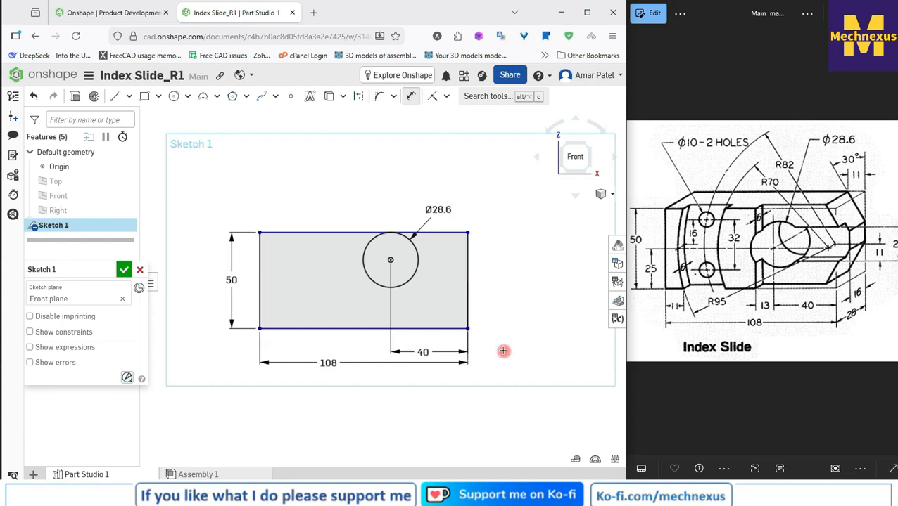
Step: Dimension the vertical distance from the rectangle's bottom edge to the circle's centre as 25 mm
{"action": "left_click", "coordinate": [345, 329]}
{"action": "left_click", "coordinate": [390, 260]}
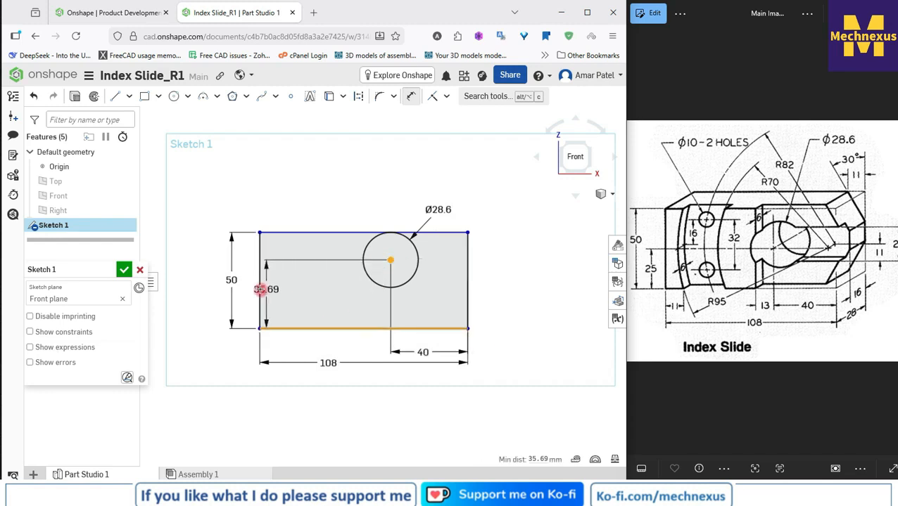
{"action": "left_click", "coordinate": [251, 291]}
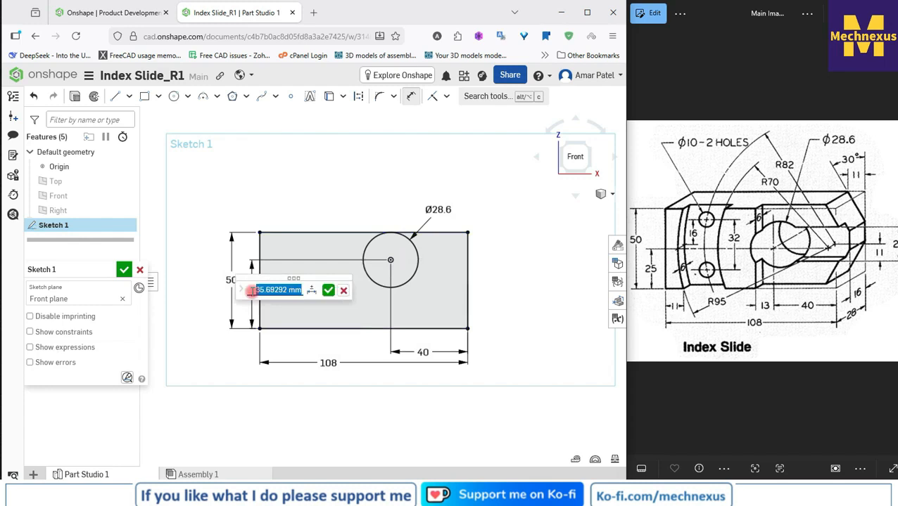
{"action": "type", "text": "25"}
{"action": "key", "text": "Return"}
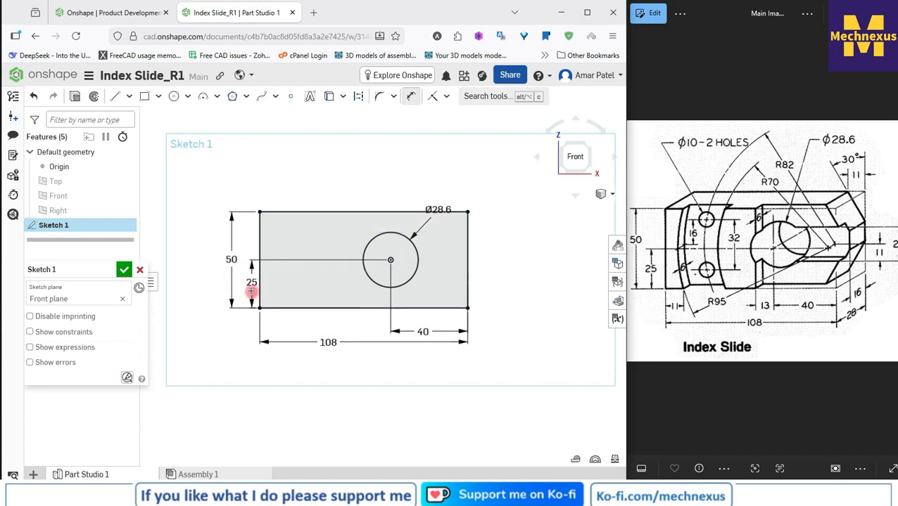
Step: Move the diameter, 50, 25 and 108 mm dimension labels farther from the profile and finish the sketch
{"action": "scroll", "coordinate": [352, 167], "scroll_direction": "up", "scroll_amount": 1}
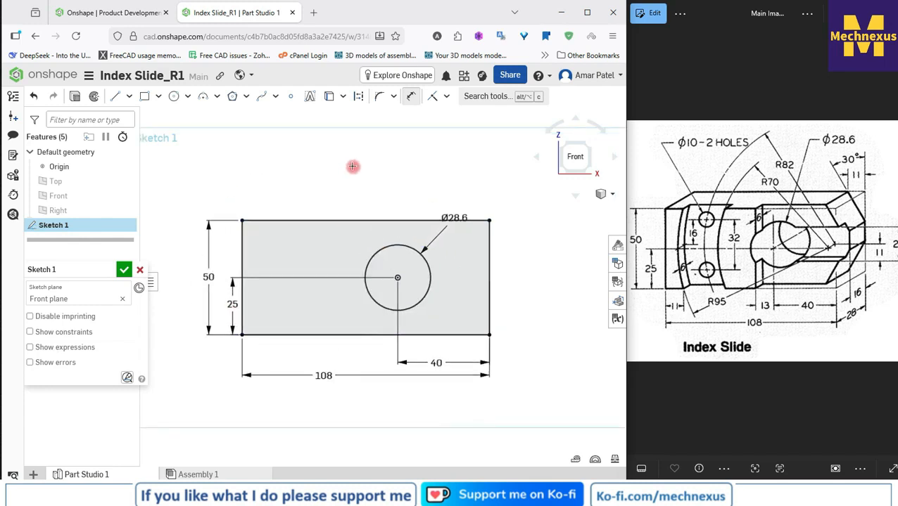
{"action": "right_click", "coordinate": [352, 166]}
{"action": "left_click", "coordinate": [377, 175]}
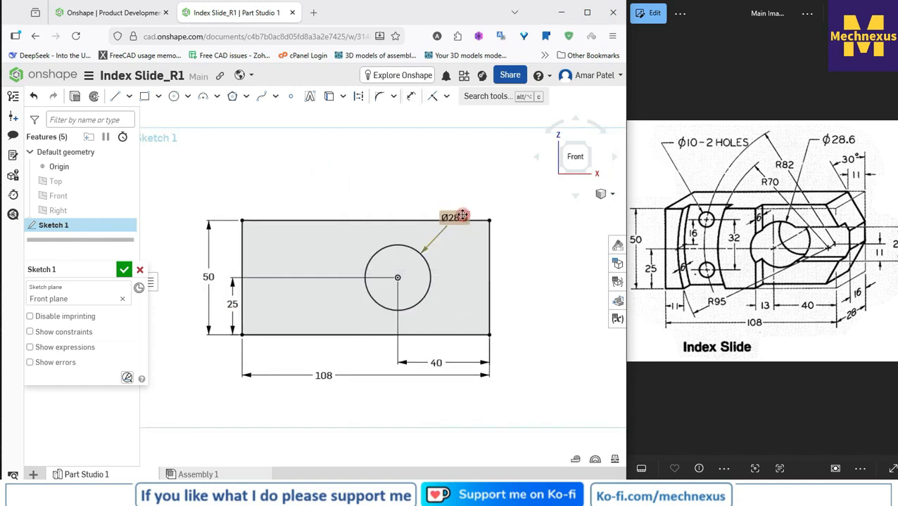
{"action": "left_click_drag", "start_coordinate": [462, 216], "coordinate": [462, 188]}
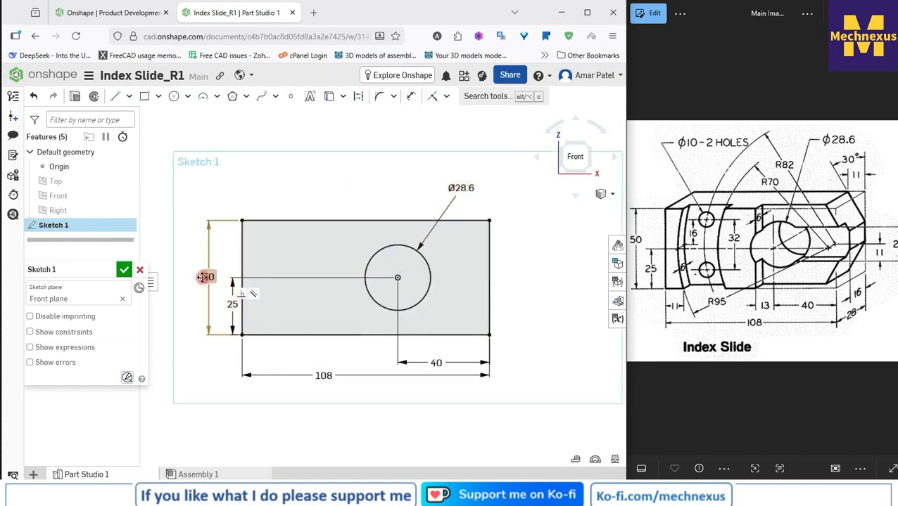
{"action": "left_click_drag", "start_coordinate": [202, 277], "coordinate": [191, 280]}
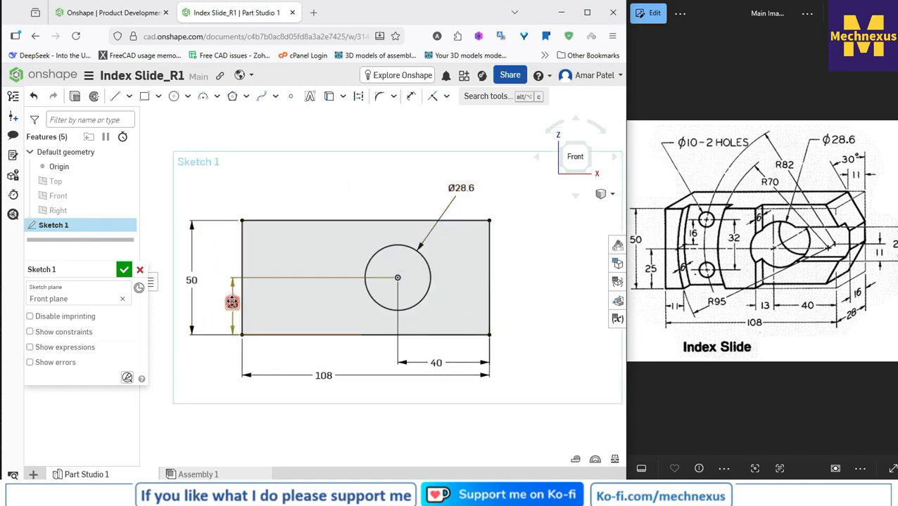
{"action": "left_click_drag", "start_coordinate": [231, 302], "coordinate": [210, 304]}
{"action": "left_click_drag", "start_coordinate": [322, 376], "coordinate": [389, 401]}
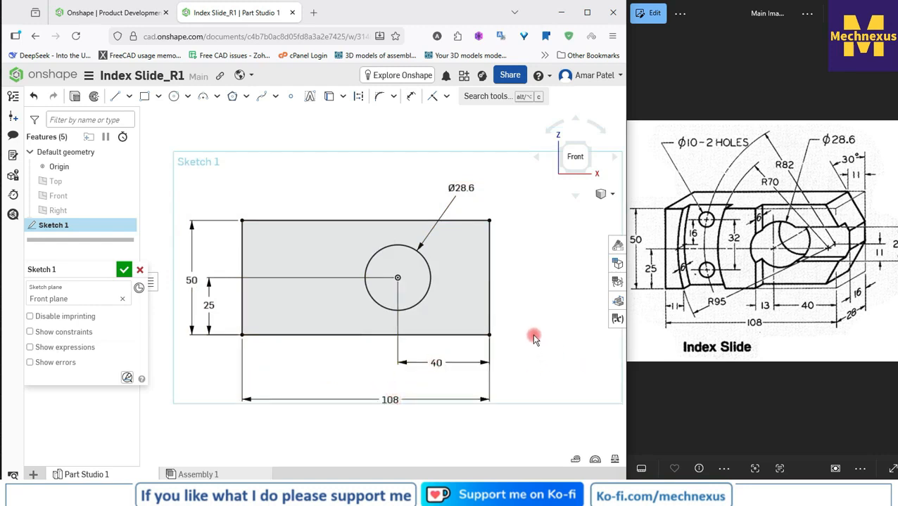
{"action": "left_click", "coordinate": [122, 272]}
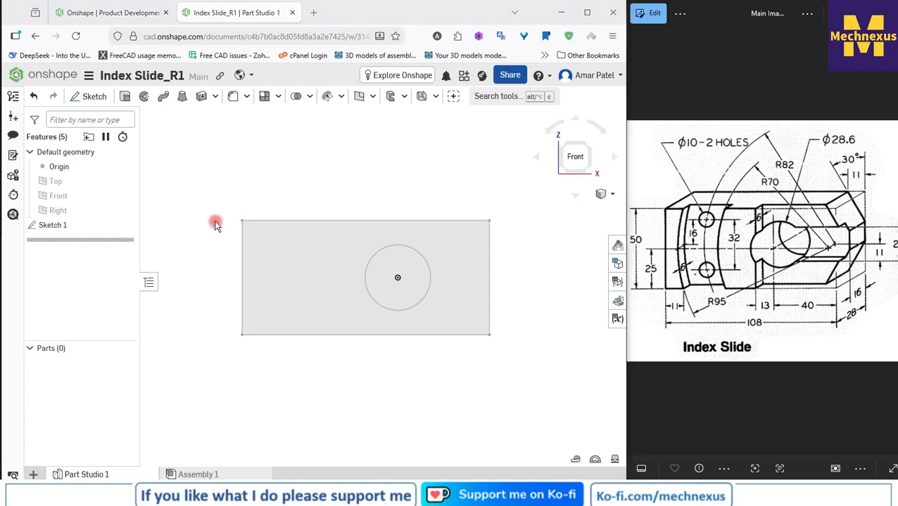
Step: Try to extrude Sketch 1 to a blind depth of 28 mm, symmetric, using the Add operation
{"action": "left_click", "coordinate": [54, 226]}
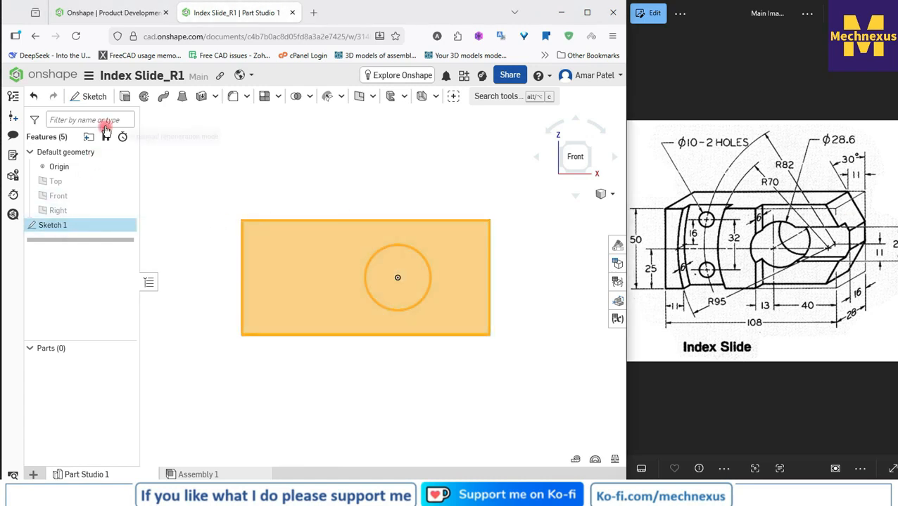
{"action": "left_click", "coordinate": [124, 97]}
{"action": "left_click", "coordinate": [124, 99]}
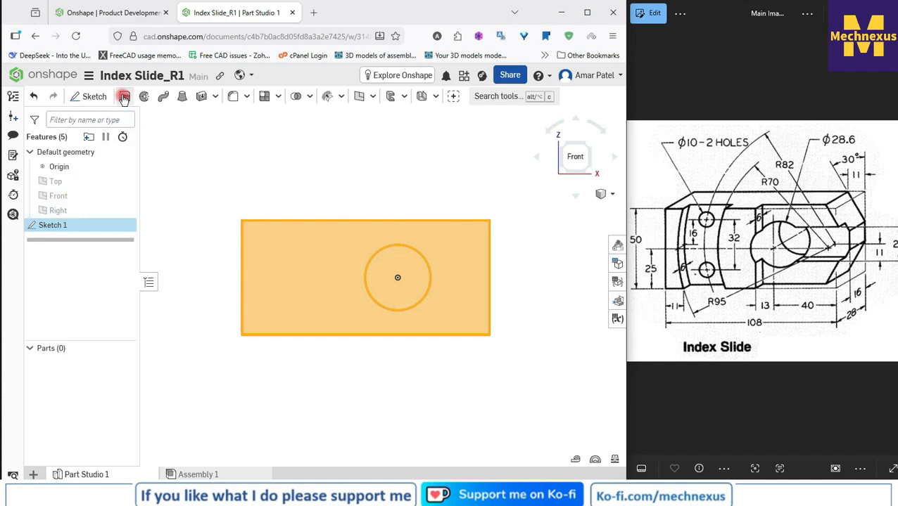
{"action": "left_click", "coordinate": [604, 194]}
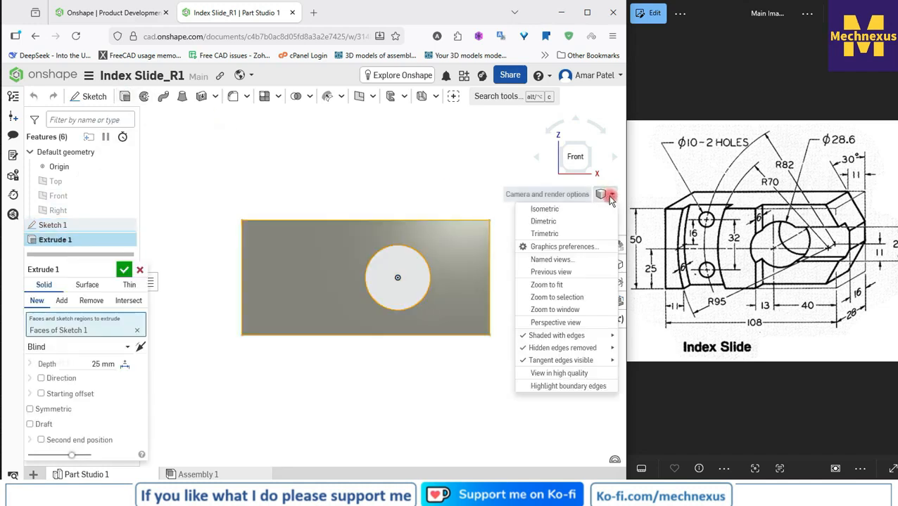
{"action": "left_click", "coordinate": [563, 211]}
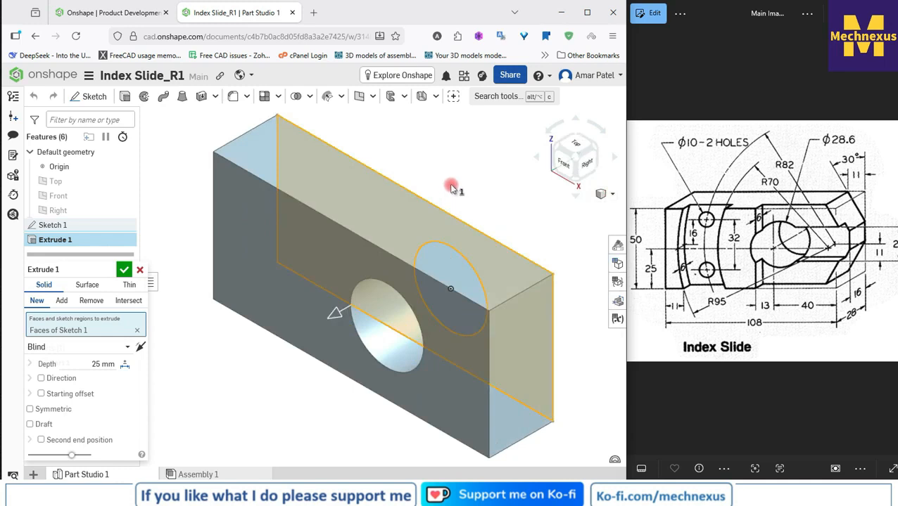
{"action": "left_click", "coordinate": [58, 301]}
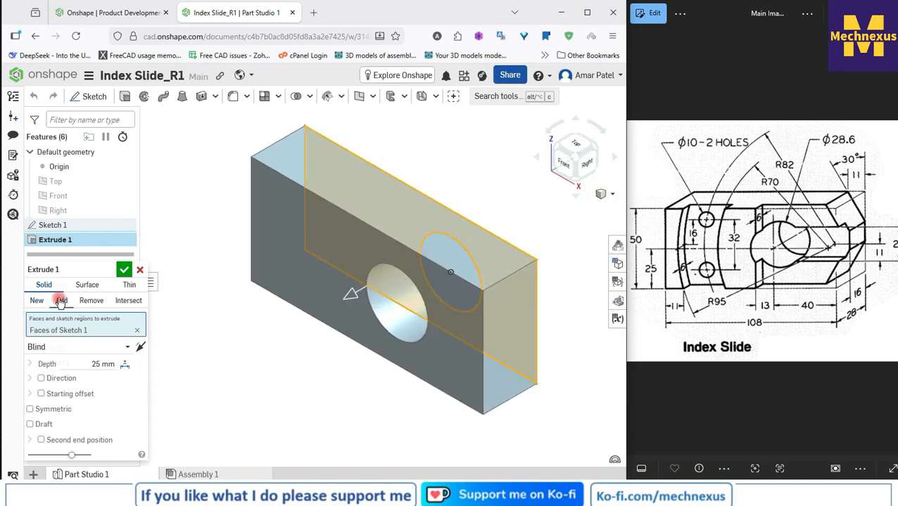
{"action": "left_click", "coordinate": [87, 363]}
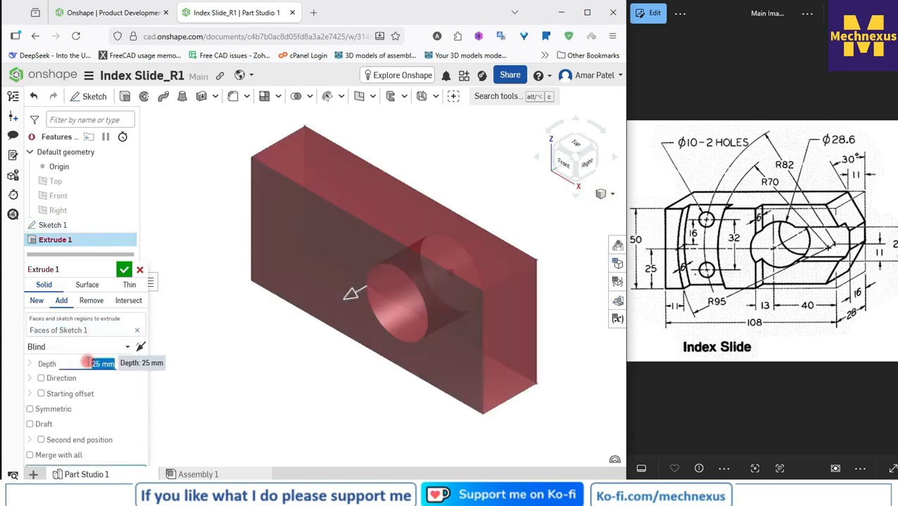
{"action": "type", "text": "2"}
{"action": "key", "text": "Return"}
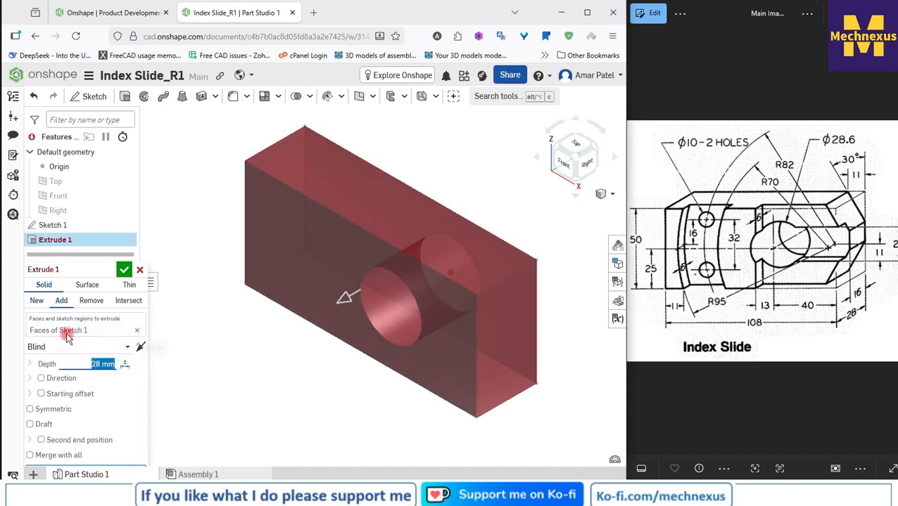
{"action": "left_click", "coordinate": [31, 411]}
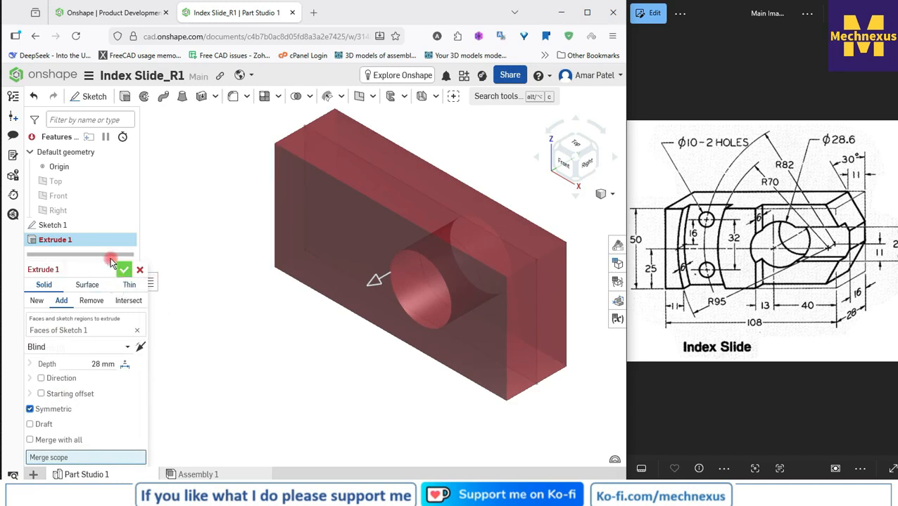
{"action": "left_click_drag", "start_coordinate": [74, 270], "coordinate": [120, 147]}
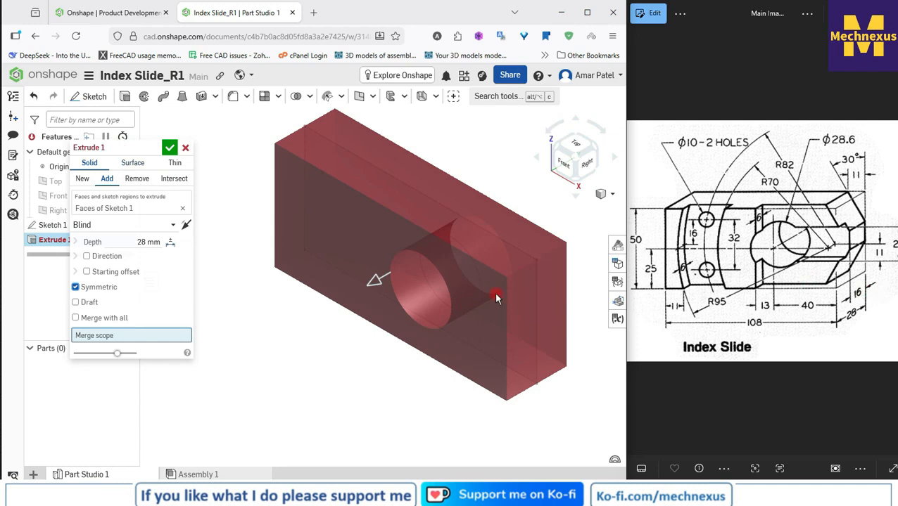
{"action": "left_click", "coordinate": [169, 147]}
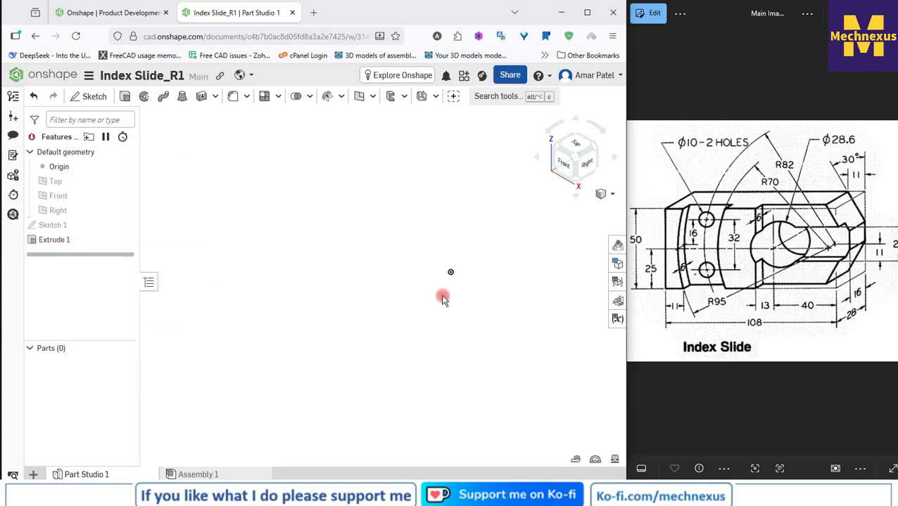
Step: Delete the Extrude 1 feature
{"action": "right_click", "coordinate": [55, 242]}
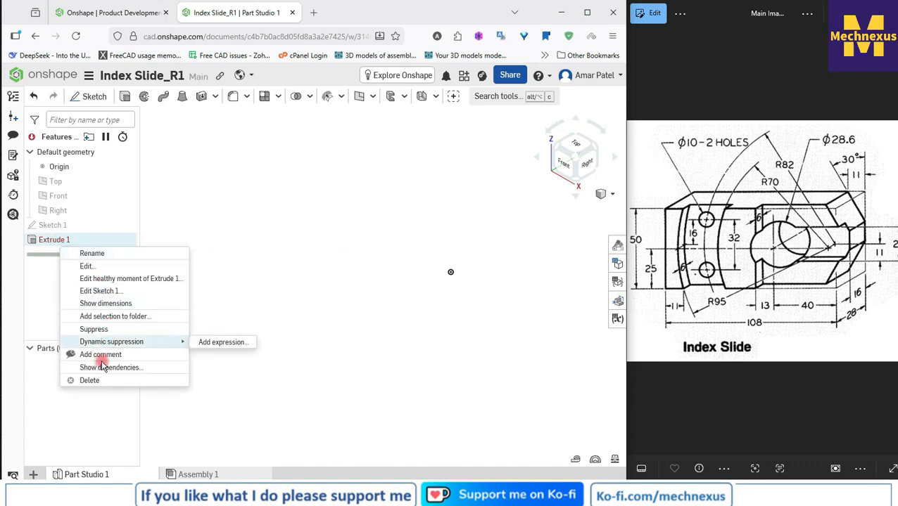
{"action": "left_click", "coordinate": [90, 380]}
{"action": "left_click", "coordinate": [56, 228]}
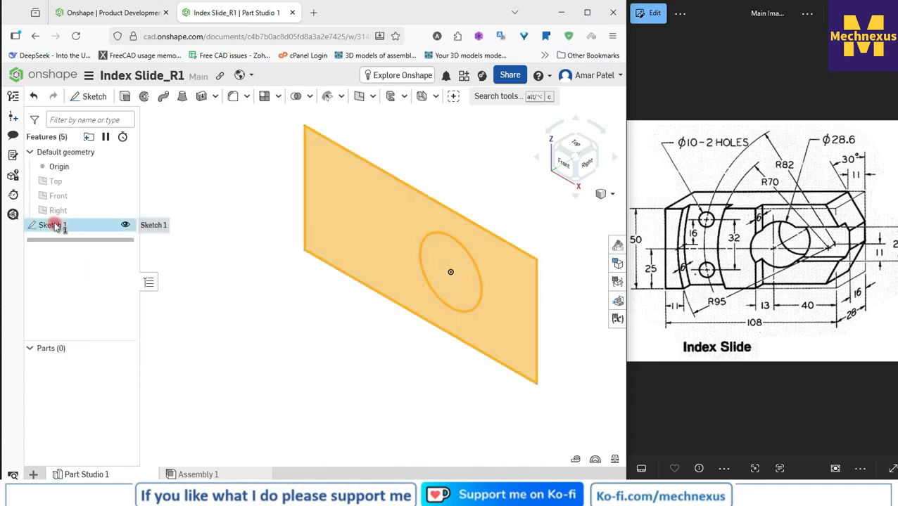
{"action": "left_click", "coordinate": [403, 383]}
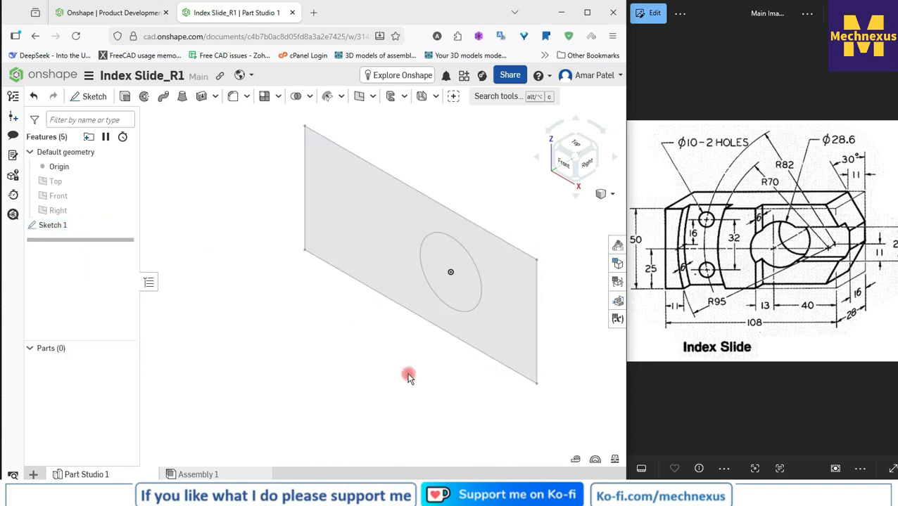
Step: Extrude Sketch 1 symmetrically as a new solid to a blind depth of 28 mm
{"action": "left_click", "coordinate": [57, 225]}
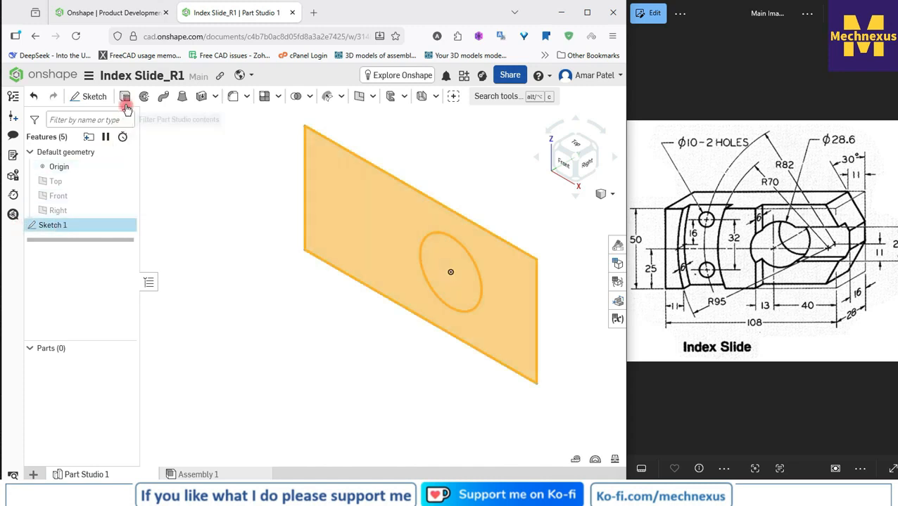
{"action": "left_click", "coordinate": [125, 97]}
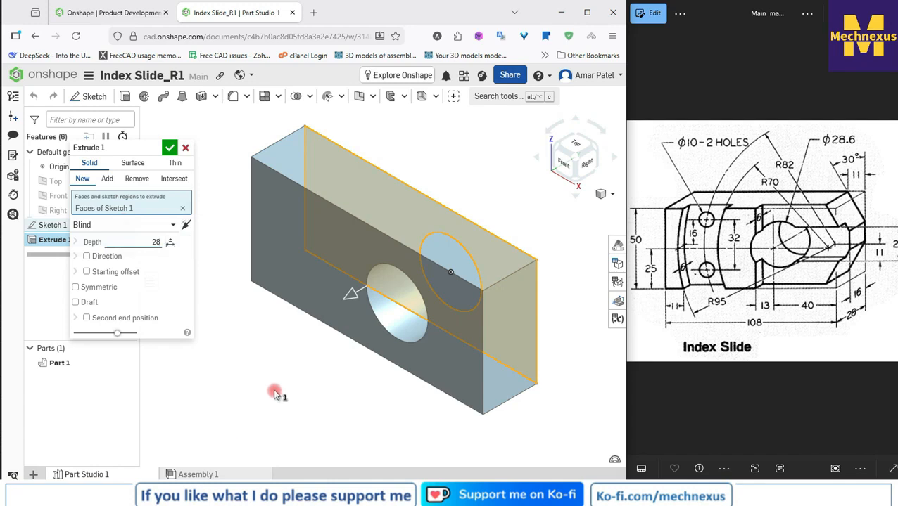
{"action": "left_click", "coordinate": [75, 288]}
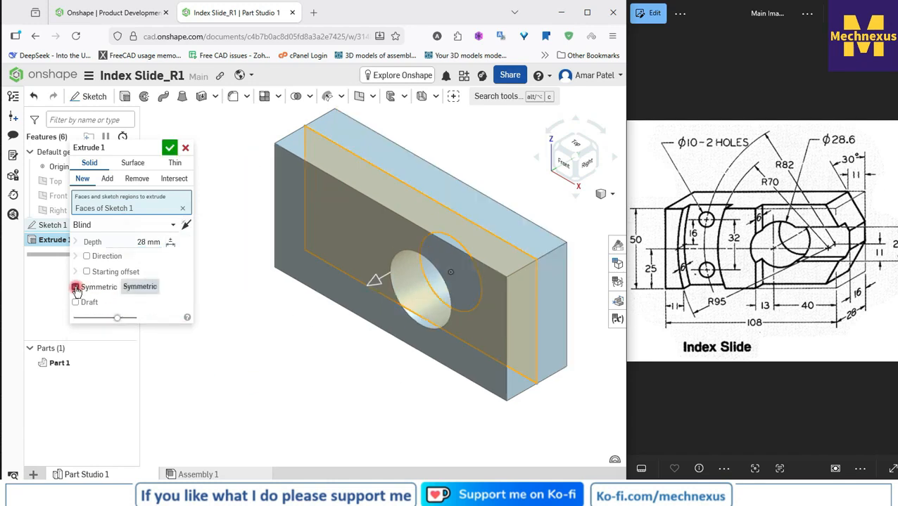
{"action": "left_click", "coordinate": [168, 148]}
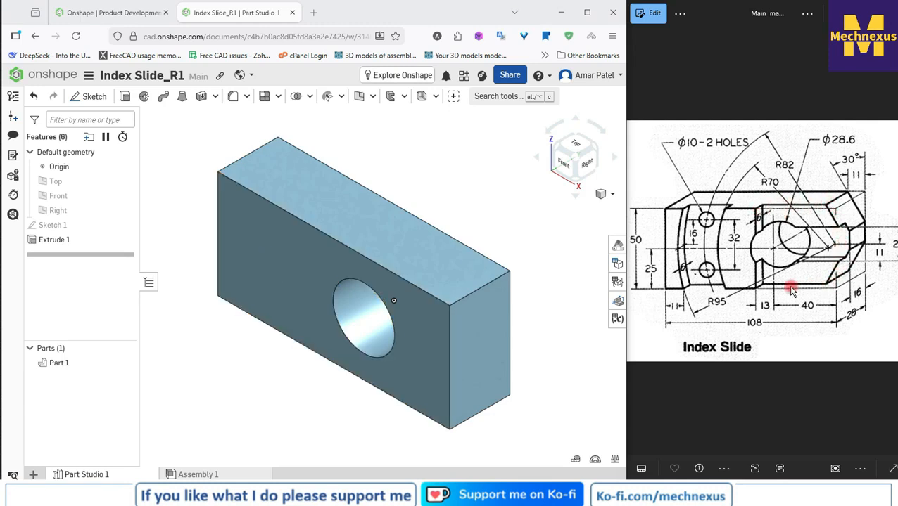
Step: Start a sketch on the block's top face and draw a corner rectangle about 61 by 9 mm from the front-right corner
{"action": "left_click", "coordinate": [313, 200]}
{"action": "scroll", "coordinate": [313, 200], "scroll_direction": "down", "scroll_amount": 1}
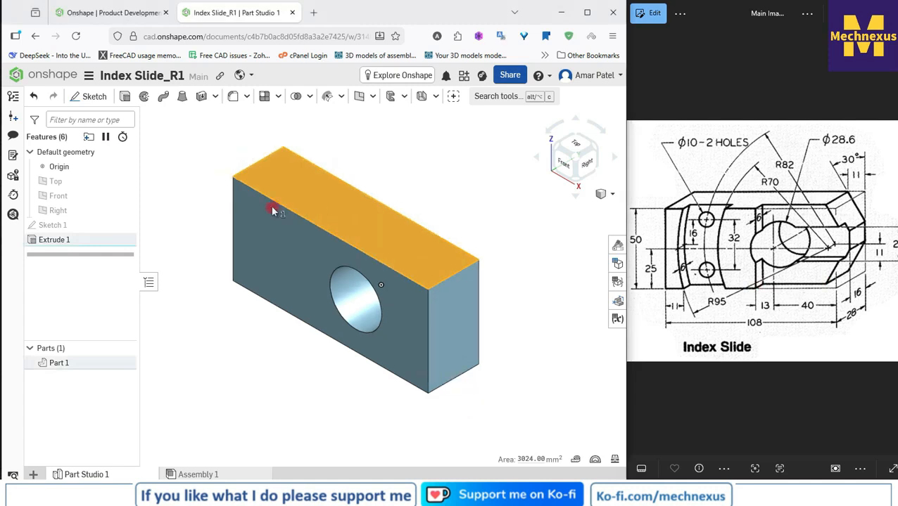
{"action": "left_click", "coordinate": [90, 98]}
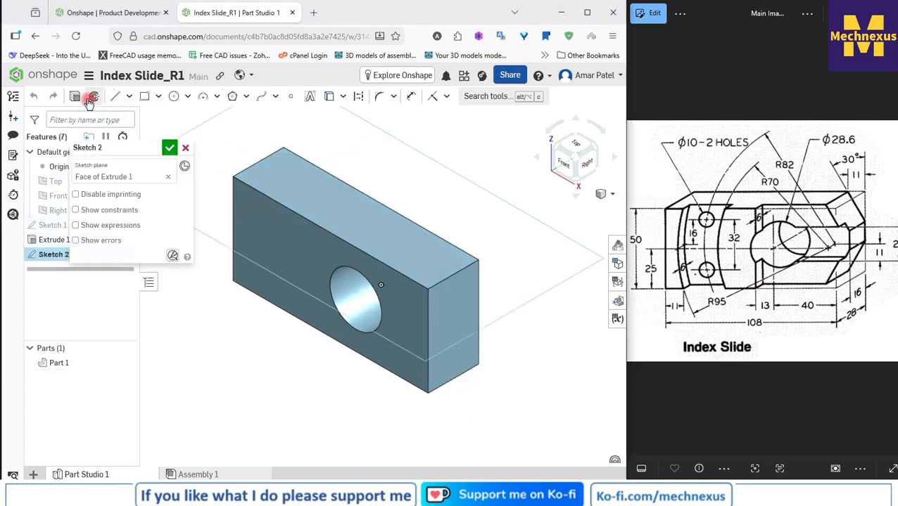
{"action": "key", "text": "n"}
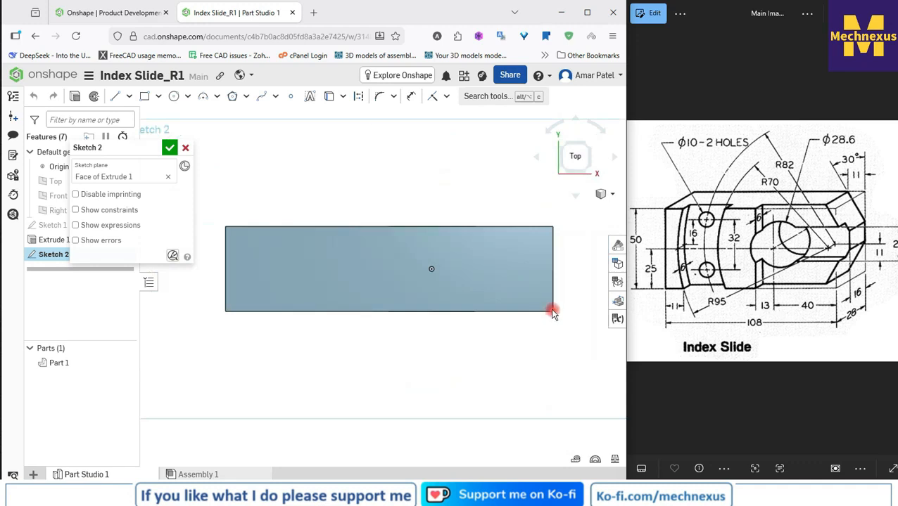
{"action": "left_click", "coordinate": [144, 96]}
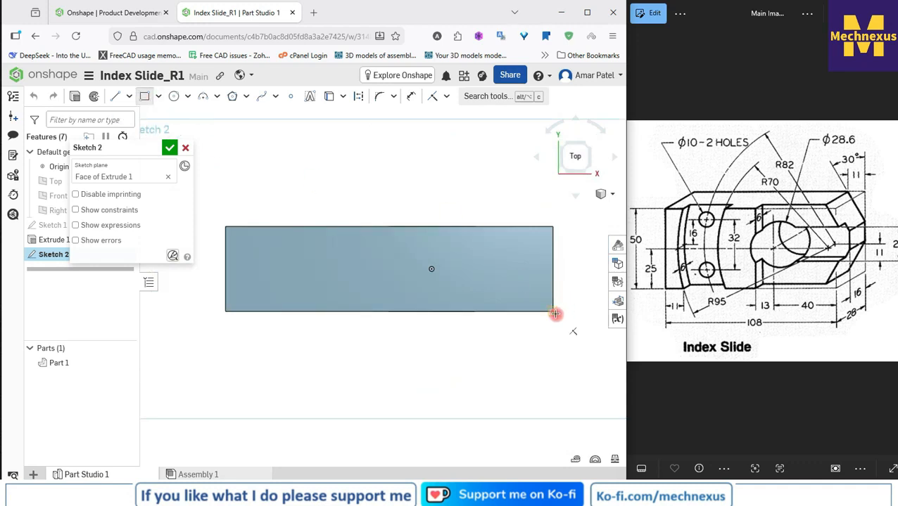
{"action": "left_click", "coordinate": [552, 311]}
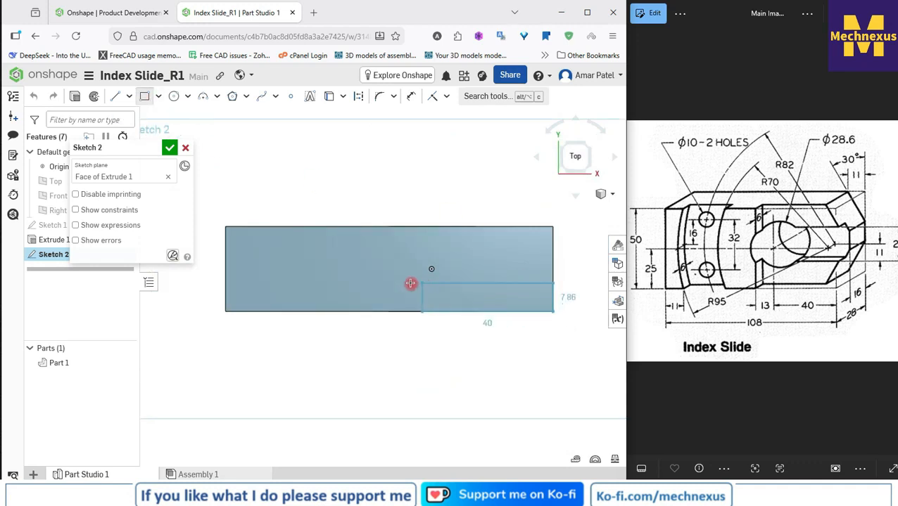
{"action": "left_click", "coordinate": [367, 285]}
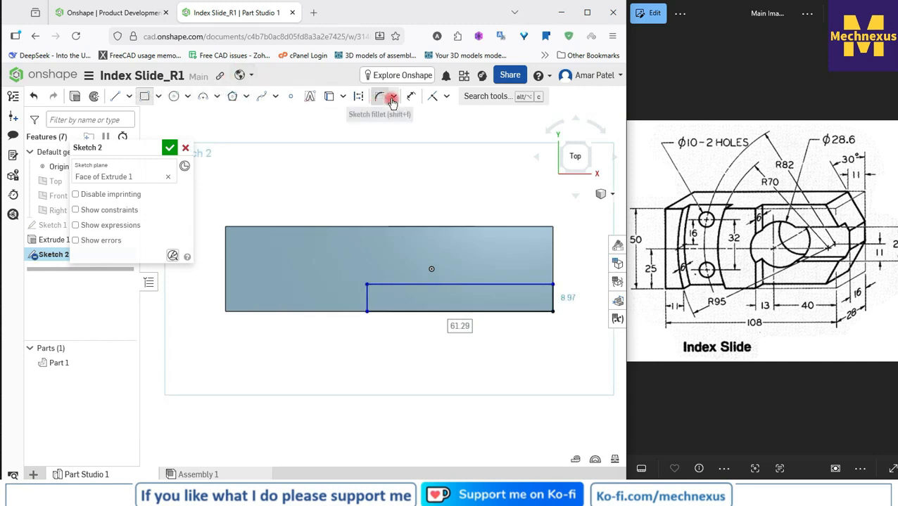
Step: Dimension the rectangle's length along the block as 53 mm
{"action": "left_click", "coordinate": [411, 96]}
{"action": "left_click", "coordinate": [422, 286]}
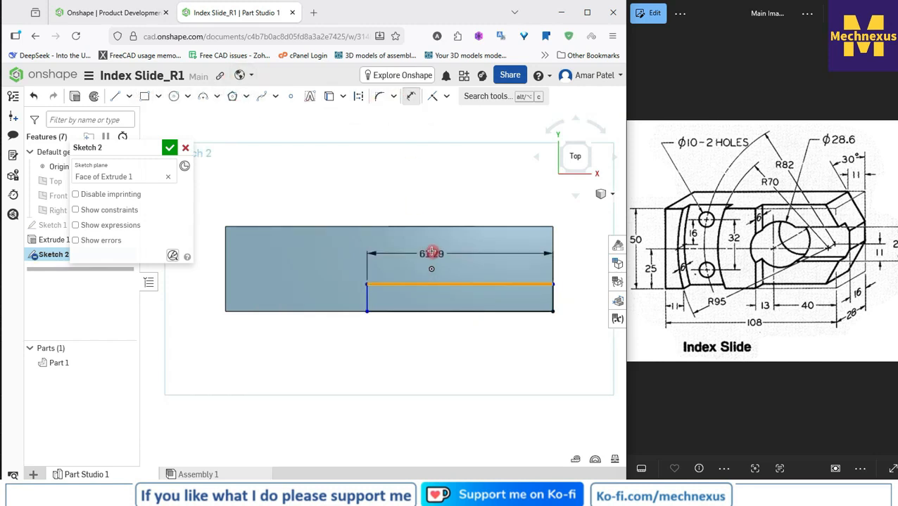
{"action": "left_click", "coordinate": [428, 250]}
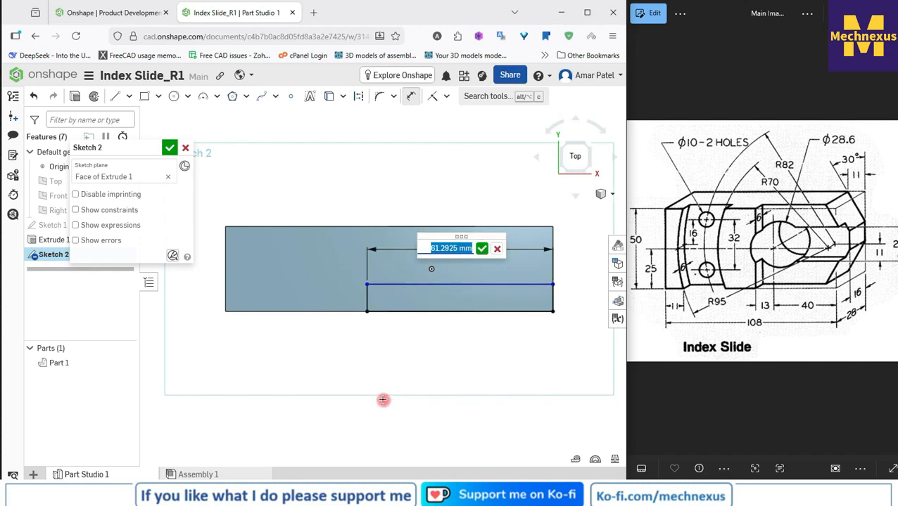
{"action": "type", "text": "53"}
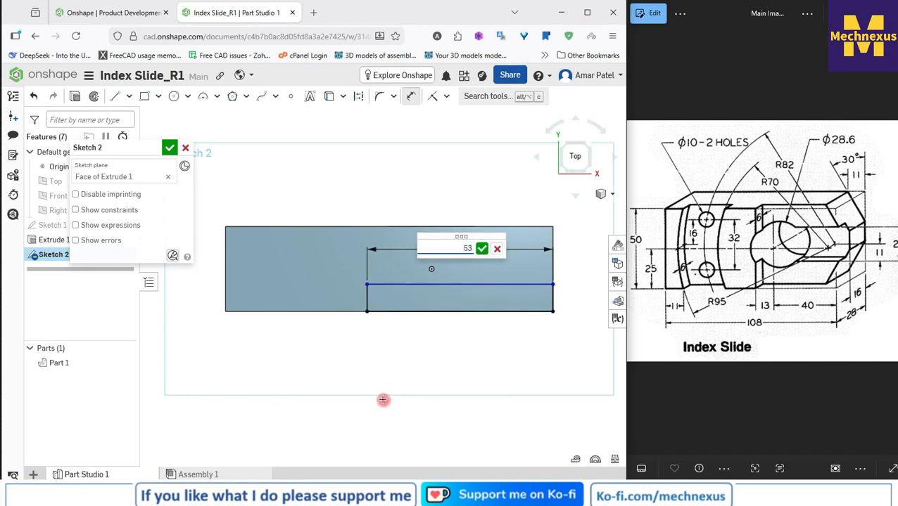
{"action": "key", "text": "Return"}
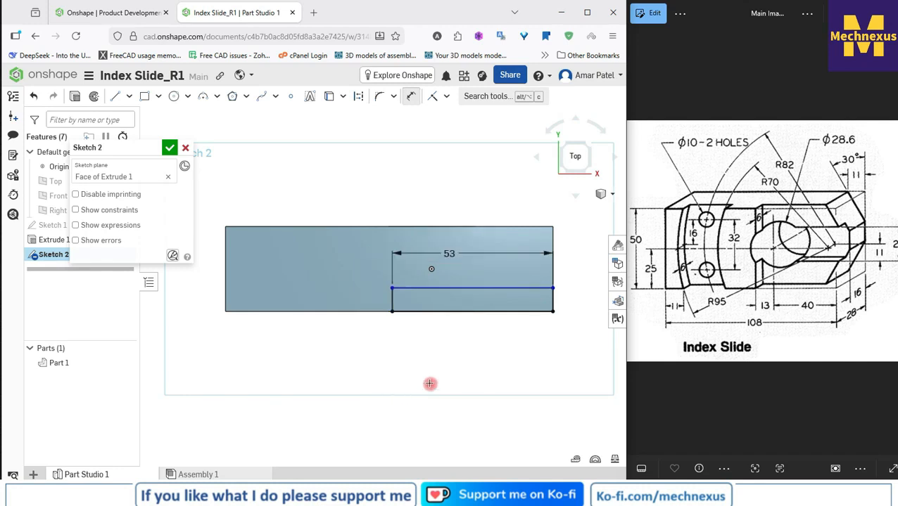
Step: Dimension the rectangle's short side as 6 mm
{"action": "left_click", "coordinate": [392, 303]}
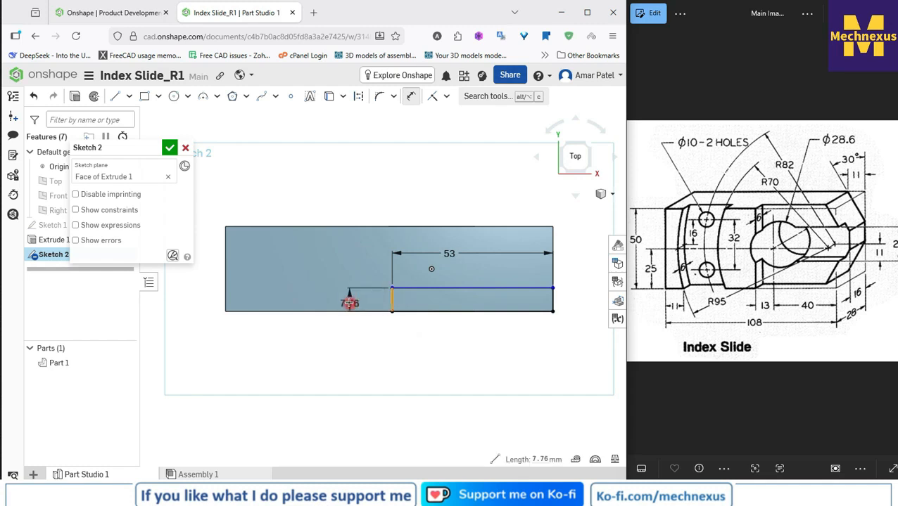
{"action": "left_click", "coordinate": [349, 303]}
{"action": "type", "text": "6"}
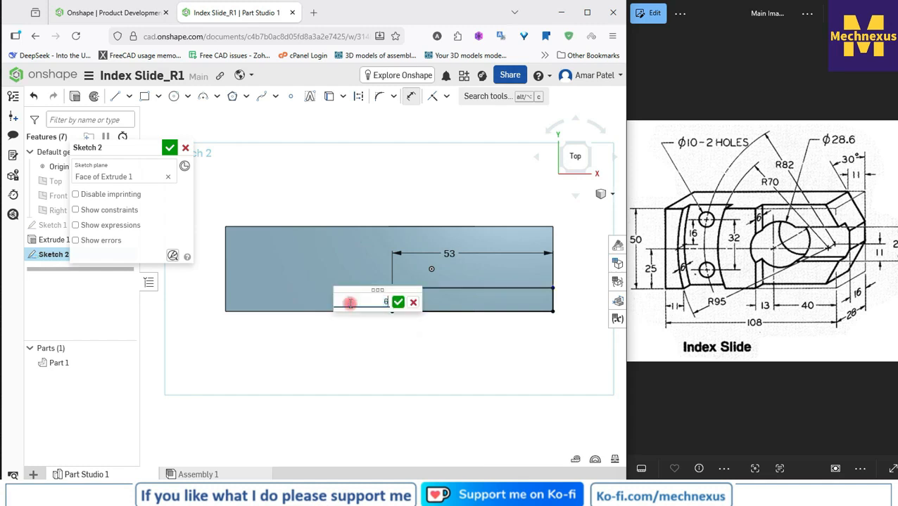
{"action": "key", "text": "Return"}
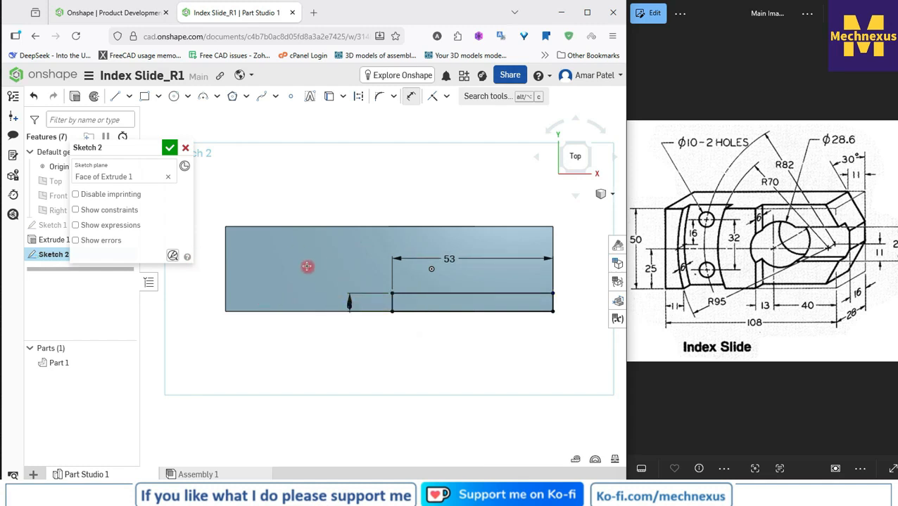
Step: Move the 6 mm dimension label outside the block's outline and finish the sketch
{"action": "right_click", "coordinate": [281, 187]}
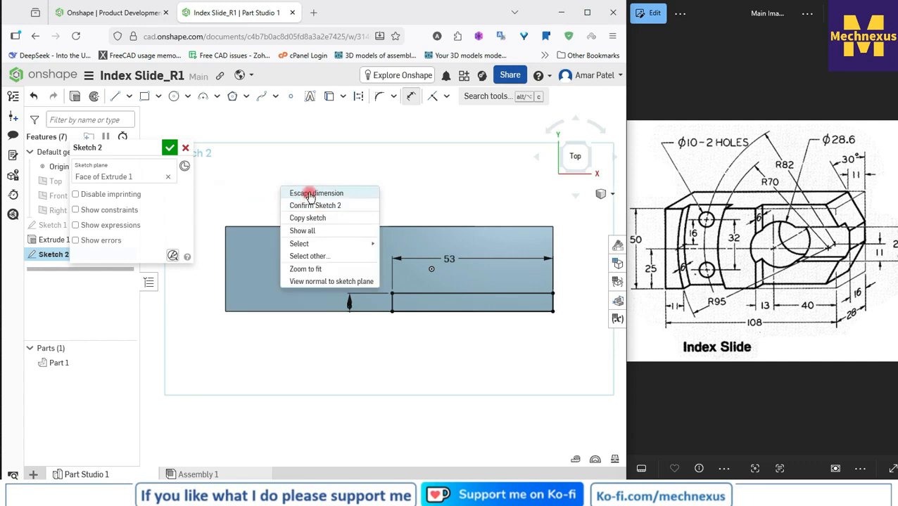
{"action": "left_click", "coordinate": [308, 194]}
{"action": "left_click_drag", "start_coordinate": [351, 307], "coordinate": [354, 346]}
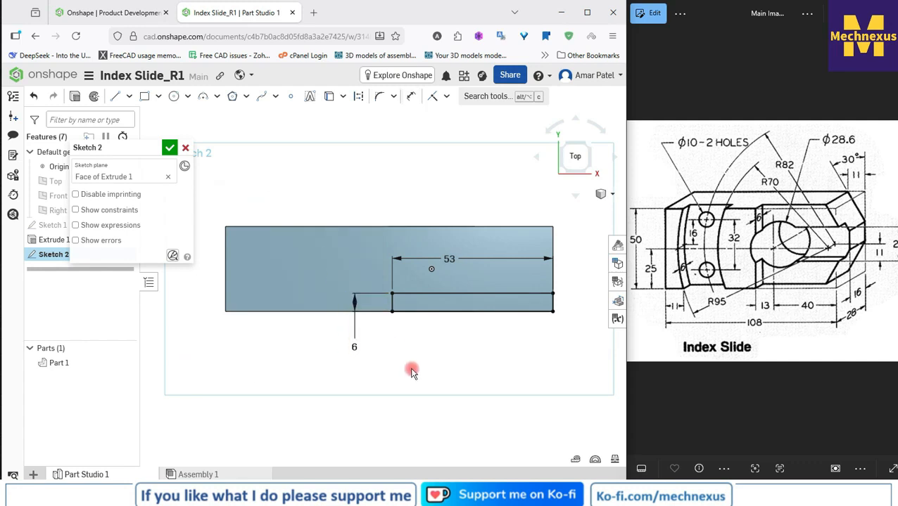
{"action": "mouse_move", "coordinate": [412, 370]}
{"action": "right_mouse_down"}
{"action": "mouse_move", "coordinate": [406, 341]}
{"action": "mouse_move", "coordinate": [395, 345]}
{"action": "right_mouse_up"}
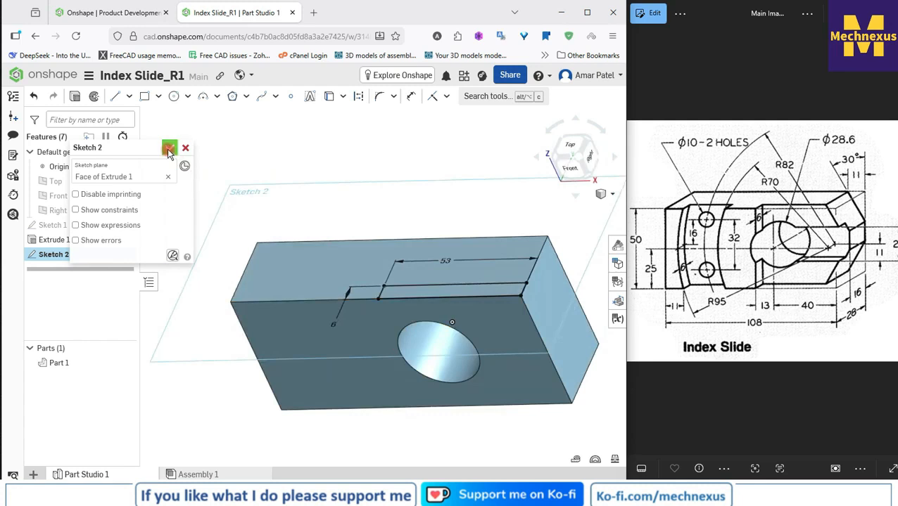
{"action": "left_click", "coordinate": [169, 149]}
Step: Cut the Sketch 2 rectangle out of the block with a Remove extrude to a blind depth of 60 mm
{"action": "scroll", "coordinate": [258, 176], "scroll_direction": "down", "scroll_amount": 1}
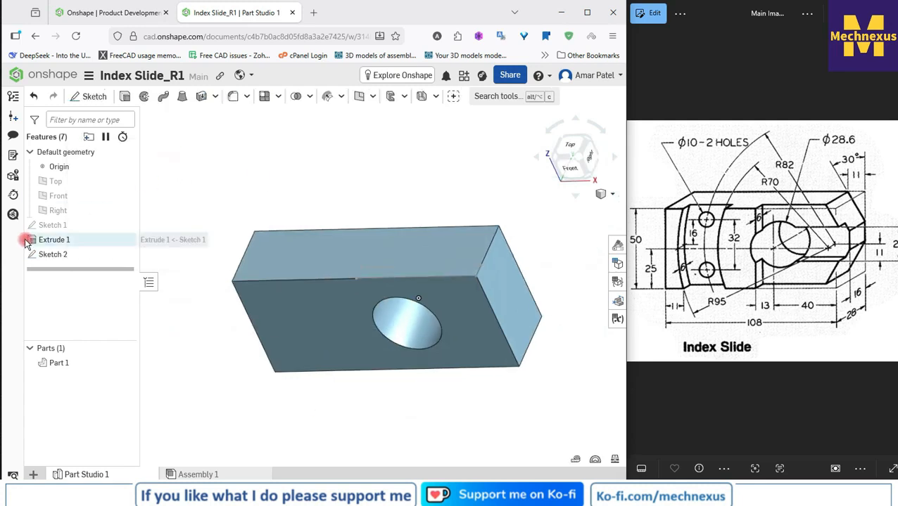
{"action": "left_click", "coordinate": [61, 257]}
{"action": "left_click", "coordinate": [126, 98]}
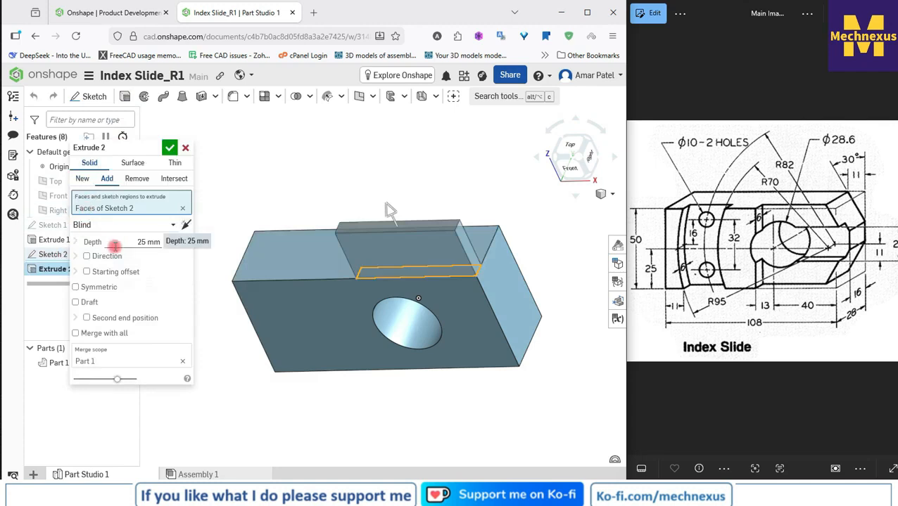
{"action": "left_click", "coordinate": [137, 178]}
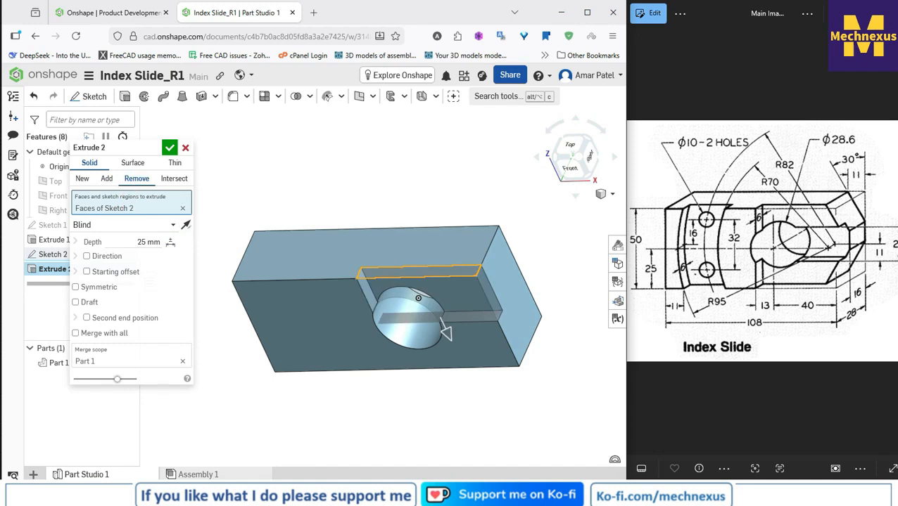
{"action": "left_click", "coordinate": [149, 242]}
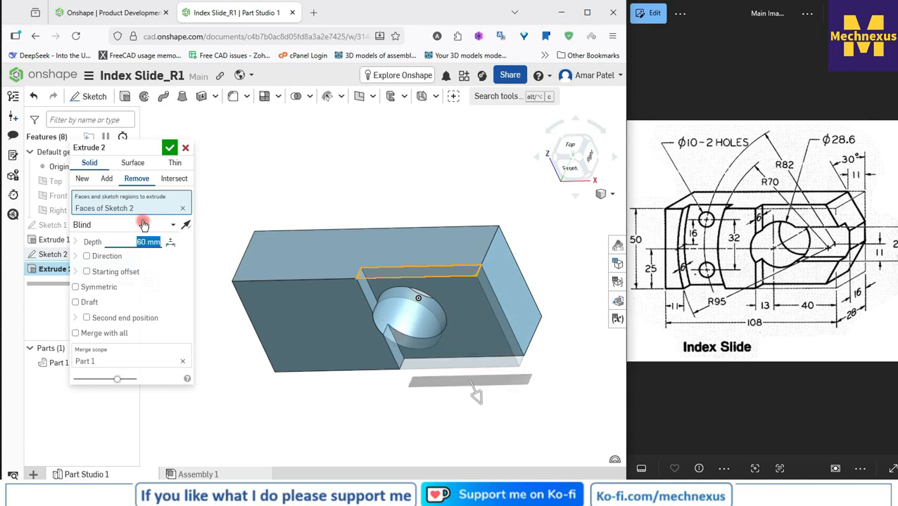
{"action": "left_click", "coordinate": [169, 148]}
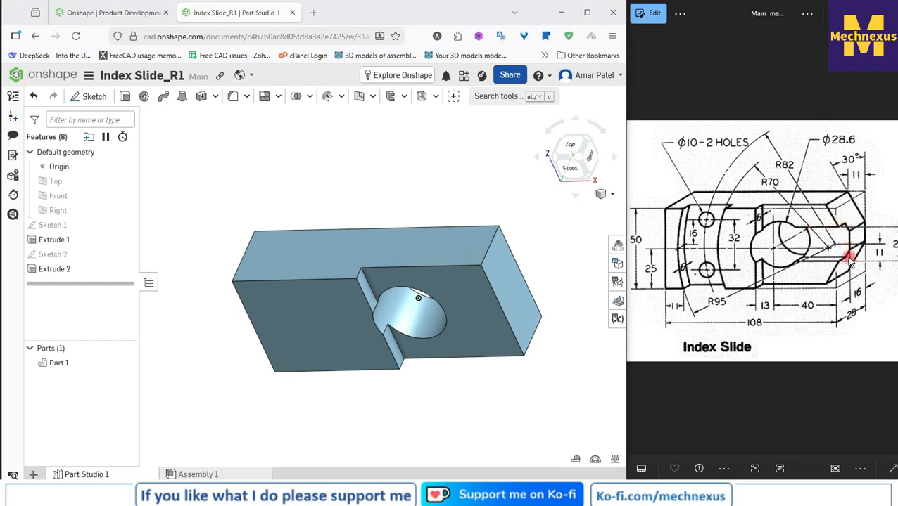
Step: Start a sketch on the block's right end face and draw a corner rectangle about 24 mm tall, extending past the front face
{"action": "left_click", "coordinate": [518, 255]}
{"action": "scroll", "coordinate": [199, 265], "scroll_direction": "down", "scroll_amount": 2}
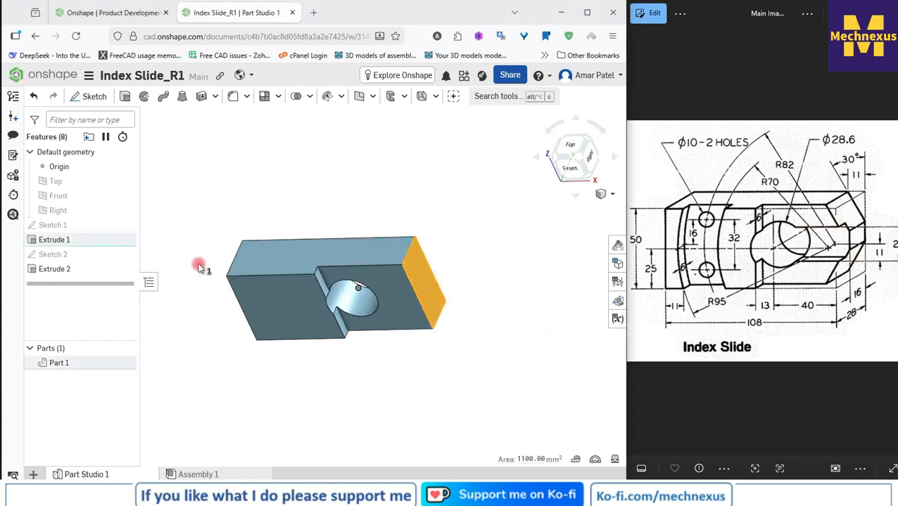
{"action": "left_click", "coordinate": [88, 97]}
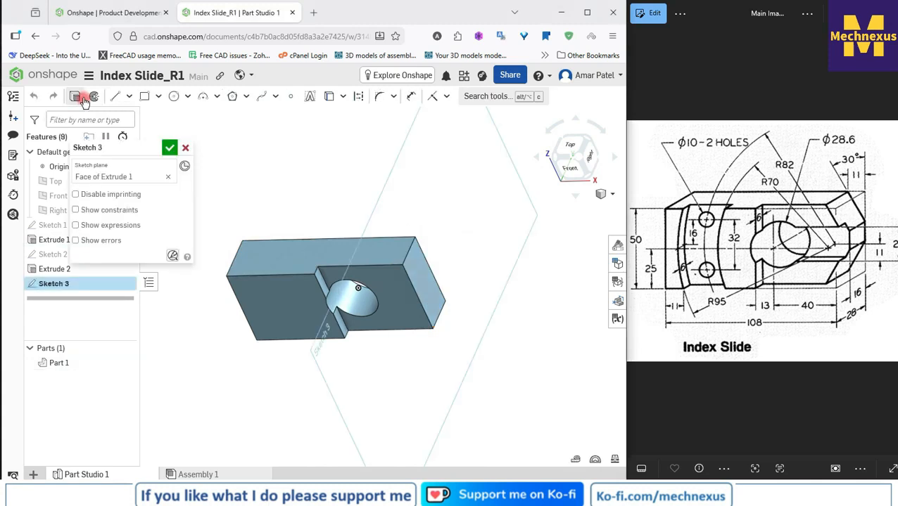
{"action": "left_click", "coordinate": [594, 160]}
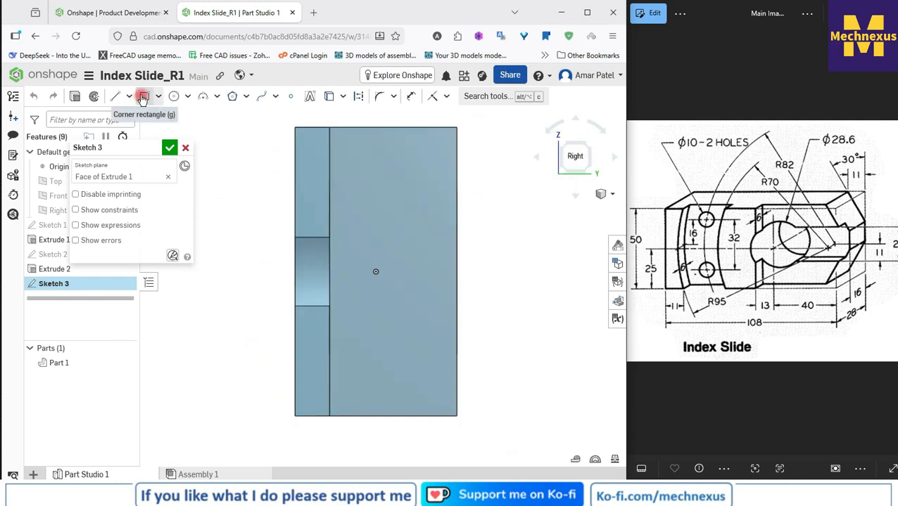
{"action": "left_click", "coordinate": [142, 99]}
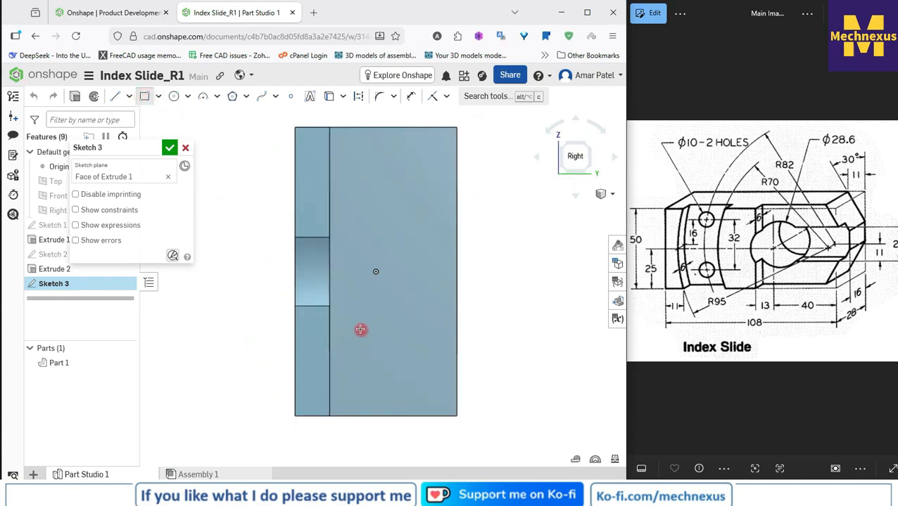
{"action": "left_click", "coordinate": [384, 342]}
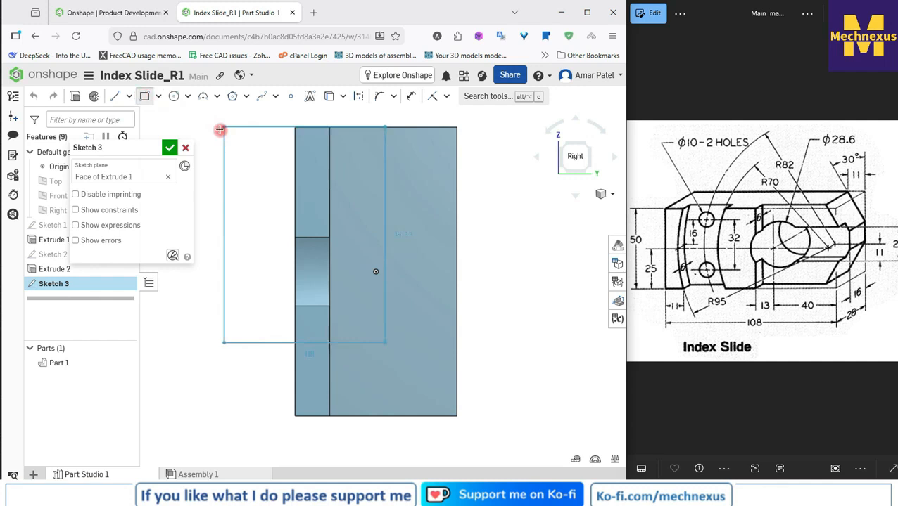
{"action": "left_click", "coordinate": [248, 203]}
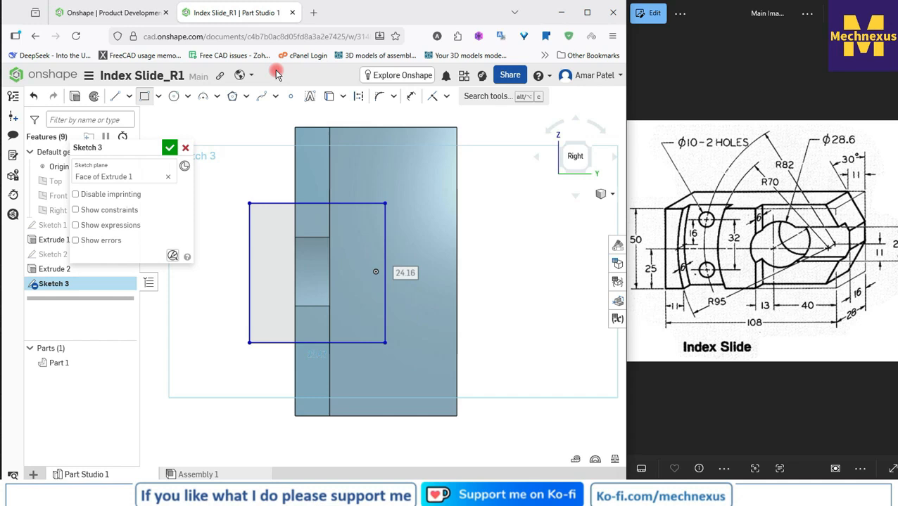
{"action": "right_click", "coordinate": [236, 129]}
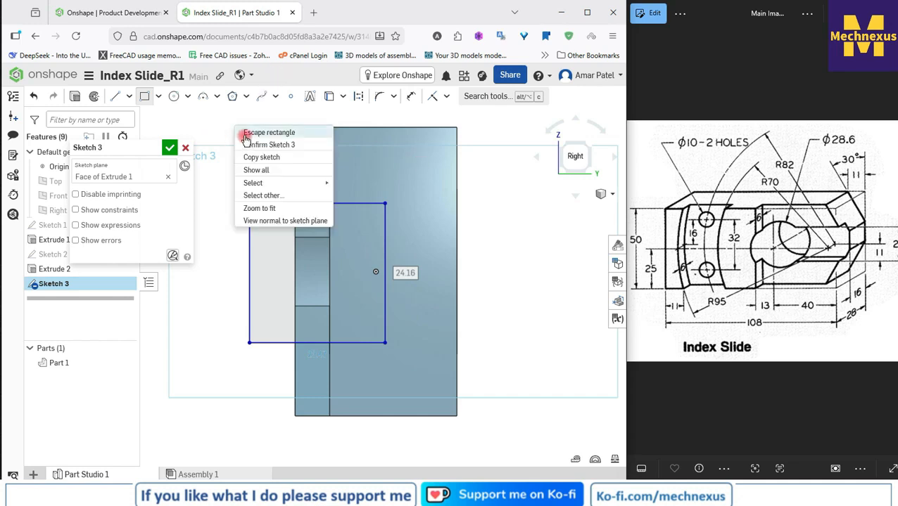
{"action": "left_click", "coordinate": [268, 133]}
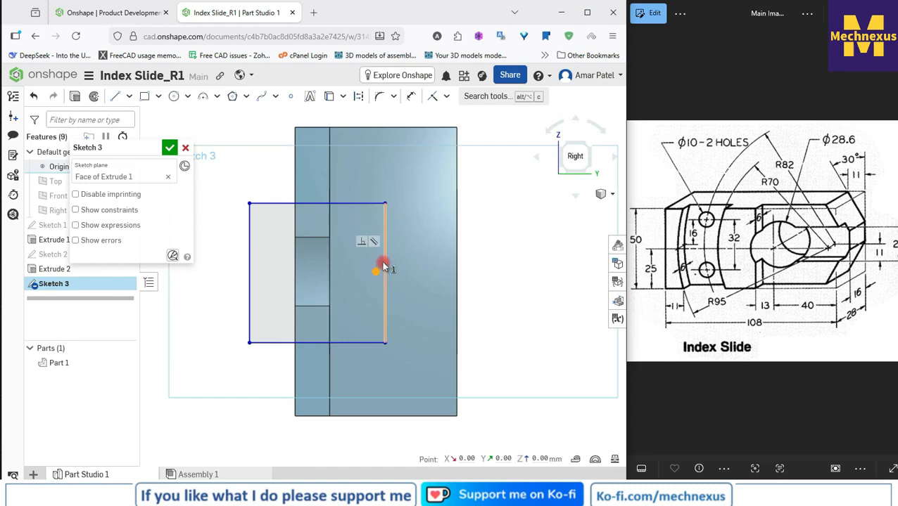
Step: Make the rectangle's inner vertical edge coincident with the origin
{"action": "left_click", "coordinate": [384, 266]}
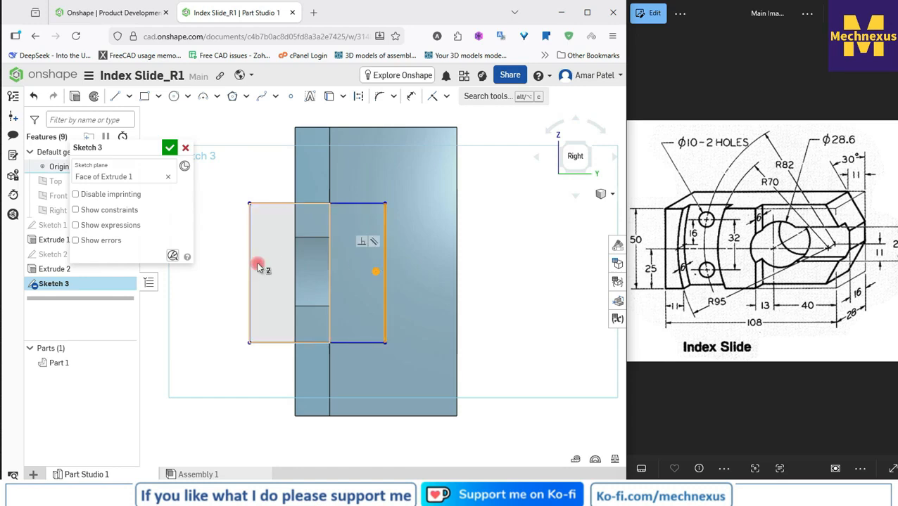
{"action": "left_click", "coordinate": [435, 97]}
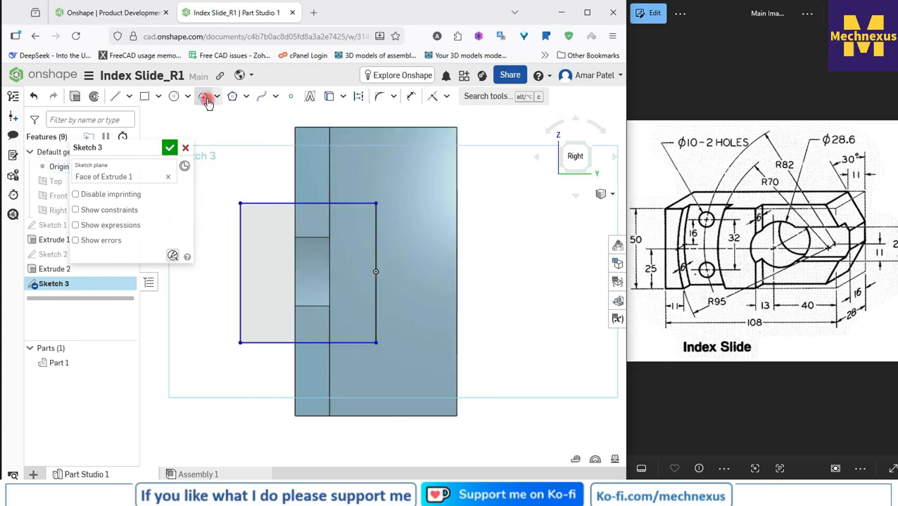
Step: Dimension the rectangle's inner vertical edge to 22 mm
{"action": "left_click", "coordinate": [410, 98]}
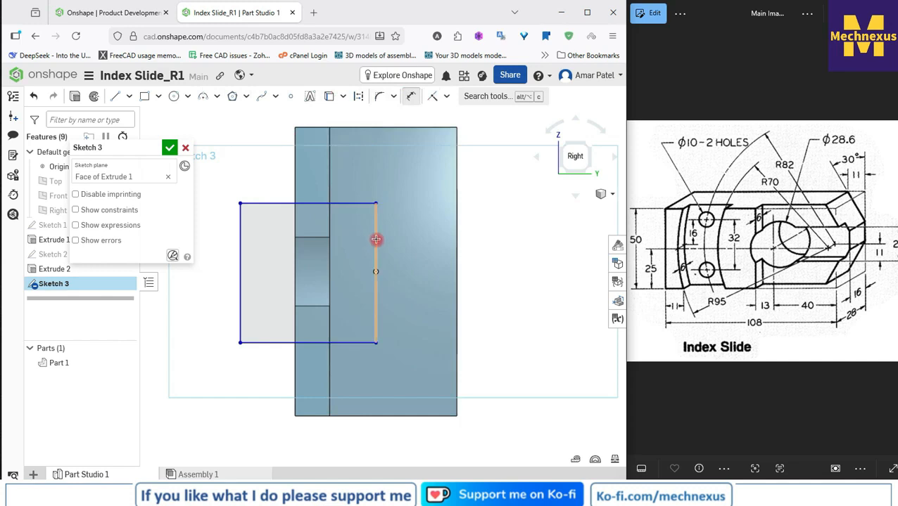
{"action": "left_click", "coordinate": [375, 240]}
{"action": "left_click", "coordinate": [401, 264]}
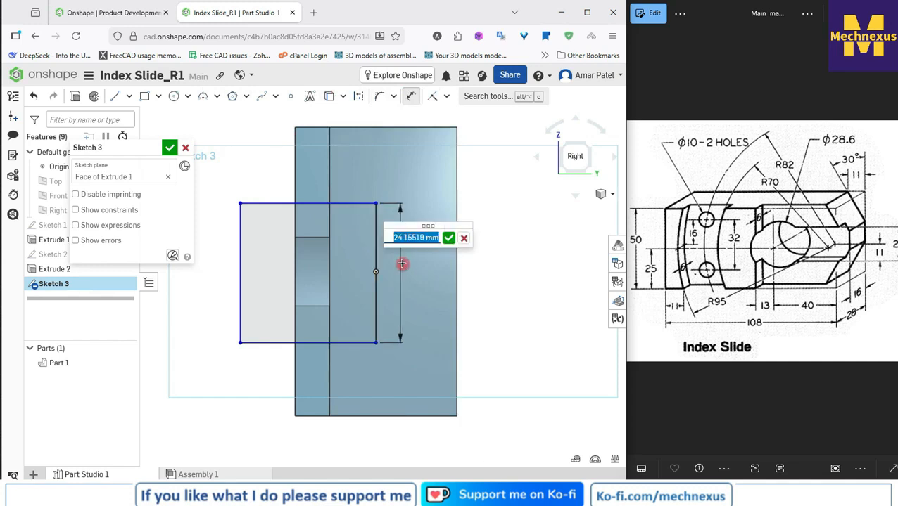
{"action": "type", "text": "22"}
{"action": "key", "text": "Return"}
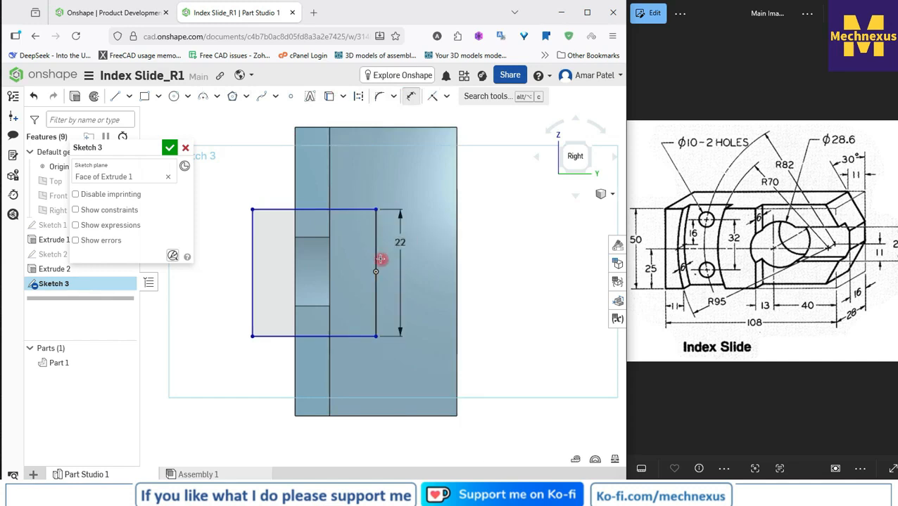
{"action": "left_click", "coordinate": [376, 269]}
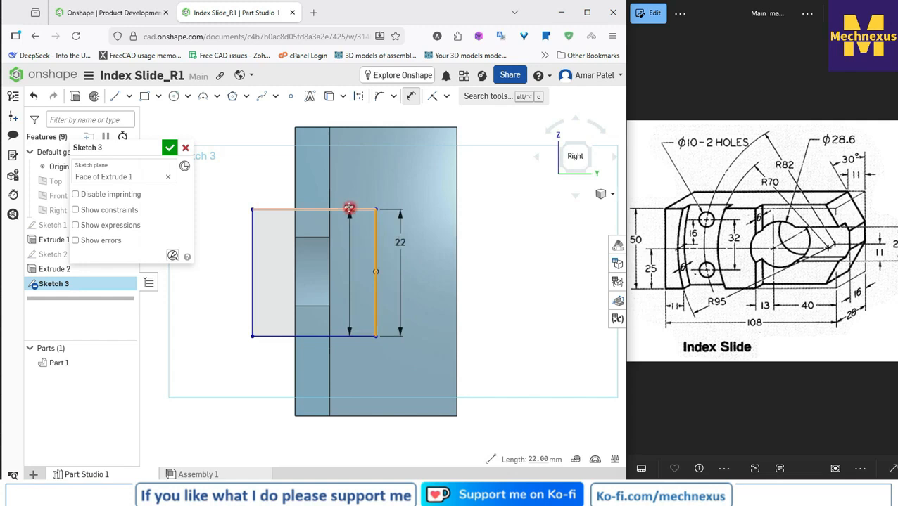
{"action": "left_click", "coordinate": [349, 209]}
{"action": "key", "text": "Escape"}
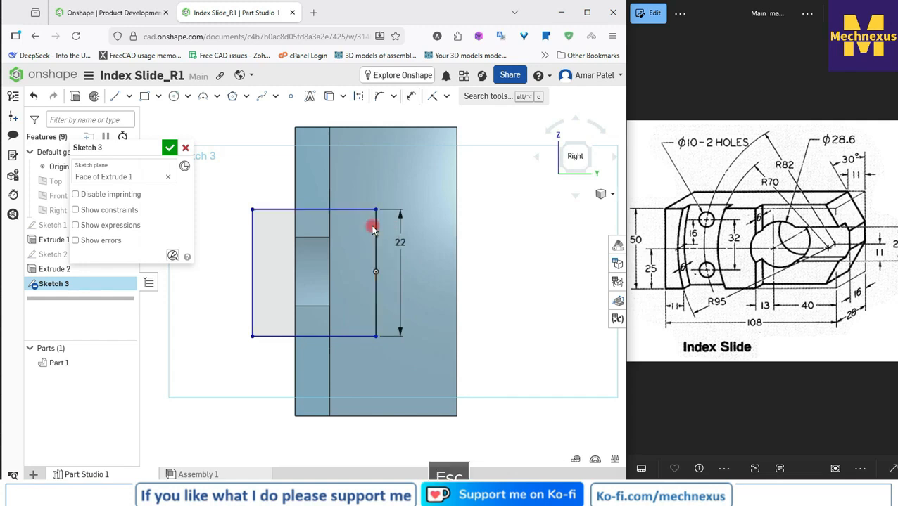
Step: Set the vertical distance from the origin to the rectangle's upper edge to 11 mm
{"action": "left_click", "coordinate": [410, 97]}
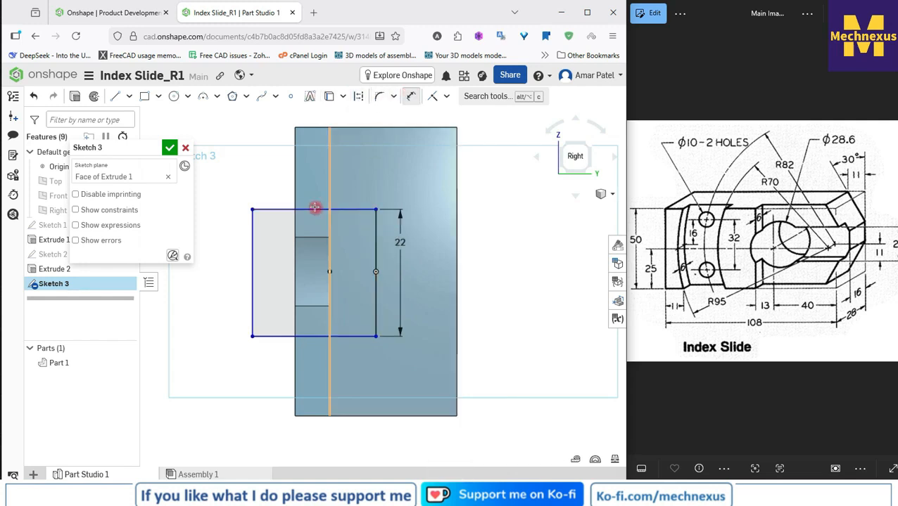
{"action": "left_click", "coordinate": [284, 209]}
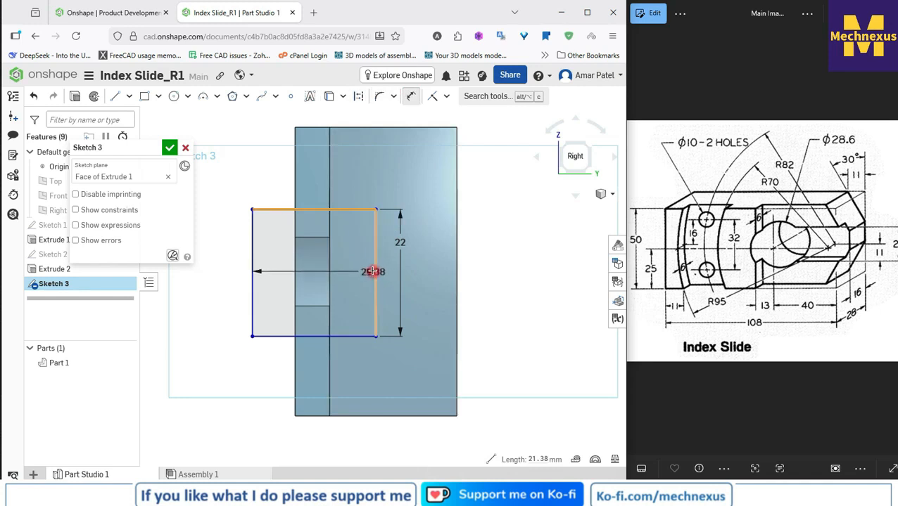
{"action": "scroll", "coordinate": [373, 282], "scroll_direction": "up", "scroll_amount": 3}
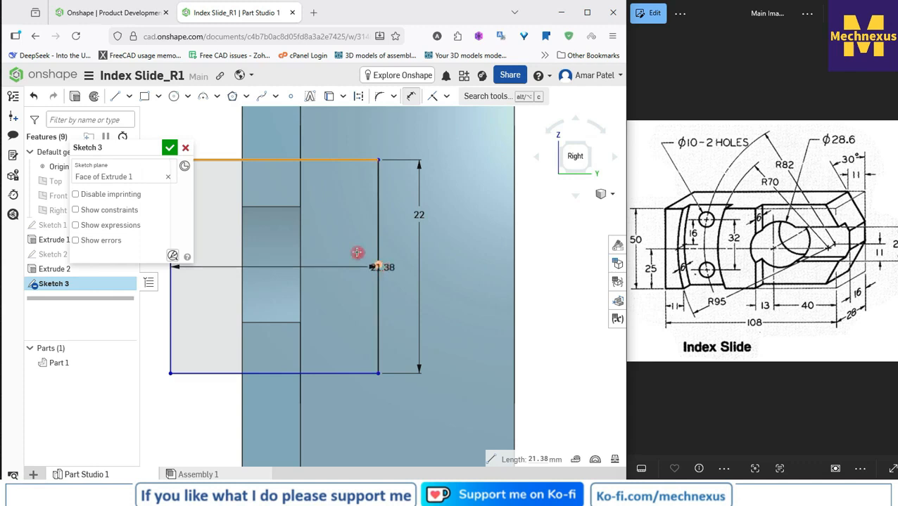
{"action": "left_click", "coordinate": [377, 265]}
{"action": "left_click", "coordinate": [344, 216]}
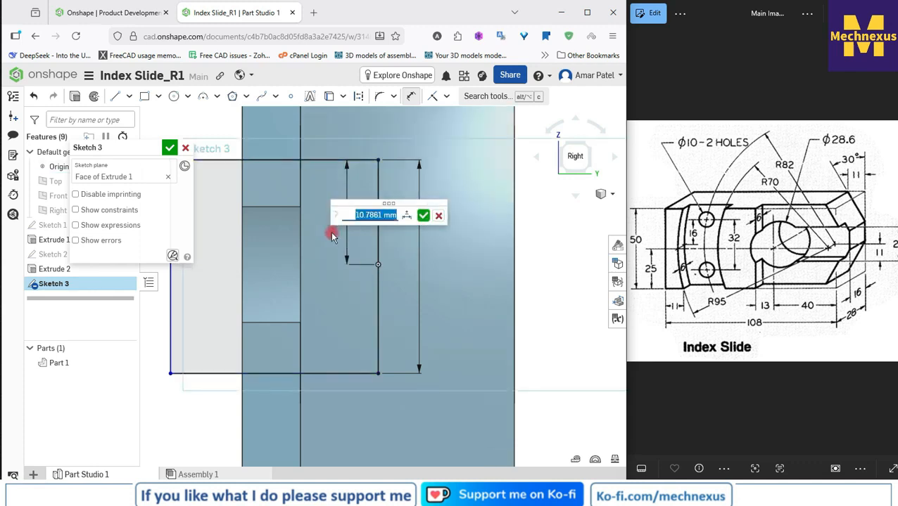
{"action": "type", "text": "11"}
{"action": "key", "text": "Return"}
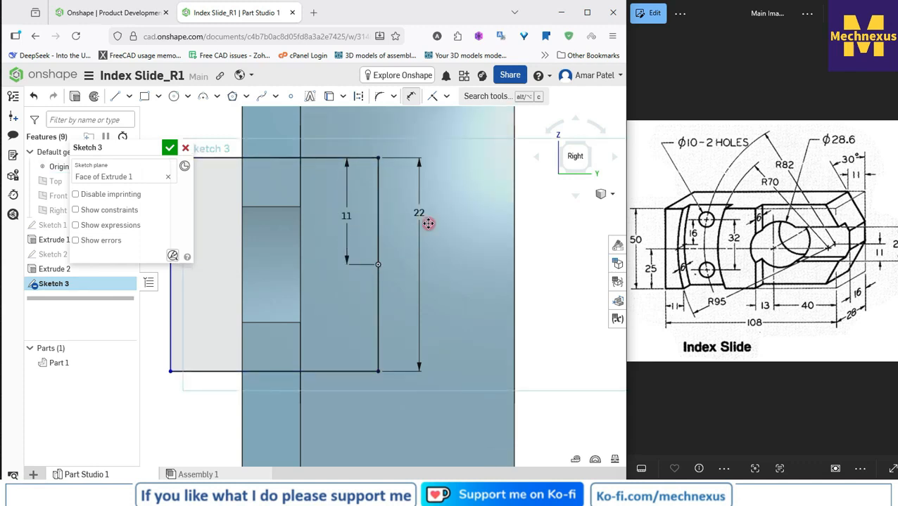
Step: Dimension the rectangle's upper edge to 15 mm wide and finish the sketch
{"action": "scroll", "coordinate": [536, 223], "scroll_direction": "down", "scroll_amount": 2}
{"action": "scroll", "coordinate": [536, 222], "scroll_direction": "down", "scroll_amount": 1}
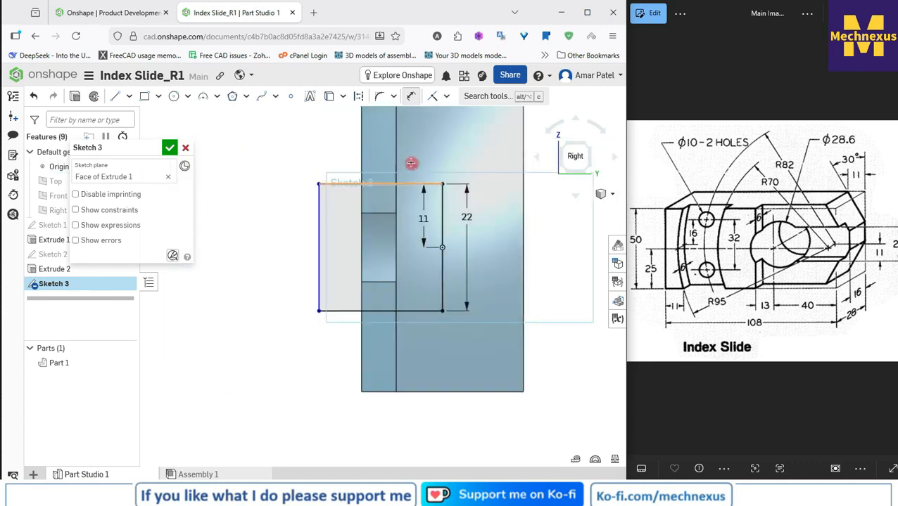
{"action": "left_click", "coordinate": [377, 184]}
{"action": "left_click", "coordinate": [375, 151]}
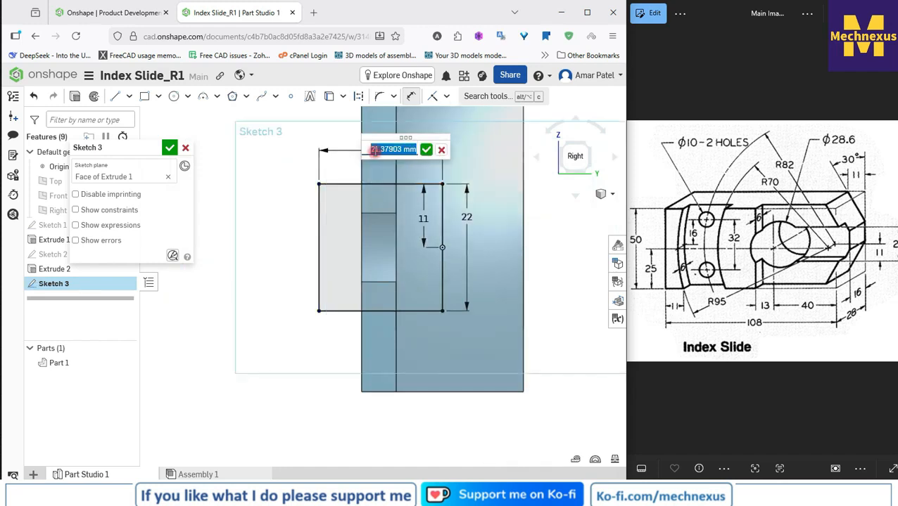
{"action": "type", "text": "15"}
{"action": "key", "text": "Return"}
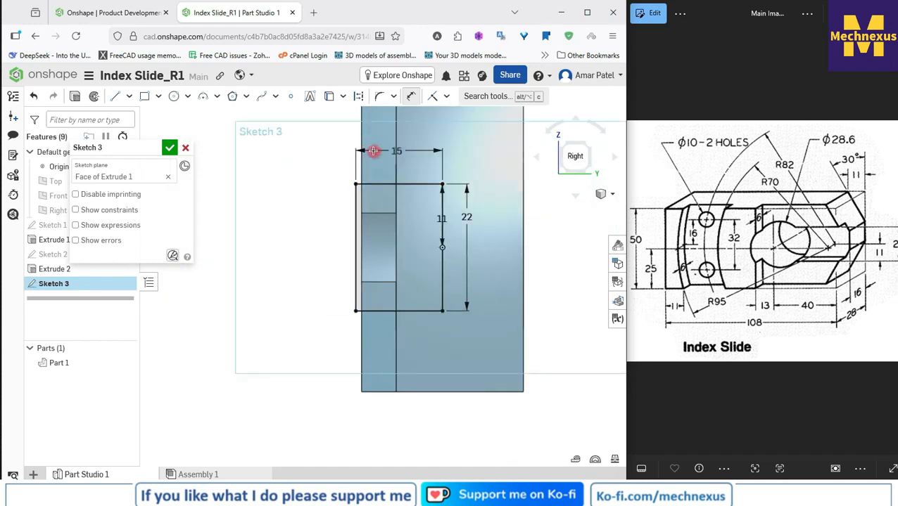
{"action": "left_click", "coordinate": [170, 148]}
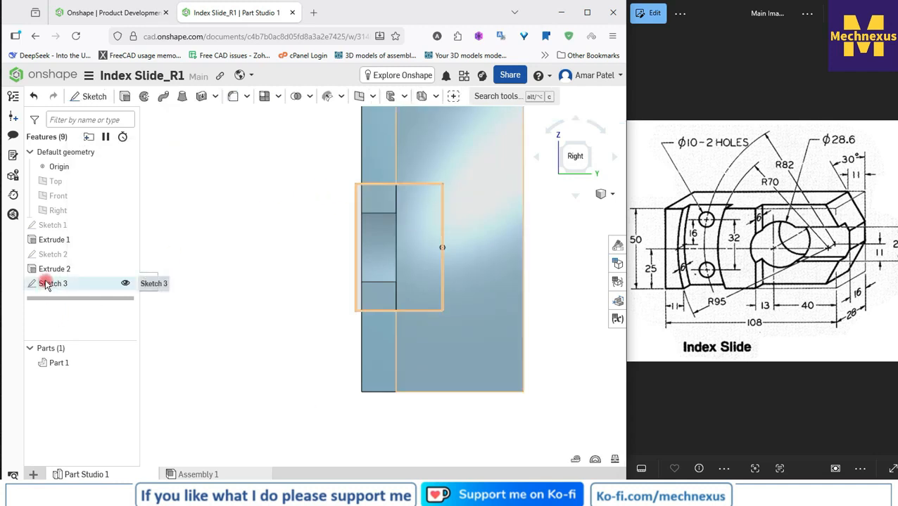
Step: Cut the Sketch 3 rectangle into the block with a Remove extrude to a blind depth of 40 mm
{"action": "right_click_drag", "start_coordinate": [203, 252], "coordinate": [230, 265]}
{"action": "scroll", "coordinate": [486, 284], "scroll_direction": "down", "scroll_amount": 5}
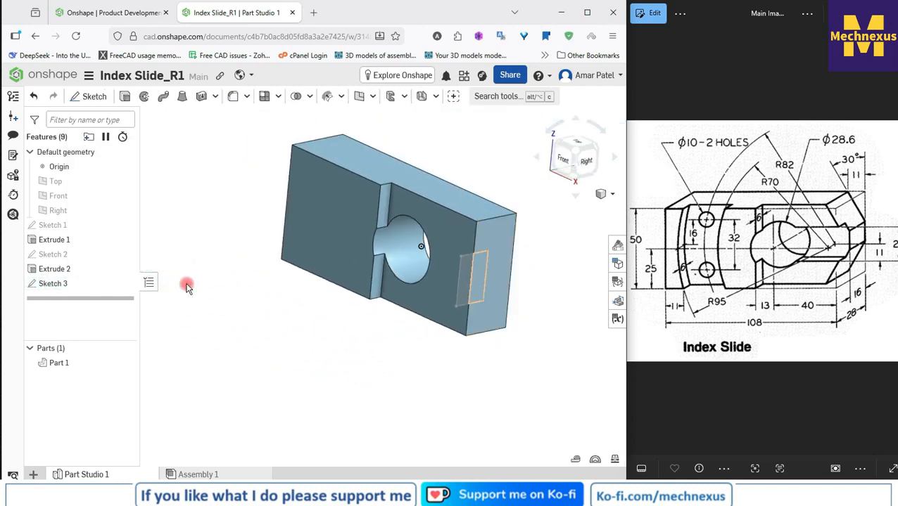
{"action": "left_click", "coordinate": [56, 284]}
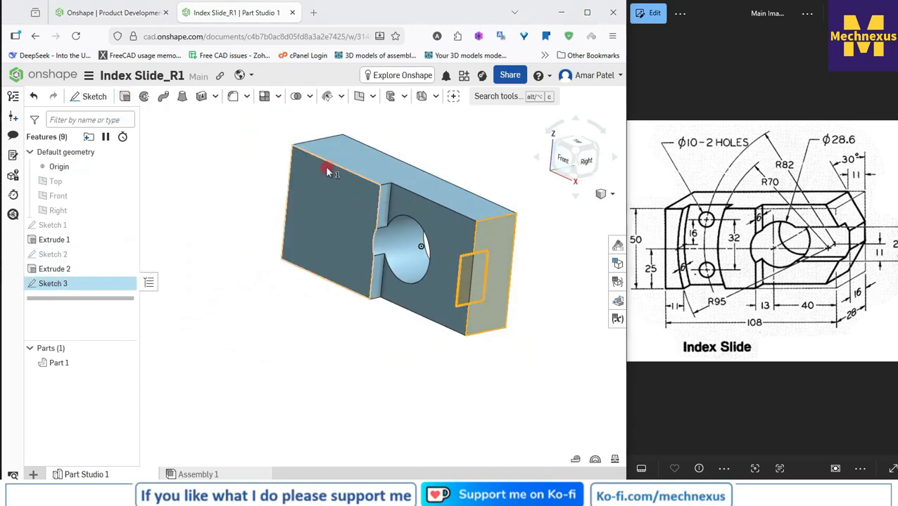
{"action": "left_click", "coordinate": [128, 98]}
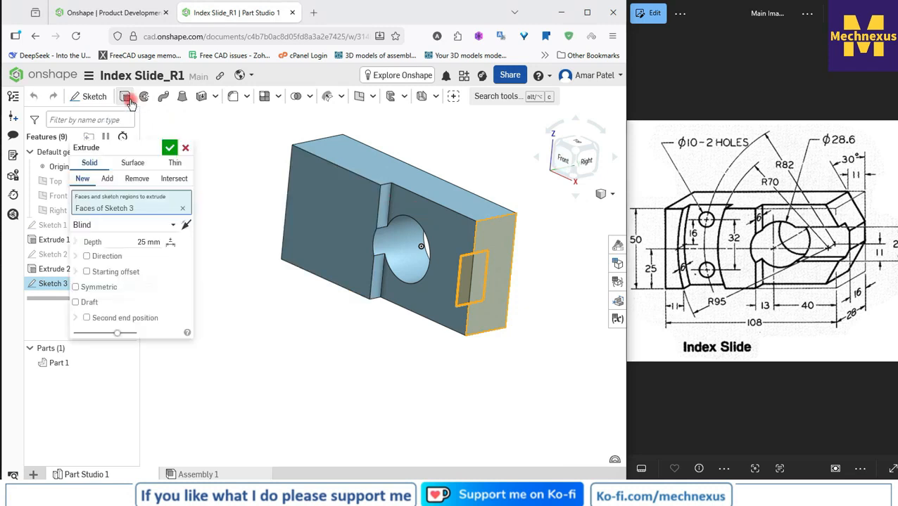
{"action": "left_click", "coordinate": [146, 180]}
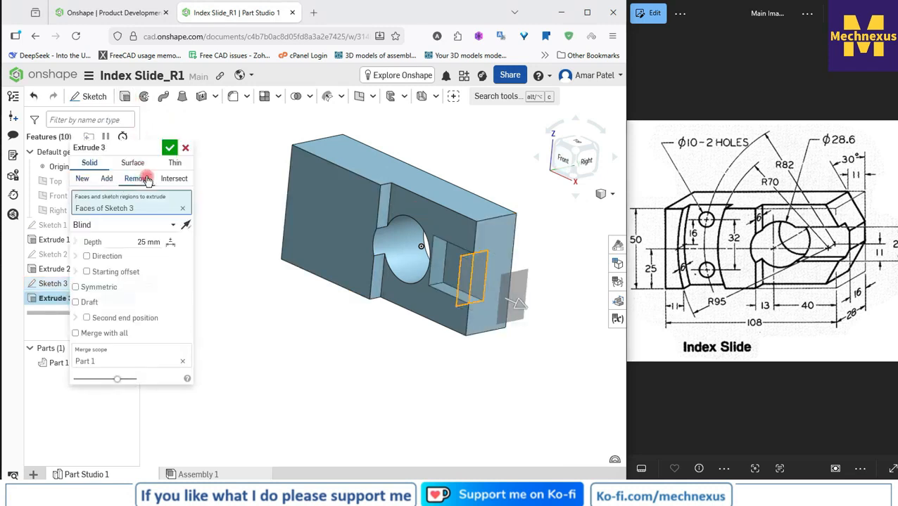
{"action": "left_click", "coordinate": [131, 242]}
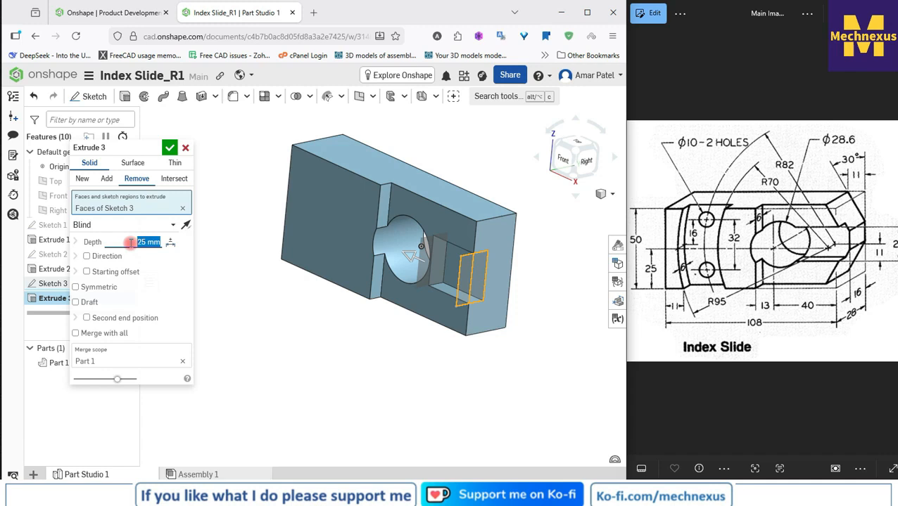
{"action": "type", "text": "40"}
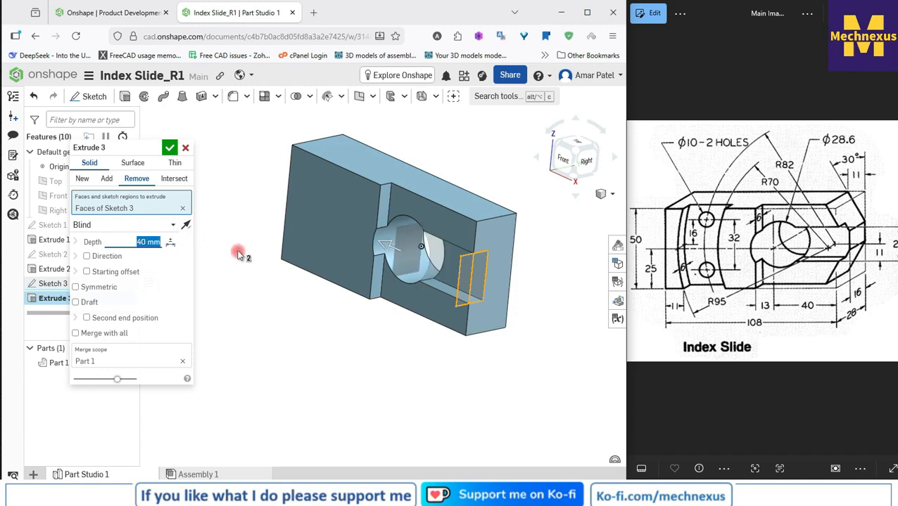
{"action": "left_click", "coordinate": [168, 147]}
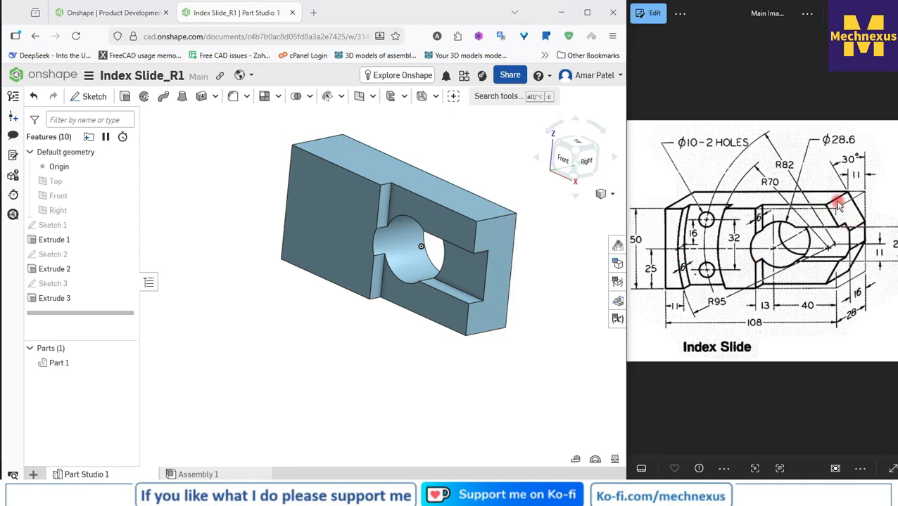
Step: Start a sketch on the recessed front face and draw a closed triangle at its upper right corner, about 21 mm along the top edge
{"action": "left_click", "coordinate": [457, 236]}
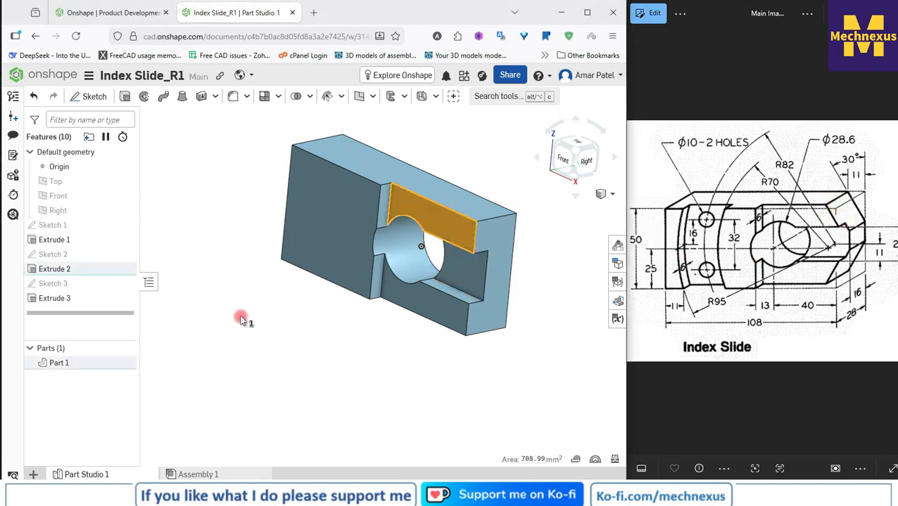
{"action": "right_click_drag", "start_coordinate": [241, 317], "coordinate": [392, 236]}
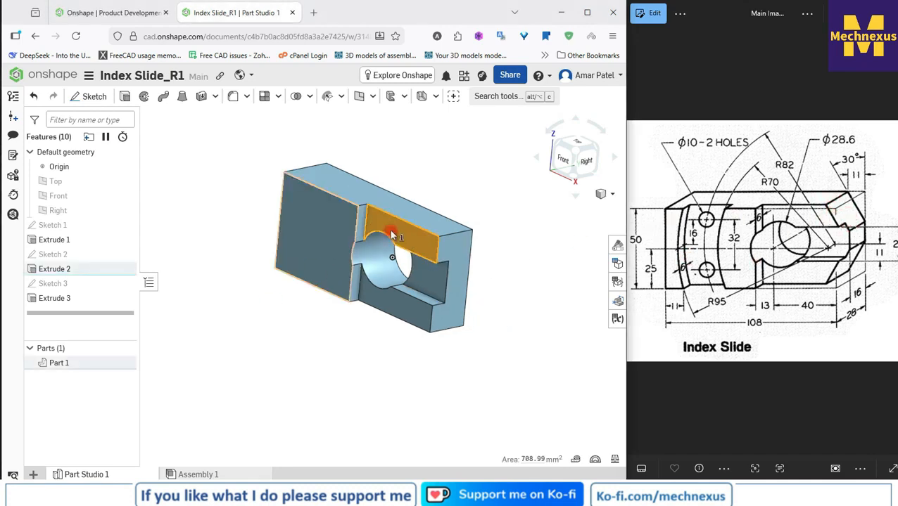
{"action": "left_click", "coordinate": [83, 101]}
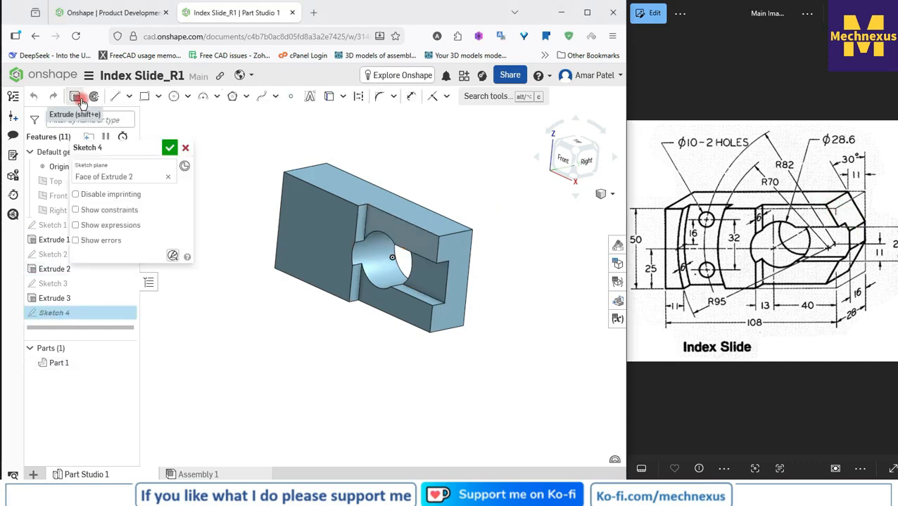
{"action": "left_click", "coordinate": [566, 161]}
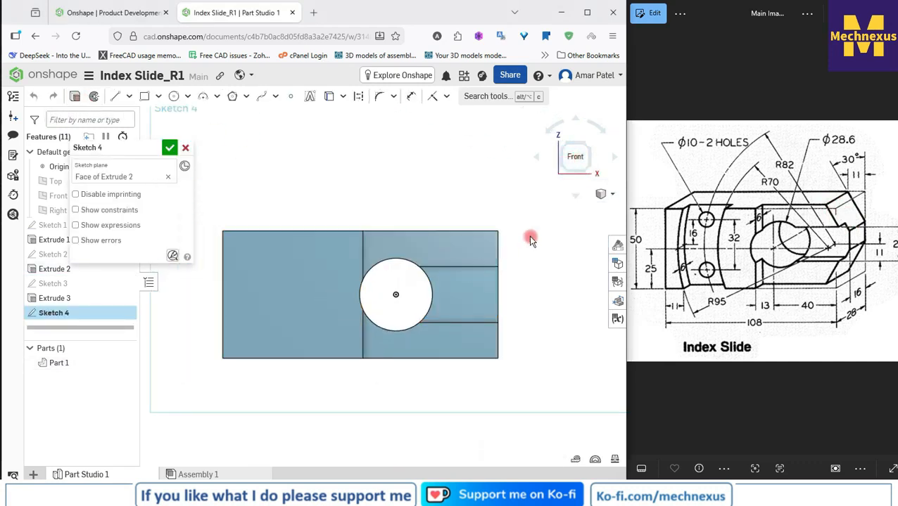
{"action": "scroll", "coordinate": [528, 235], "scroll_direction": "up", "scroll_amount": 2}
{"action": "left_click", "coordinate": [115, 97]}
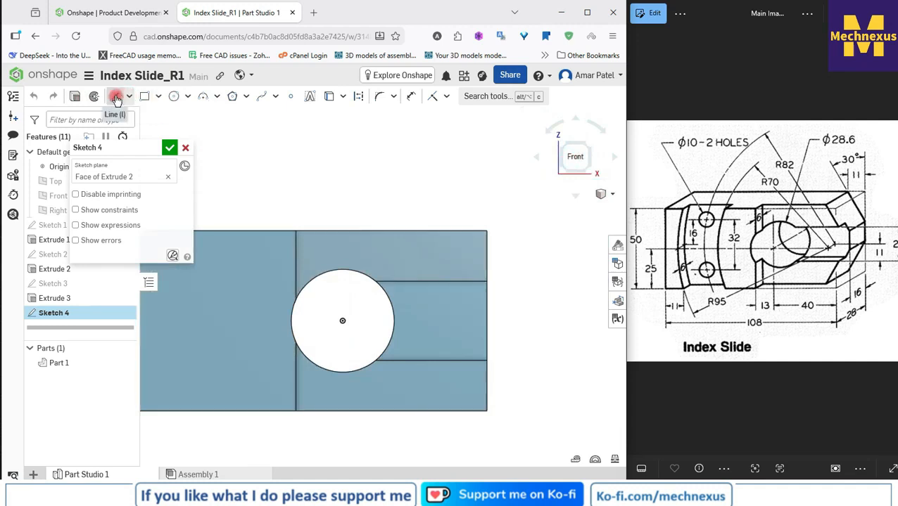
{"action": "left_click", "coordinate": [412, 230]}
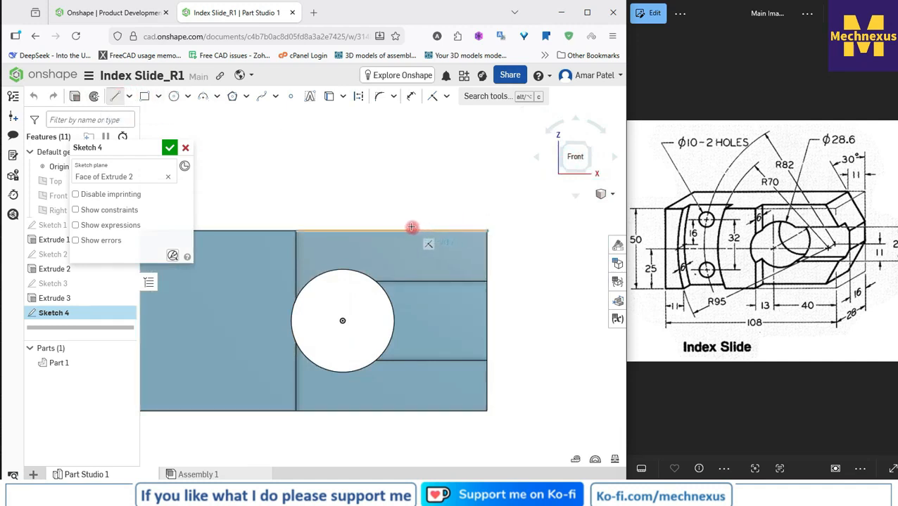
{"action": "left_click", "coordinate": [486, 308]}
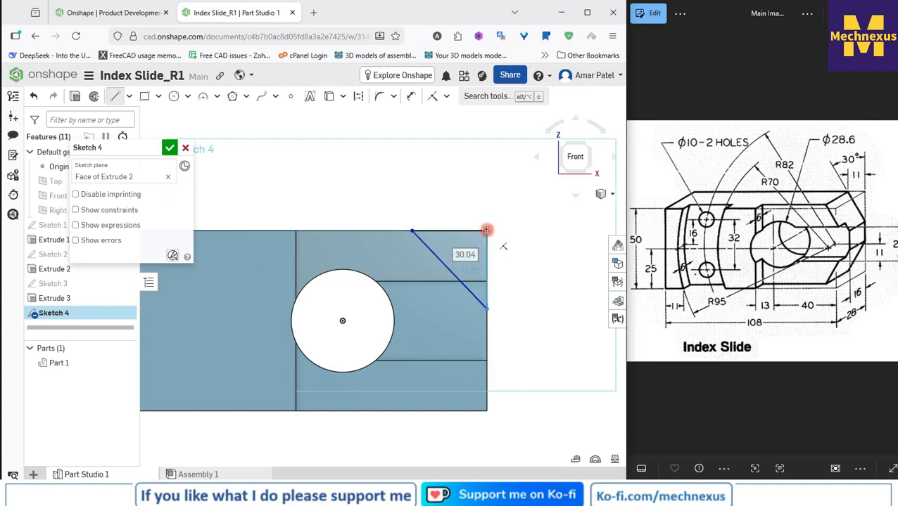
{"action": "right_click", "coordinate": [461, 200]}
{"action": "left_click", "coordinate": [490, 206]}
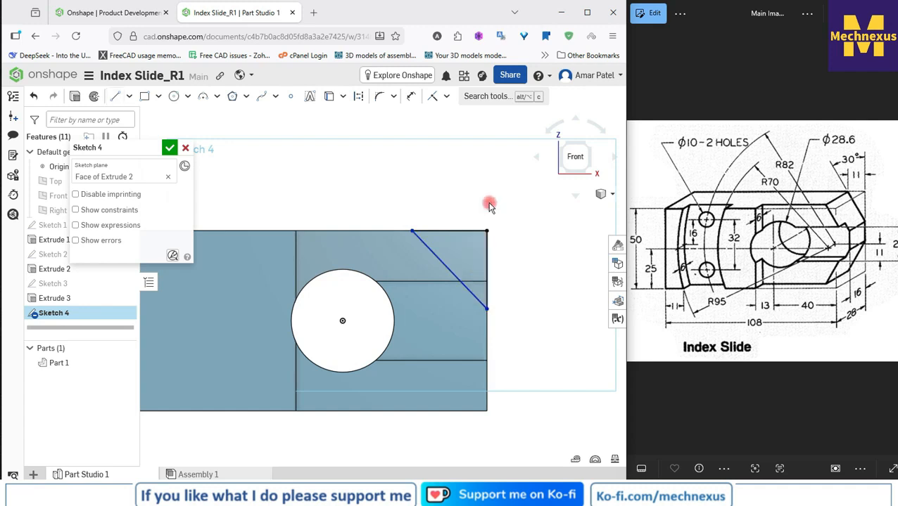
Step: Dimension the triangle's horizontal top side to 11 mm
{"action": "left_click", "coordinate": [409, 97]}
{"action": "left_click", "coordinate": [448, 230]}
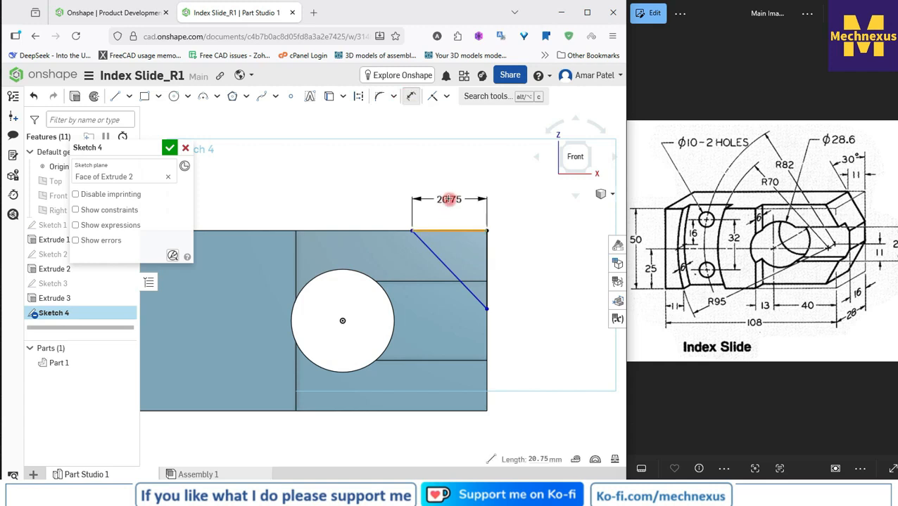
{"action": "left_click", "coordinate": [450, 197]}
{"action": "type", "text": "1"}
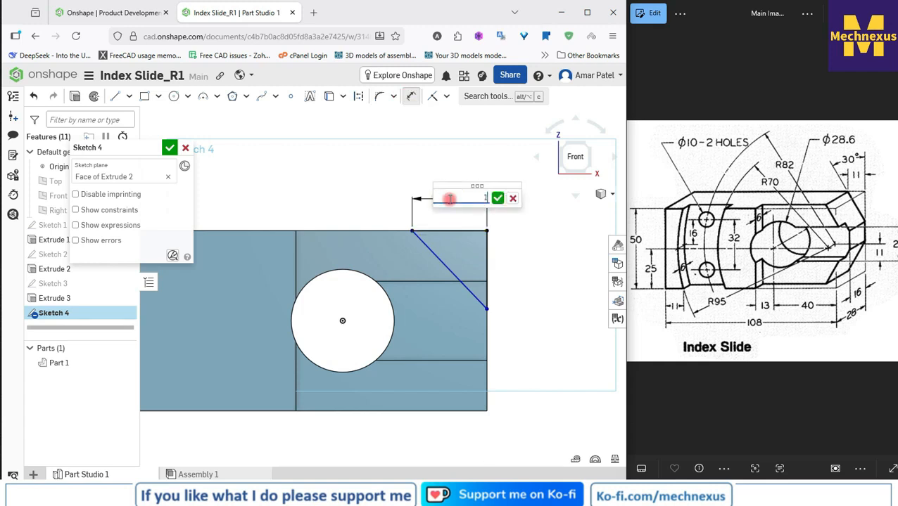
{"action": "left_click", "coordinate": [497, 199]}
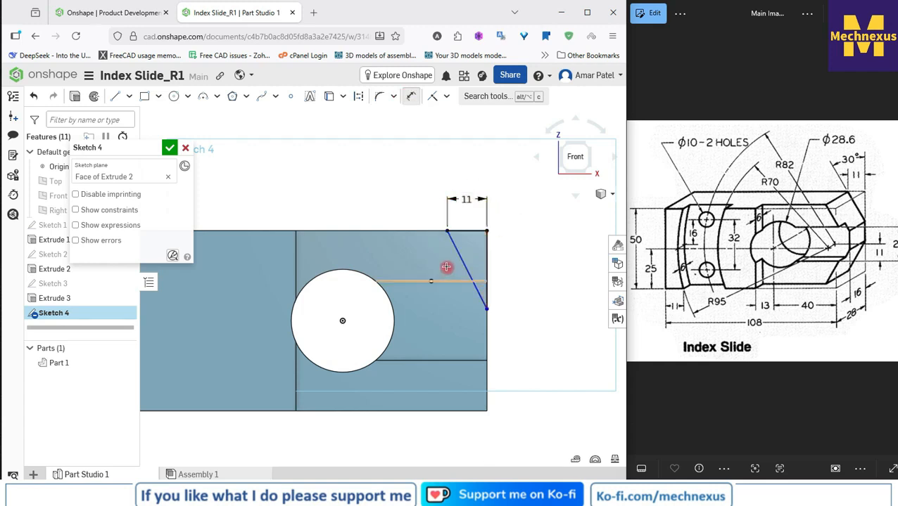
Step: Set the angle between the triangle's sloped side and its vertical side to 30°
{"action": "left_click", "coordinate": [461, 252]}
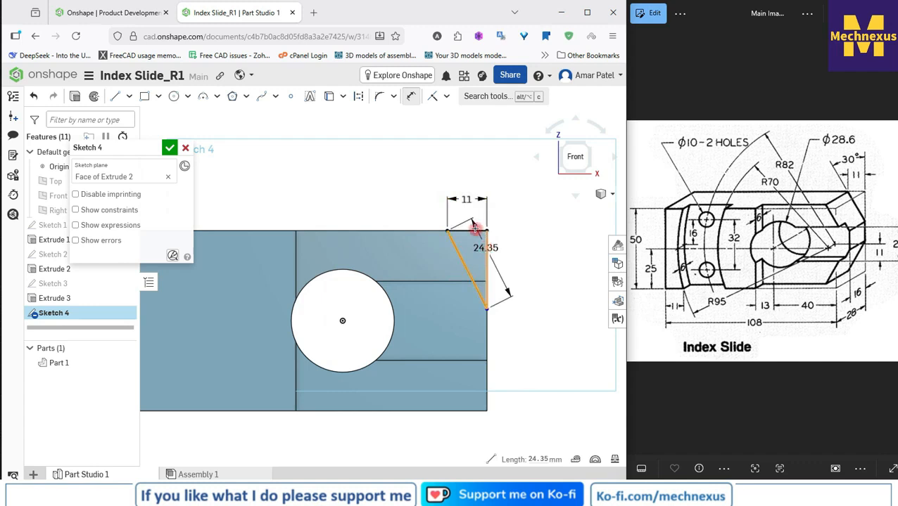
{"action": "left_click", "coordinate": [474, 229]}
{"action": "left_click", "coordinate": [448, 171]}
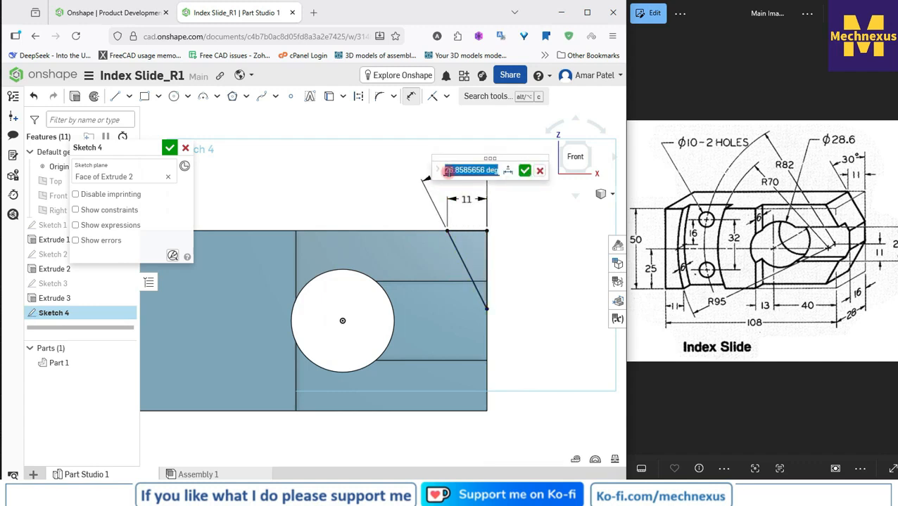
{"action": "type", "text": "30"}
{"action": "key", "text": "Return"}
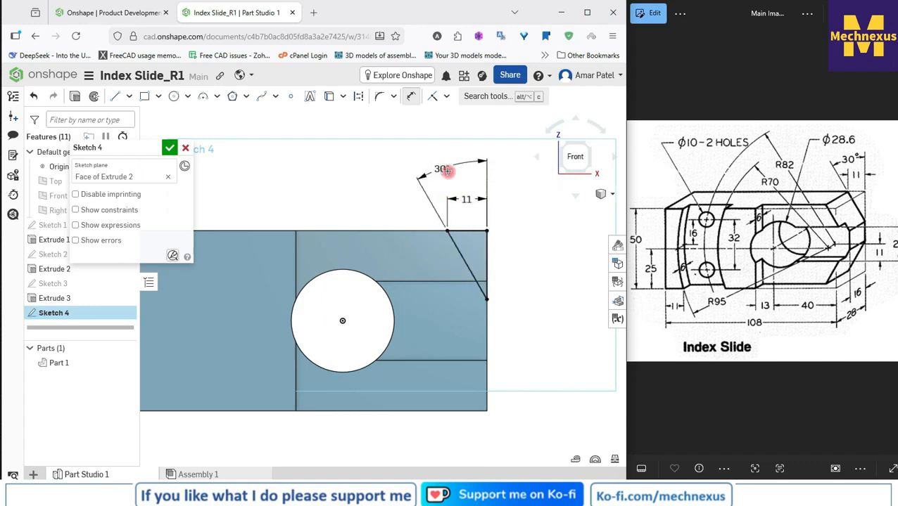
Step: Finish the triangle sketch and cut it from the block's upper right corner with a Remove extrude to a blind depth of 25 mm
{"action": "left_click", "coordinate": [169, 148]}
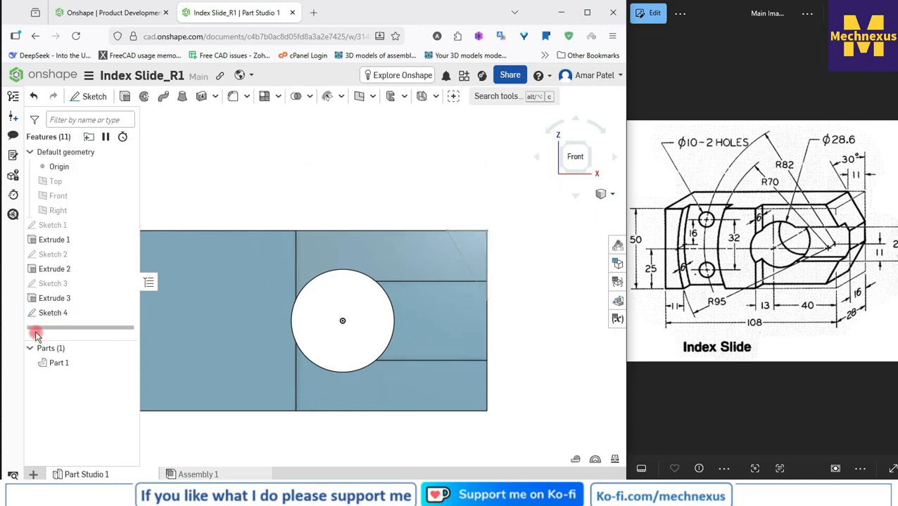
{"action": "left_click", "coordinate": [52, 312]}
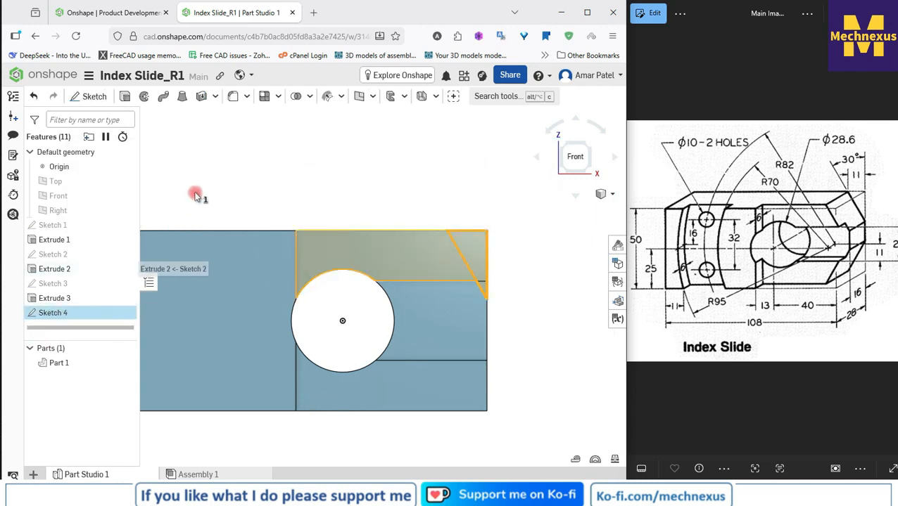
{"action": "left_click", "coordinate": [125, 96]}
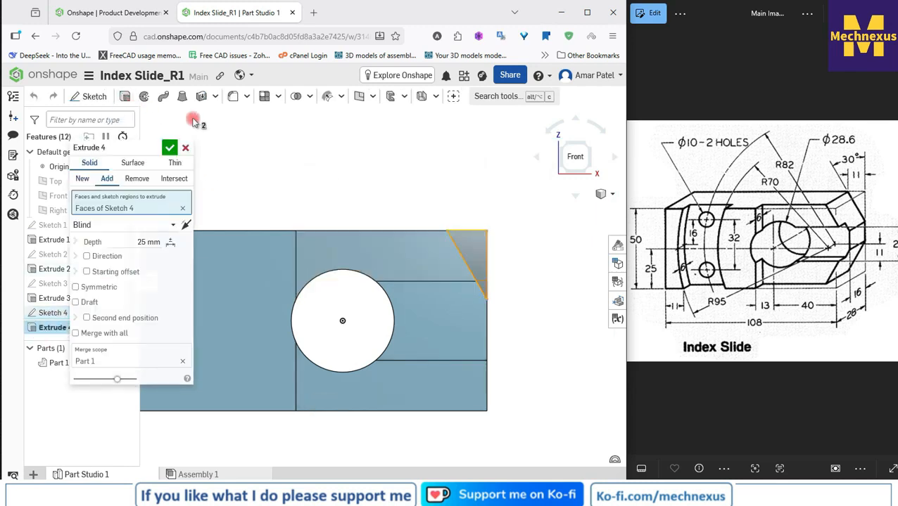
{"action": "left_click", "coordinate": [137, 178]}
{"action": "right_click_drag", "start_coordinate": [406, 176], "coordinate": [398, 190]}
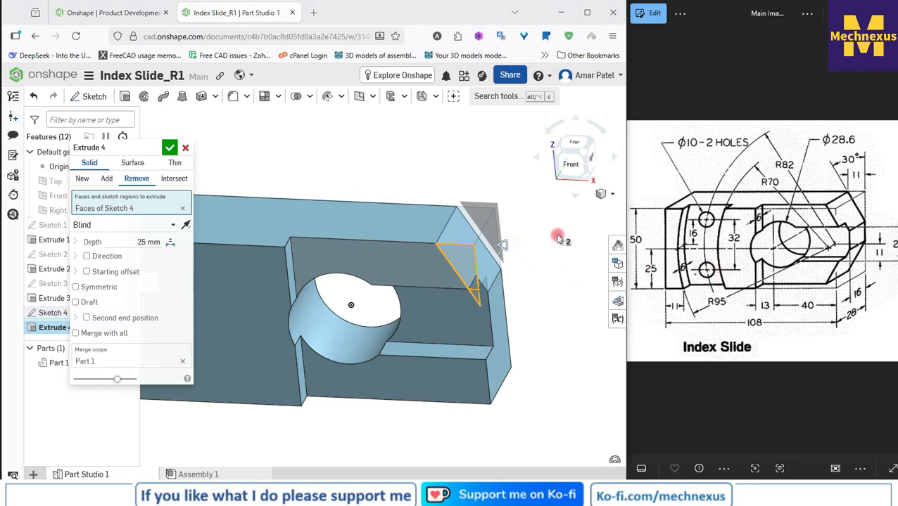
{"action": "left_click", "coordinate": [161, 165]}
{"action": "left_click", "coordinate": [169, 148]}
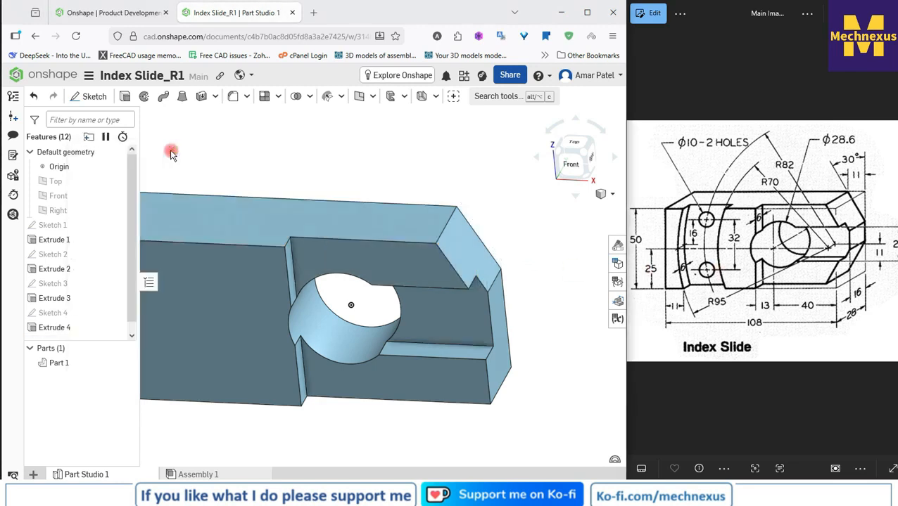
Step: Start a Mirror of the Feature mirror type with the corner cut Extrude 4 as the feature to mirror
{"action": "left_click", "coordinate": [464, 237]}
{"action": "scroll", "coordinate": [469, 215], "scroll_direction": "down", "scroll_amount": 3}
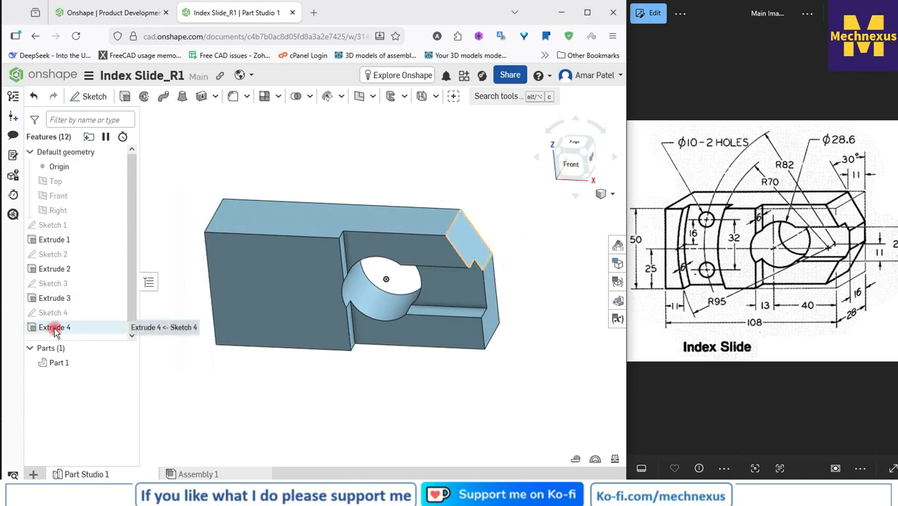
{"action": "left_click", "coordinate": [44, 328]}
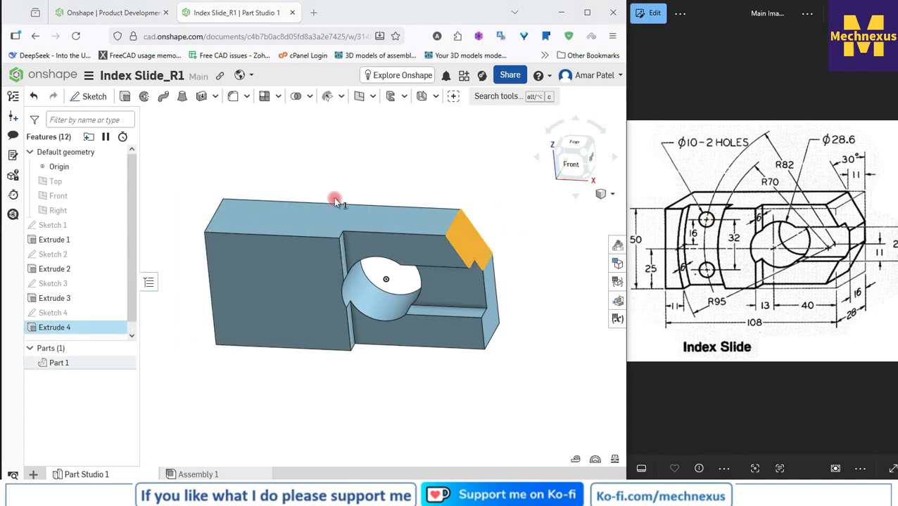
{"action": "left_click", "coordinate": [277, 97]}
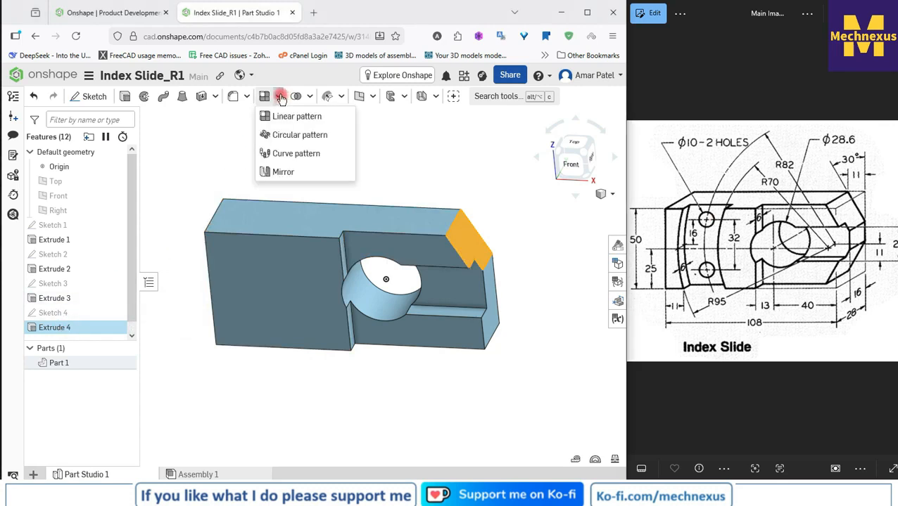
{"action": "left_click", "coordinate": [268, 173]}
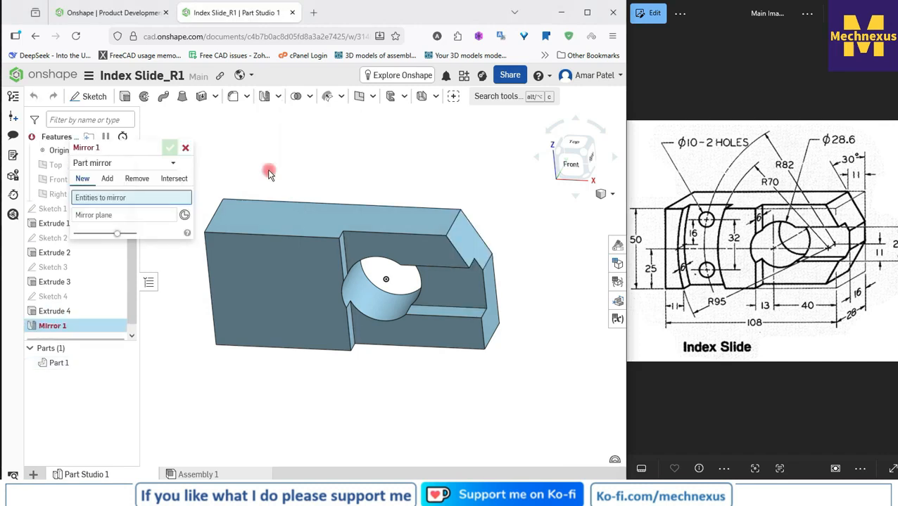
{"action": "left_click", "coordinate": [120, 164]}
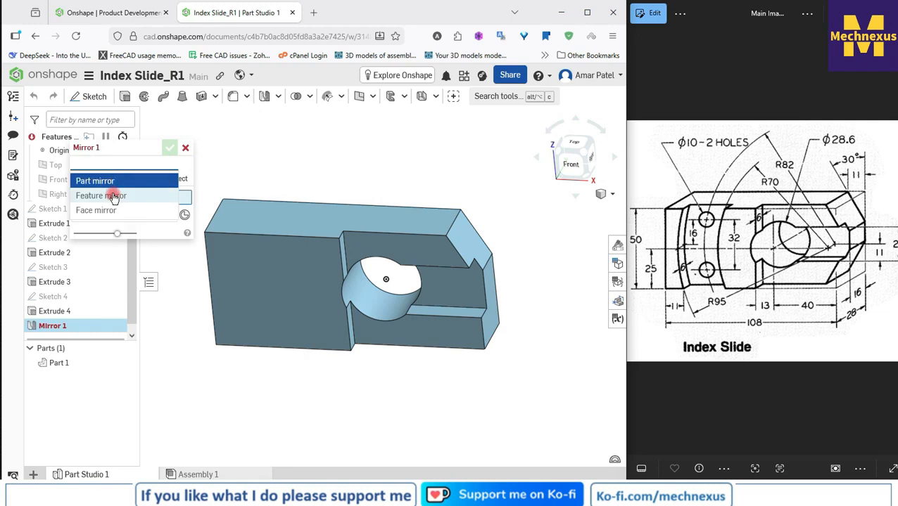
{"action": "left_click", "coordinate": [112, 195]}
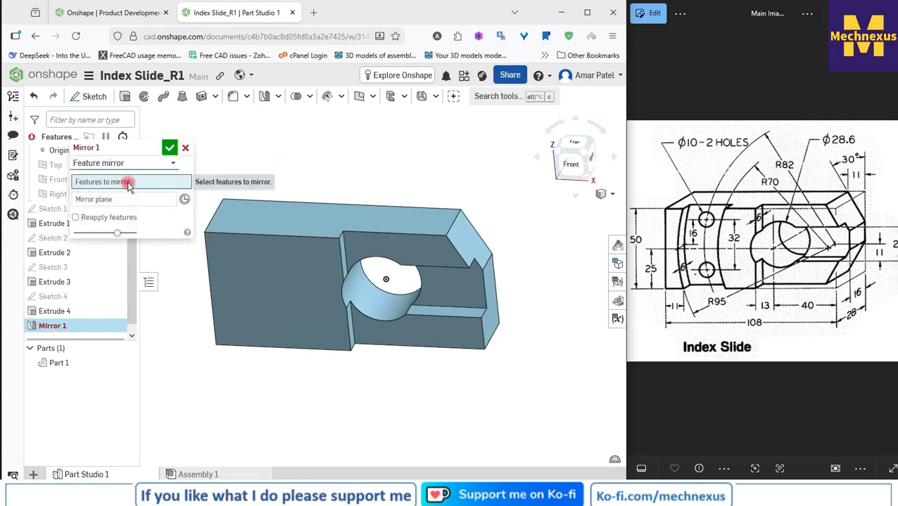
{"action": "left_click", "coordinate": [60, 314]}
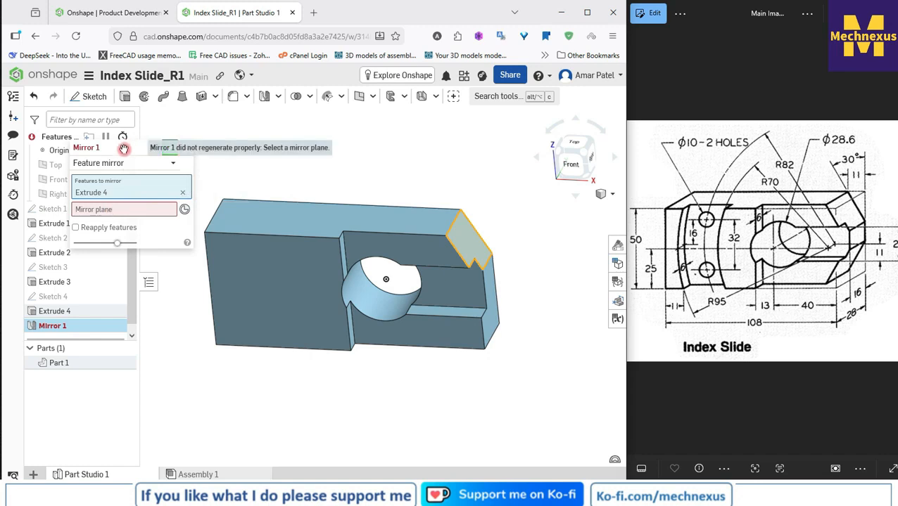
{"action": "left_click_drag", "start_coordinate": [134, 148], "coordinate": [335, 117]}
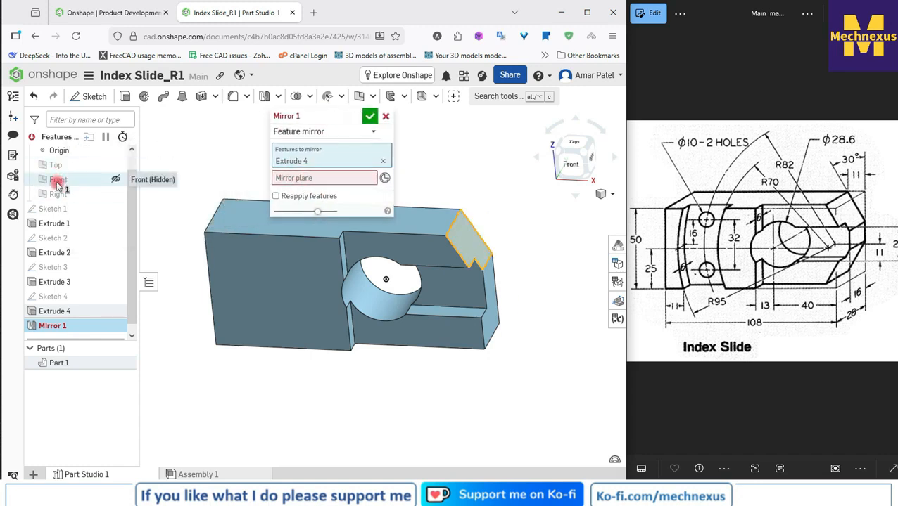
Step: Show the default planes and mirror the corner cut about the Top plane with Reapply features enabled
{"action": "left_click", "coordinate": [116, 179]}
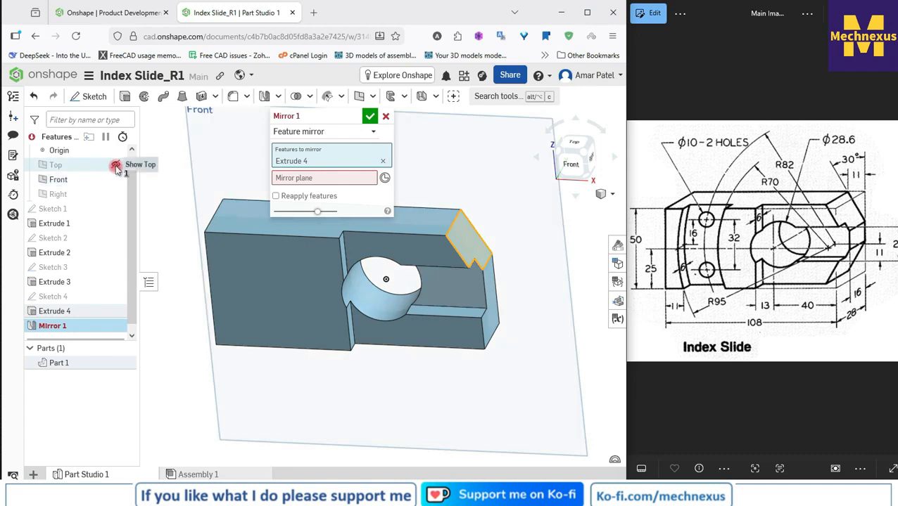
{"action": "left_click", "coordinate": [115, 165]}
{"action": "left_click", "coordinate": [115, 194]}
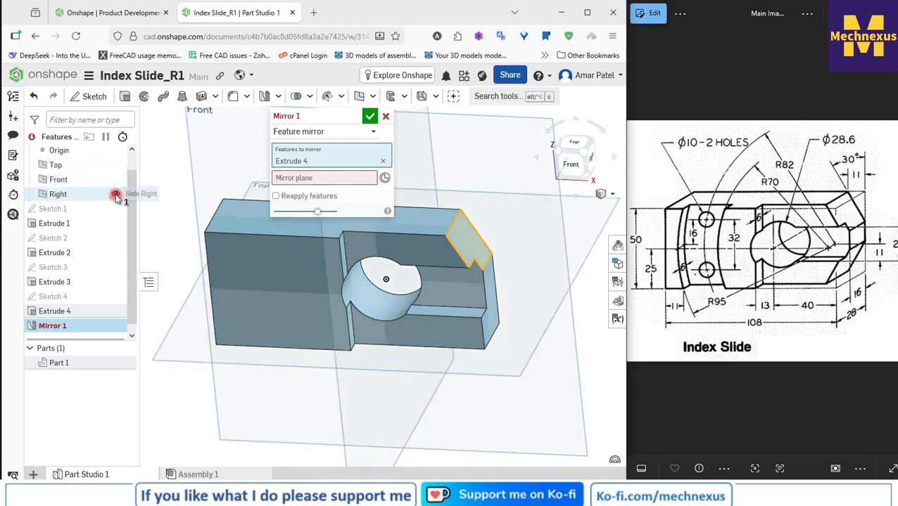
{"action": "left_click", "coordinate": [297, 180]}
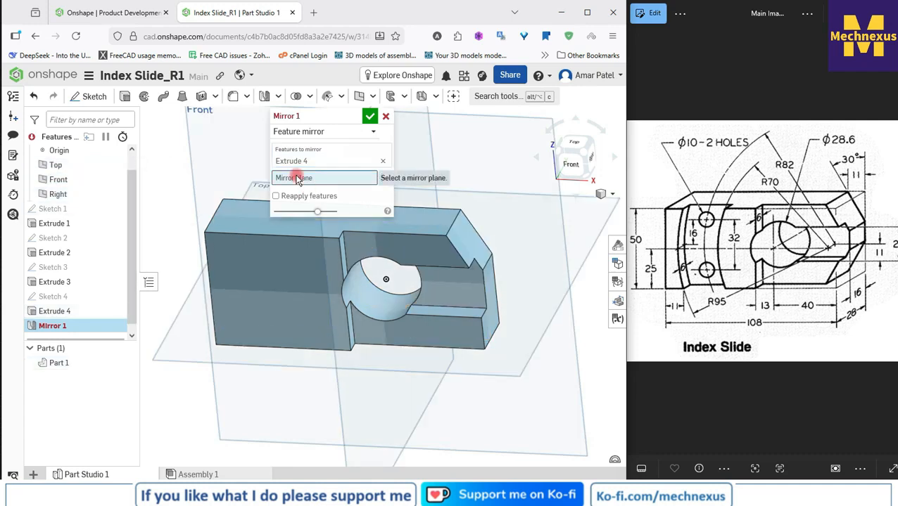
{"action": "left_click", "coordinate": [56, 166]}
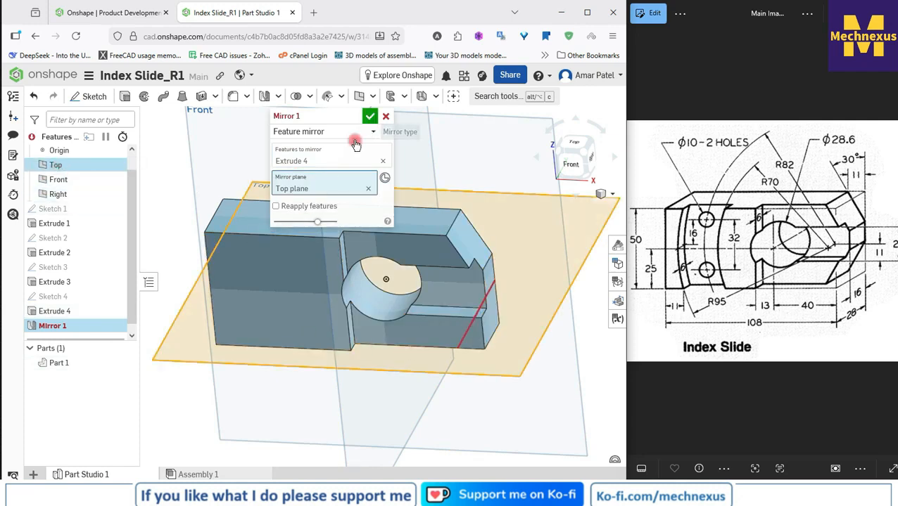
{"action": "scroll", "coordinate": [427, 310], "scroll_direction": "down", "scroll_amount": 3}
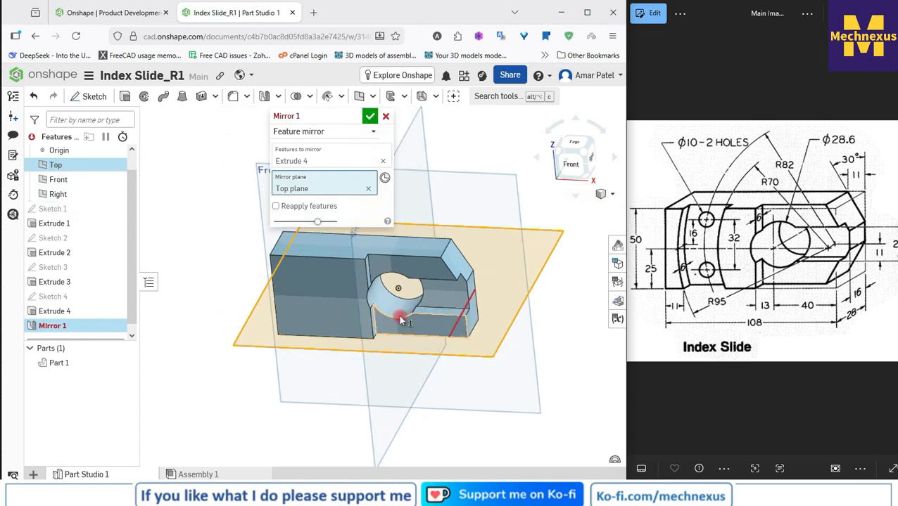
{"action": "left_click", "coordinate": [277, 206]}
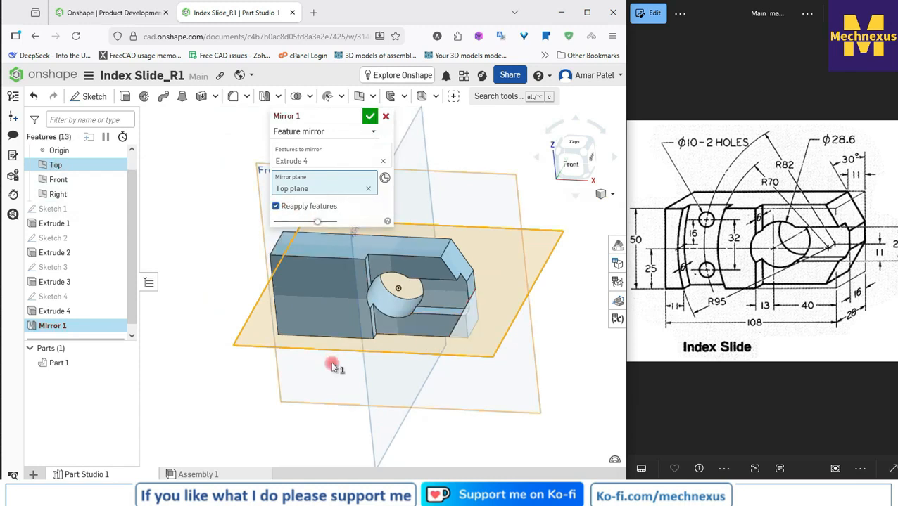
{"action": "mouse_move", "coordinate": [427, 395]}
{"action": "middle_mouse_down"}
{"action": "mouse_move", "coordinate": [415, 366]}
{"action": "mouse_move", "coordinate": [410, 387]}
{"action": "middle_mouse_up"}
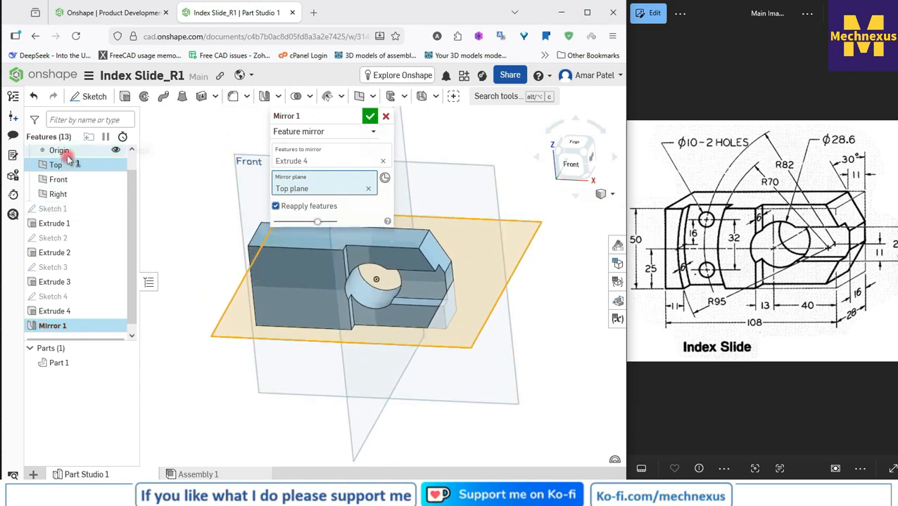
{"action": "left_click", "coordinate": [367, 116]}
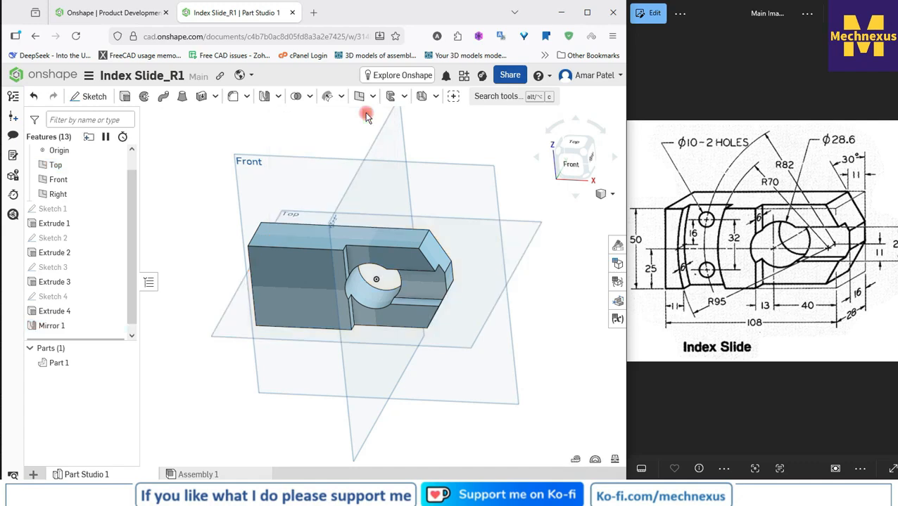
Step: Inspect the two chamfered corner faces and hide the Right, Front and Top planes
{"action": "right_click_drag", "start_coordinate": [401, 286], "coordinate": [420, 265]}
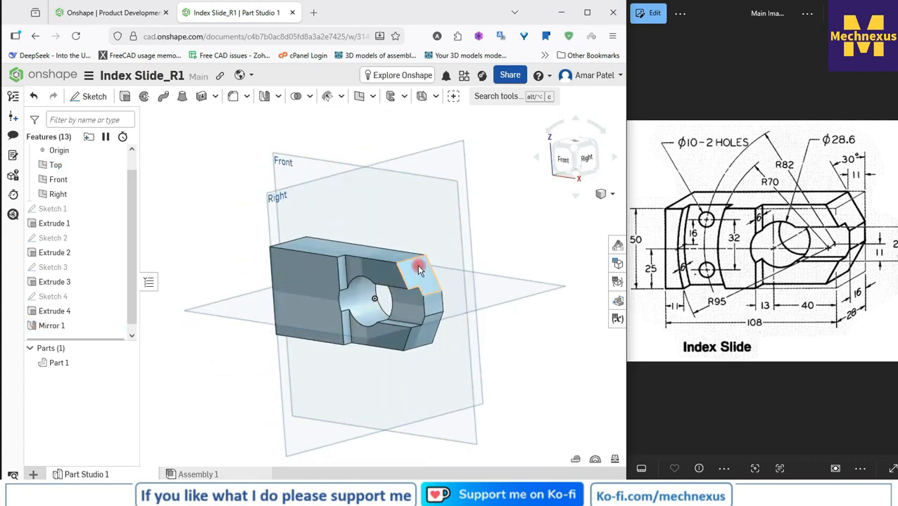
{"action": "left_click", "coordinate": [419, 270]}
{"action": "left_click", "coordinate": [428, 338]}
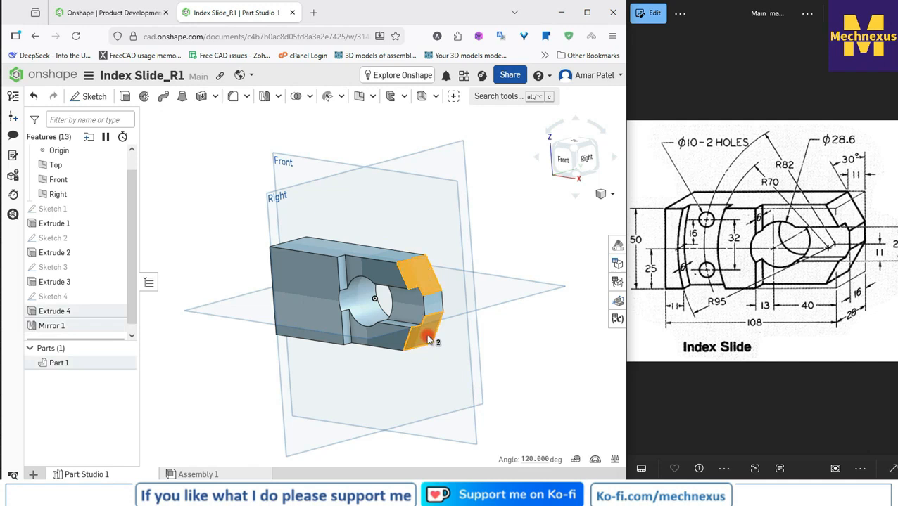
{"action": "left_click", "coordinate": [202, 227]}
{"action": "left_click", "coordinate": [114, 195]}
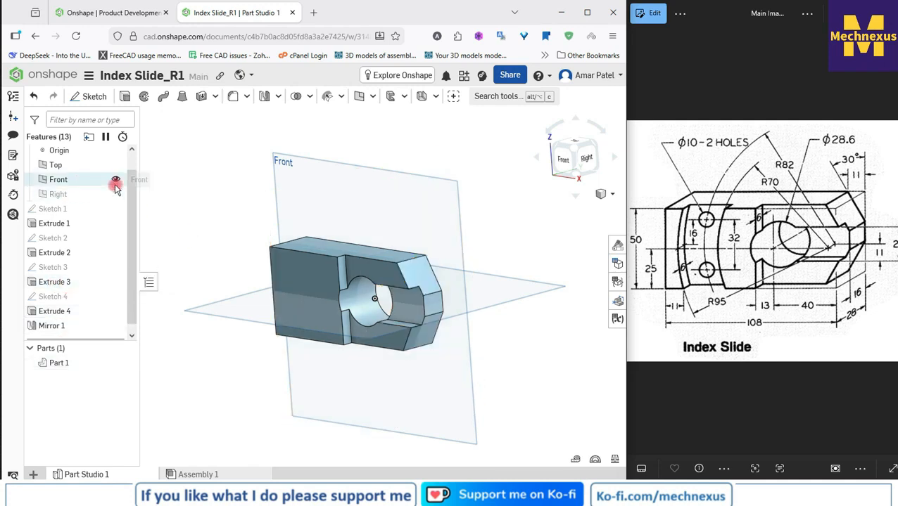
{"action": "left_click", "coordinate": [115, 180]}
{"action": "left_click", "coordinate": [114, 166]}
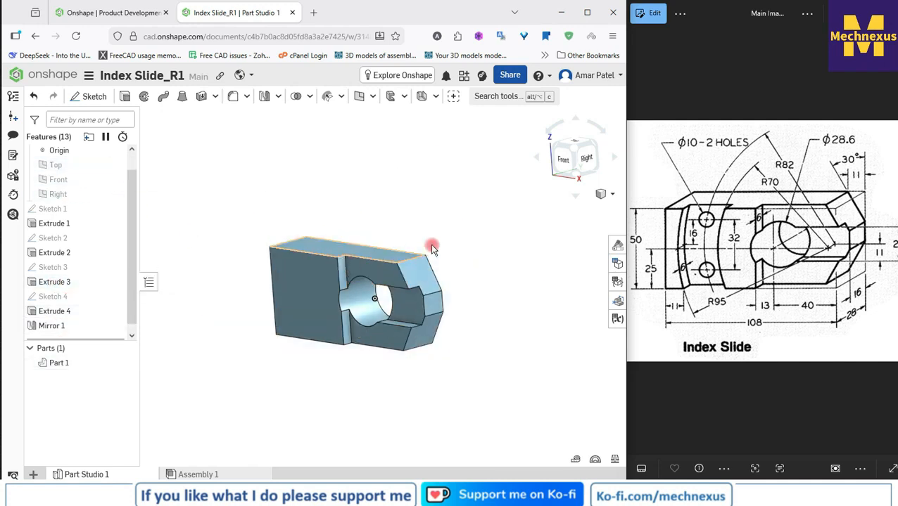
Step: Start a sketch on the block's raised front face and view it from the front
{"action": "left_click", "coordinate": [610, 194]}
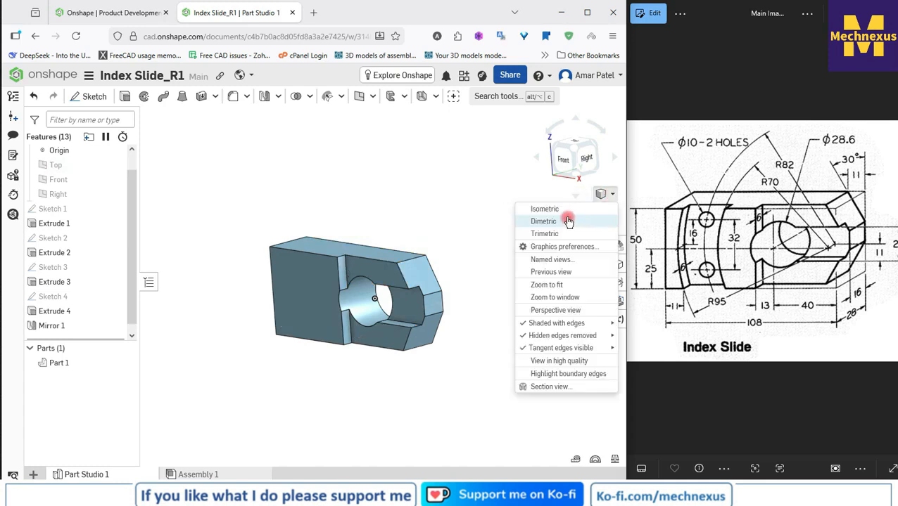
{"action": "left_click", "coordinate": [556, 150]}
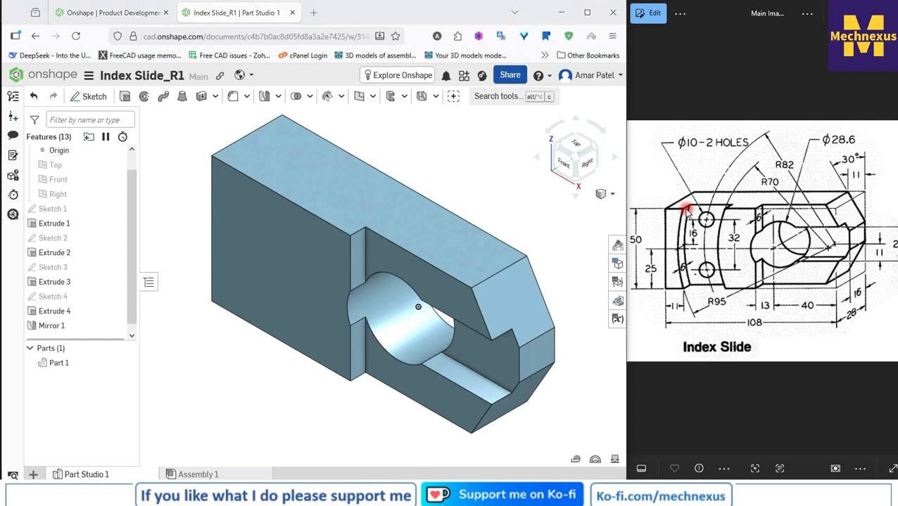
{"action": "left_click", "coordinate": [281, 231]}
{"action": "scroll", "coordinate": [304, 235], "scroll_direction": "down", "scroll_amount": 2}
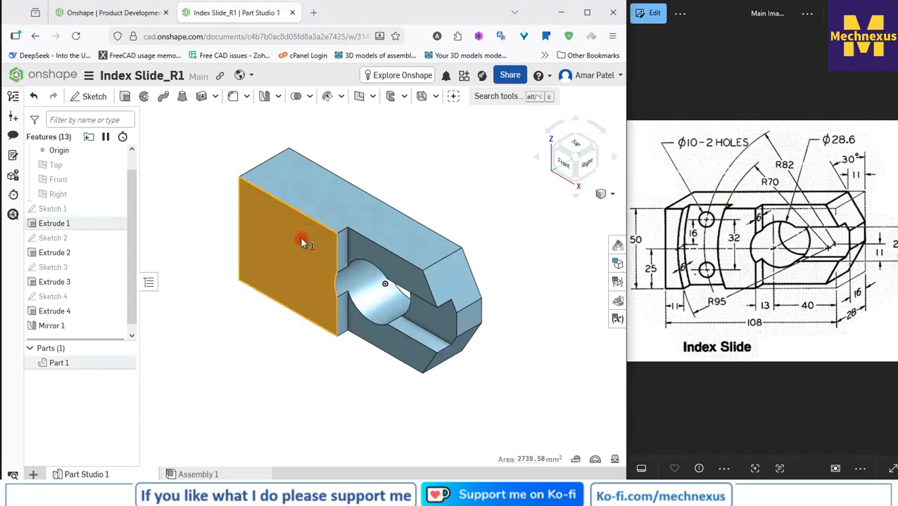
{"action": "left_click", "coordinate": [90, 96]}
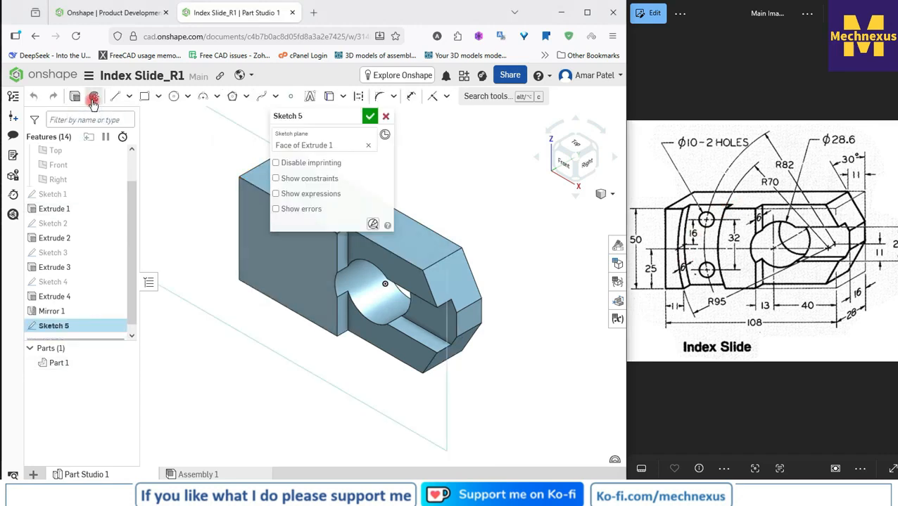
{"action": "left_click", "coordinate": [562, 166]}
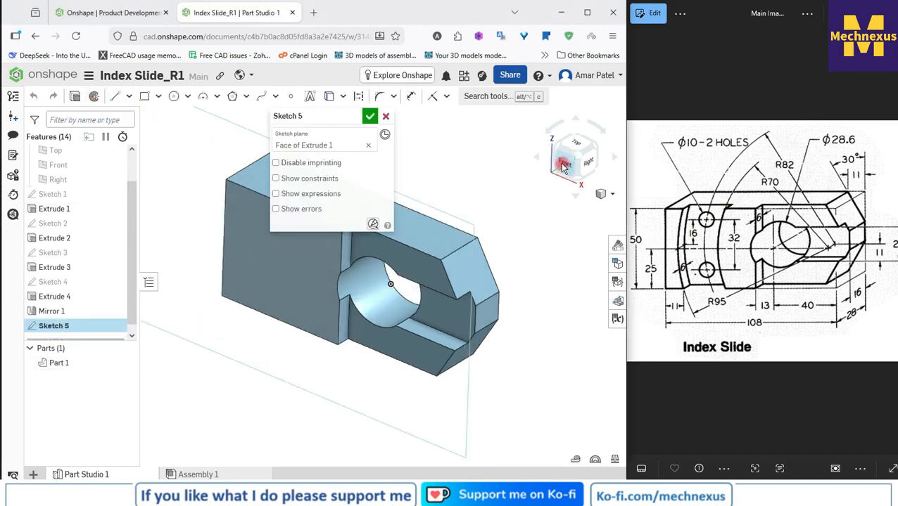
{"action": "mouse_move", "coordinate": [289, 116]}
{"action": "left_mouse_down"}
{"action": "mouse_move", "coordinate": [256, 171]}
{"action": "mouse_move", "coordinate": [28, 294]}
{"action": "mouse_move", "coordinate": [30, 311]}
{"action": "left_mouse_up"}
{"action": "scroll", "coordinate": [392, 230], "scroll_direction": "down", "scroll_amount": 2}
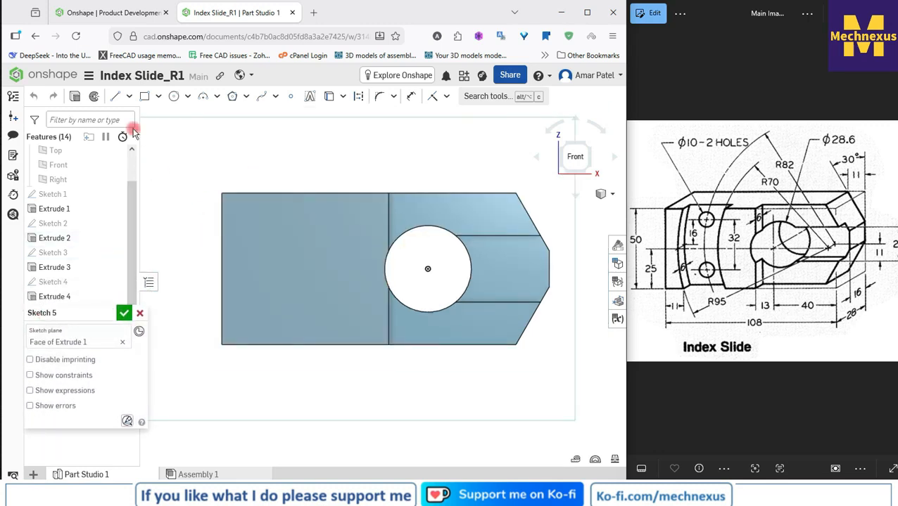
Step: Draw two left-bowing three-point arcs between the long edges of the raised face, with radii of about 52 and 54 mm
{"action": "left_click", "coordinate": [217, 96]}
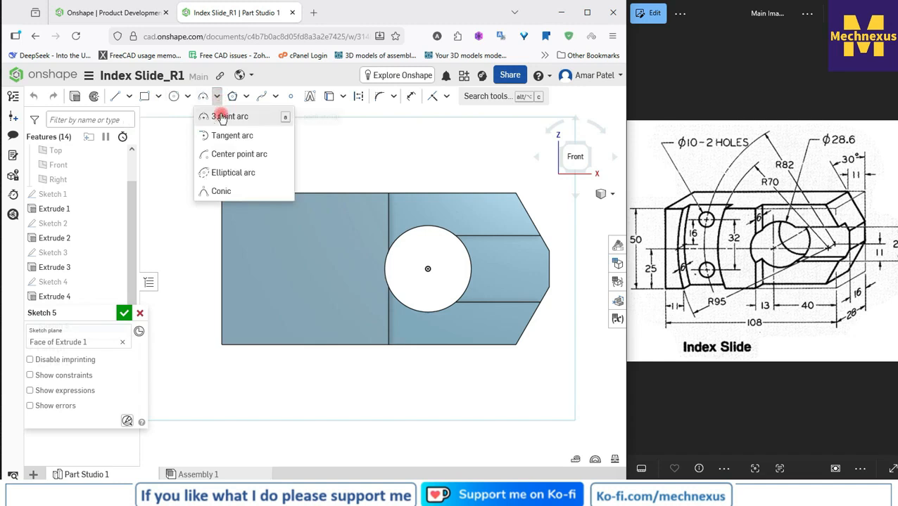
{"action": "left_click", "coordinate": [220, 117]}
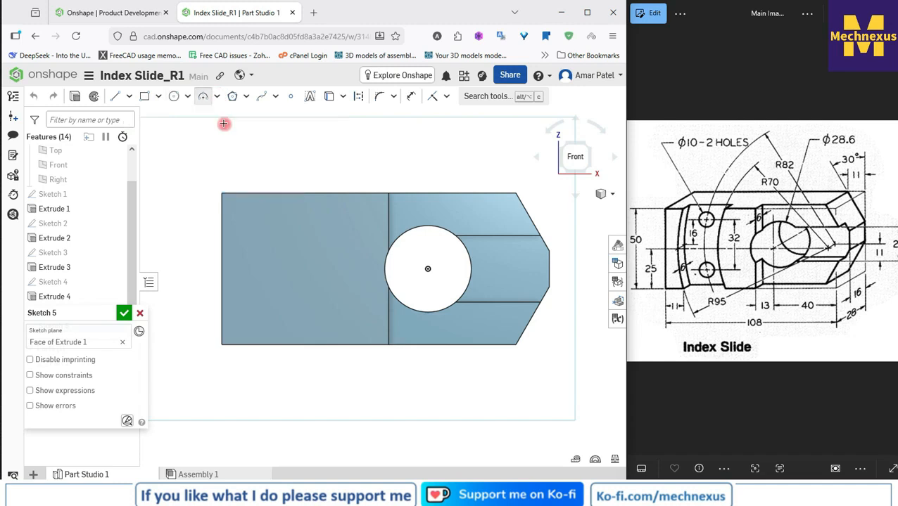
{"action": "left_click", "coordinate": [264, 195]}
{"action": "left_click", "coordinate": [263, 344]}
{"action": "left_click", "coordinate": [247, 291]}
{"action": "left_click", "coordinate": [333, 194]}
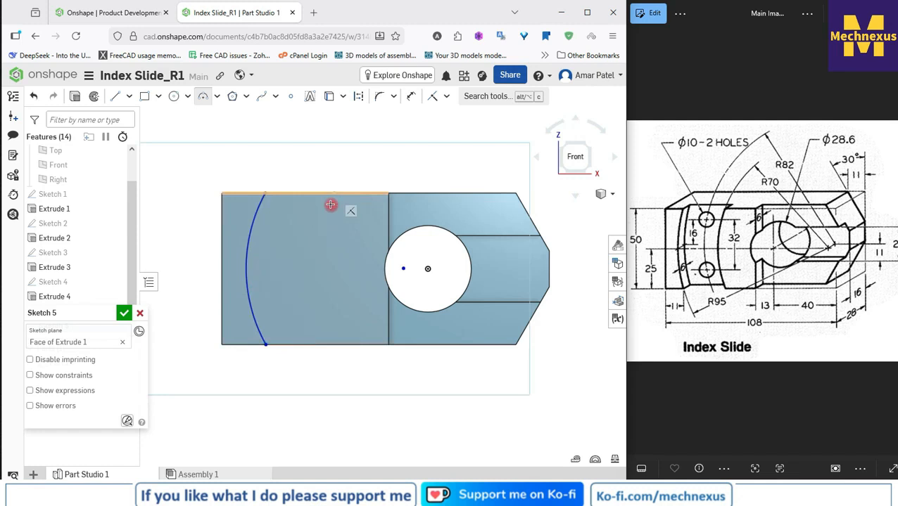
{"action": "left_click", "coordinate": [324, 330]}
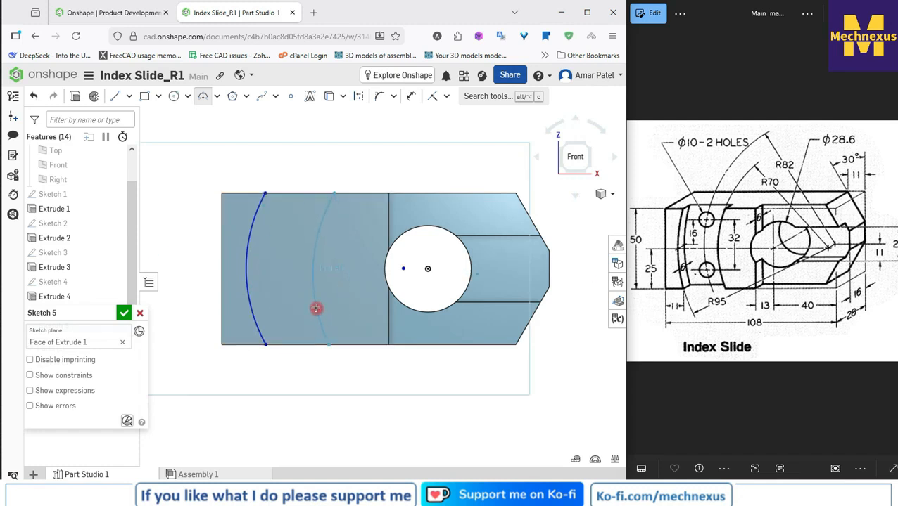
{"action": "left_click", "coordinate": [316, 307]}
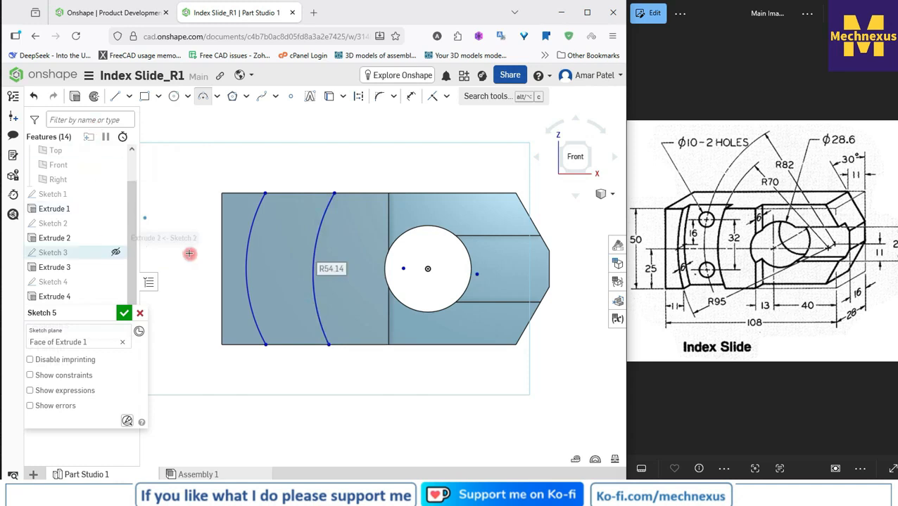
Step: Close the curved groove profile with straight lines joining the arc ends along both long edges of the face
{"action": "left_click", "coordinate": [116, 95]}
{"action": "left_click", "coordinate": [266, 192]}
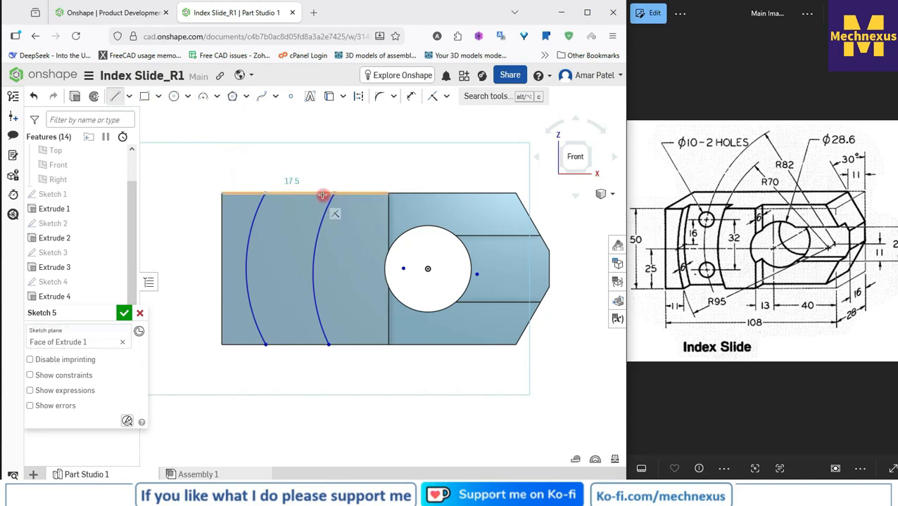
{"action": "scroll", "coordinate": [325, 166], "scroll_direction": "down", "scroll_amount": 1}
{"action": "scroll", "coordinate": [278, 313], "scroll_direction": "up", "scroll_amount": 2}
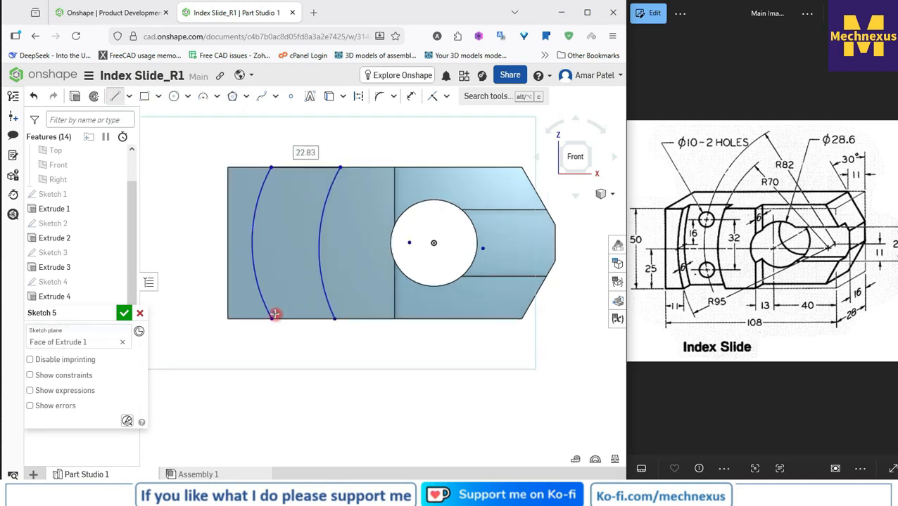
{"action": "left_click", "coordinate": [344, 321]}
{"action": "scroll", "coordinate": [315, 259], "scroll_direction": "down", "scroll_amount": 2}
Step: Dimension the groove arc nearer the large hole with a radius of 70 mm
{"action": "left_click", "coordinate": [412, 99]}
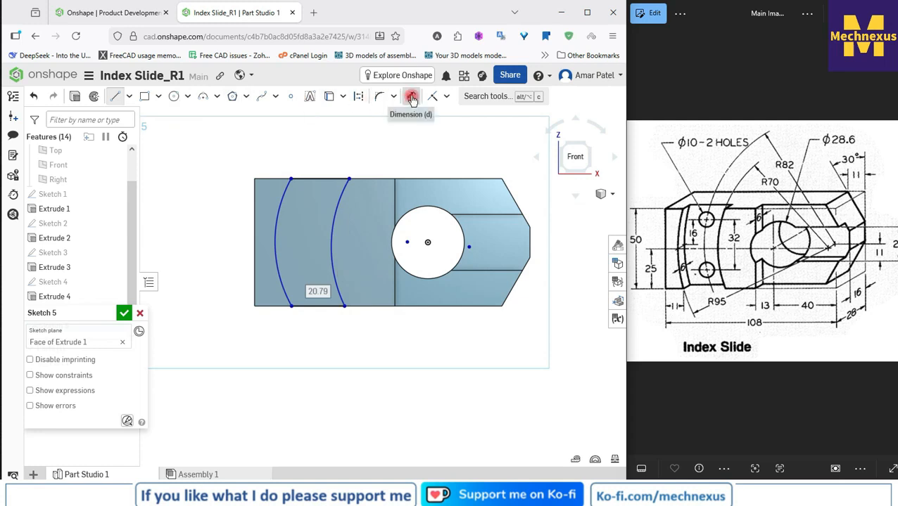
{"action": "left_click", "coordinate": [334, 223]}
{"action": "left_click", "coordinate": [361, 229]}
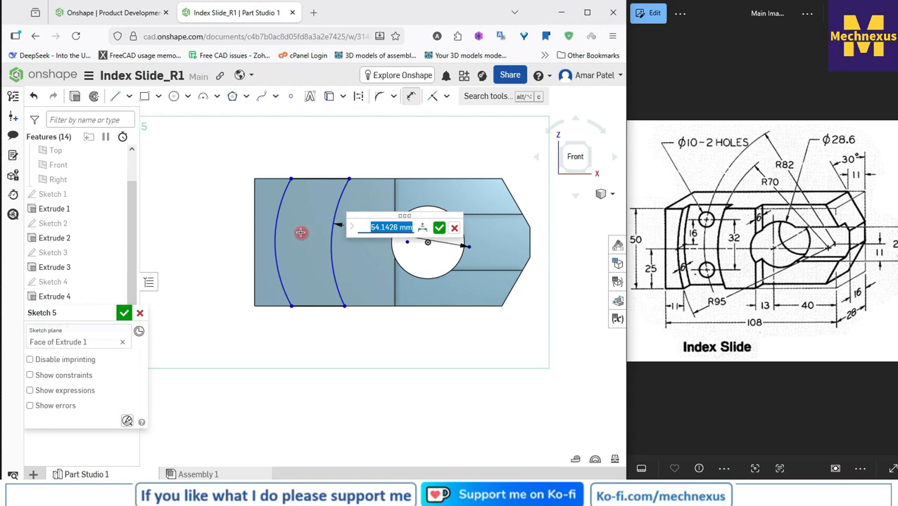
{"action": "type", "text": "70"}
{"action": "key", "text": "Return"}
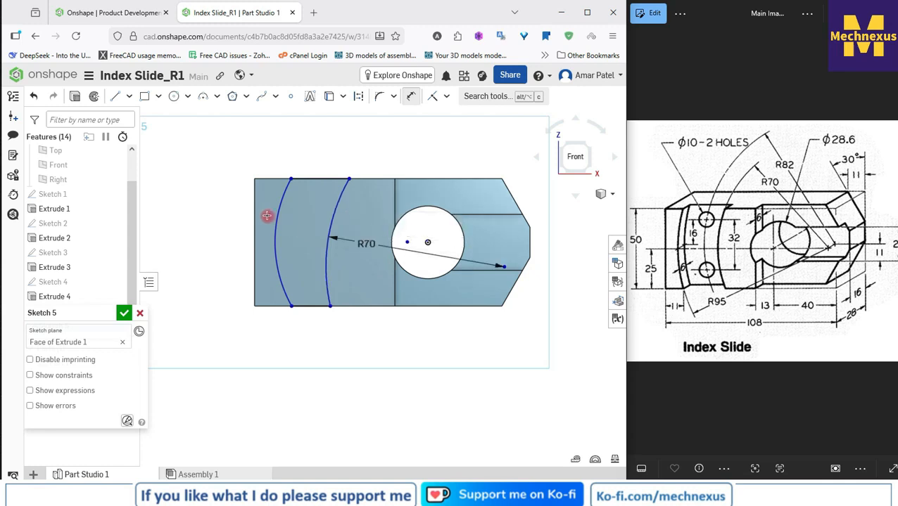
Step: Dimension the outer groove arc, farther from the large hole, with a radius of 95 mm
{"action": "left_click", "coordinate": [280, 208]}
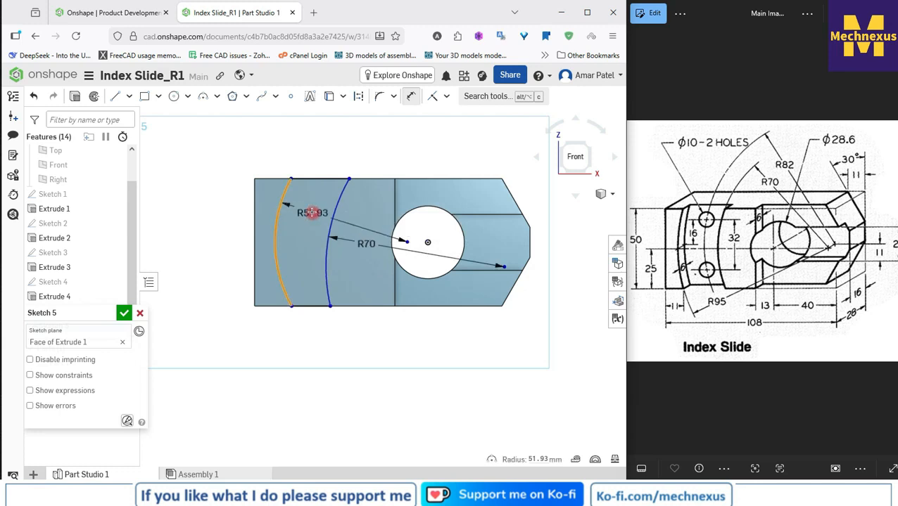
{"action": "left_click", "coordinate": [299, 210]}
{"action": "type", "text": "9"}
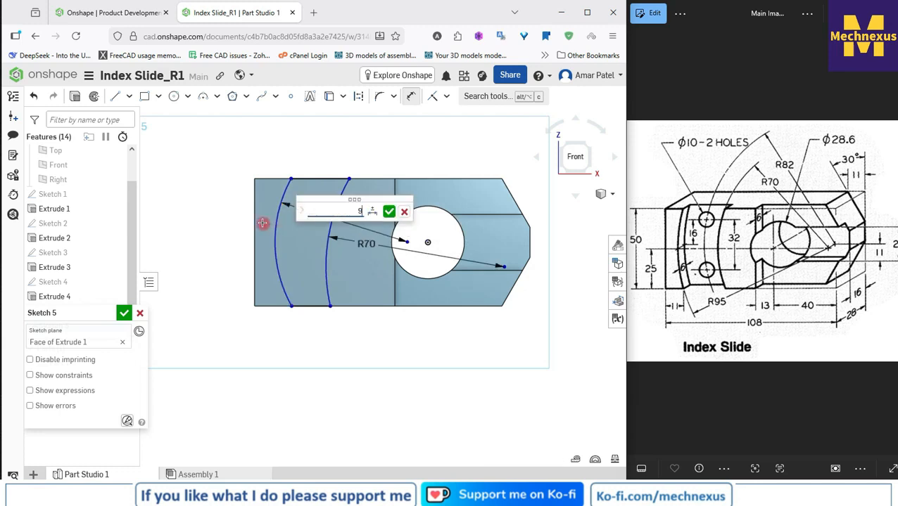
{"action": "type", "text": "5"}
{"action": "key", "text": "Return"}
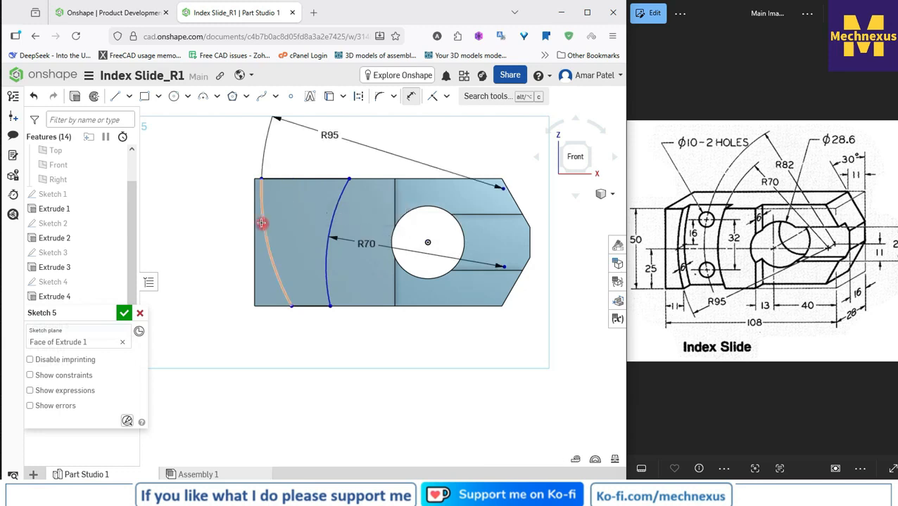
{"action": "right_click", "coordinate": [423, 139]}
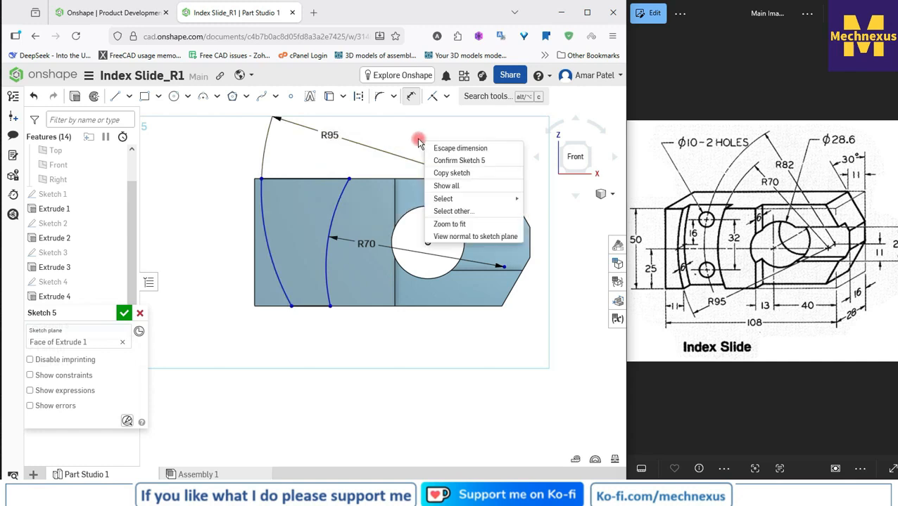
{"action": "left_click", "coordinate": [458, 149]}
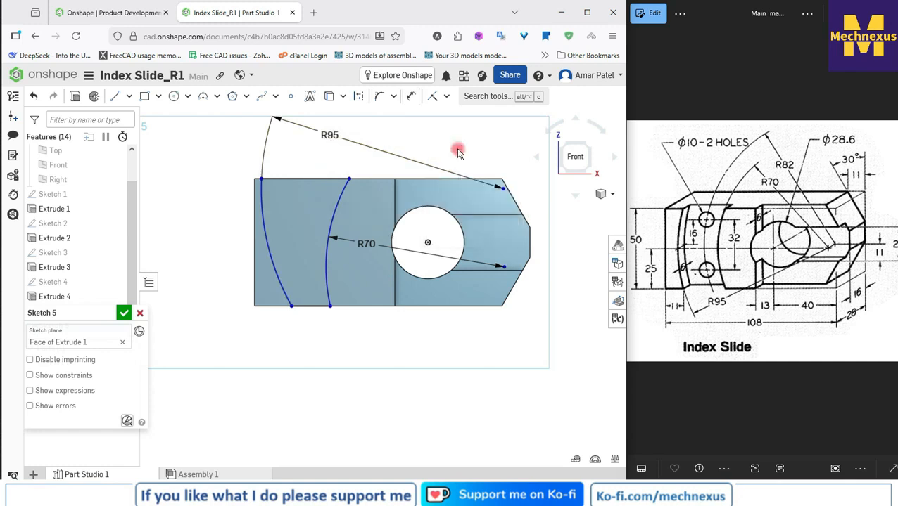
Step: Constrain the centre of the R70 arc horizontal with the origin
{"action": "key", "text": "d"}
{"action": "left_click", "coordinate": [505, 268]}
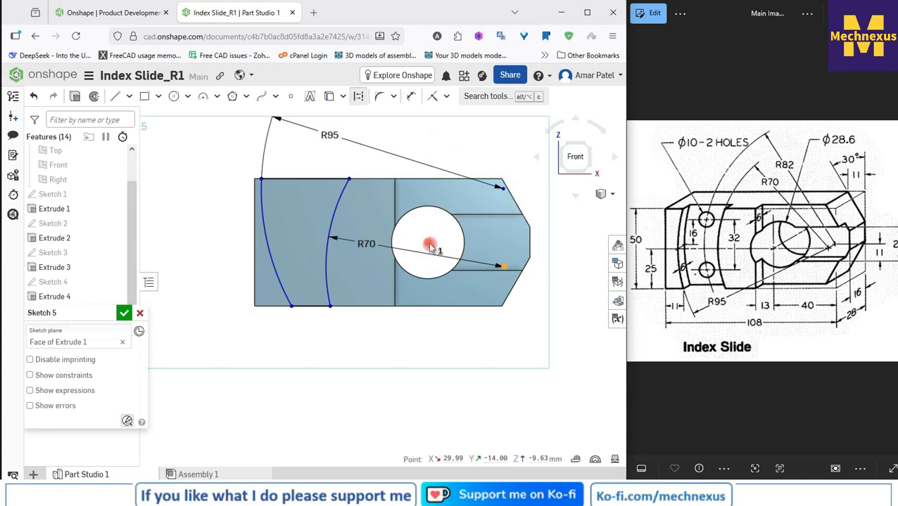
{"action": "right_click", "coordinate": [429, 244]}
{"action": "left_click", "coordinate": [335, 350]}
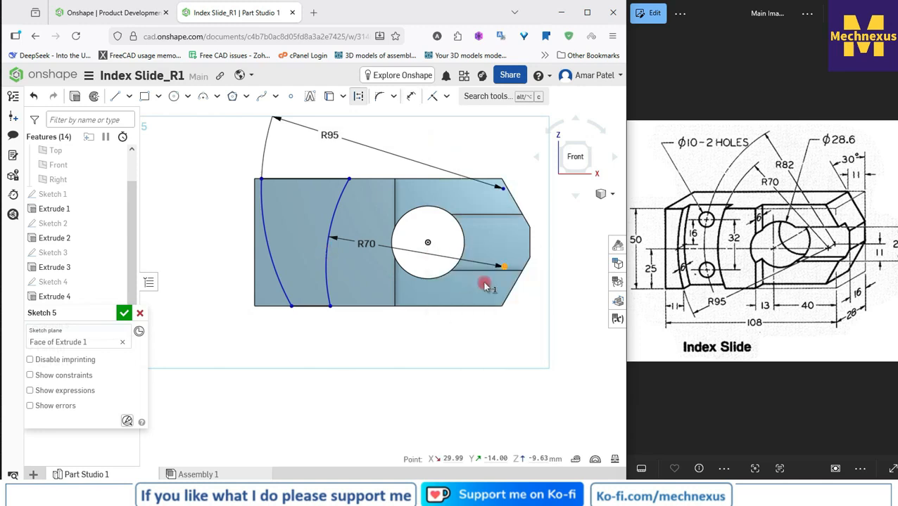
{"action": "left_click", "coordinate": [427, 243]}
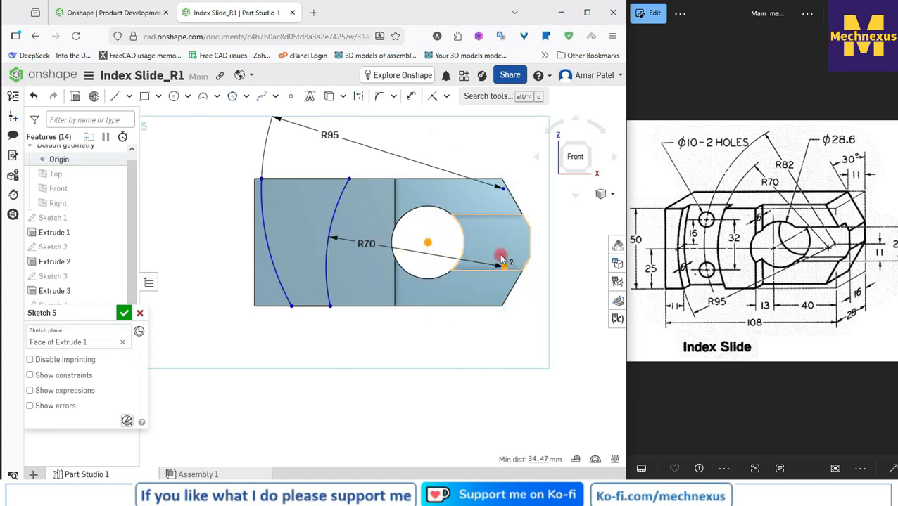
{"action": "left_click", "coordinate": [444, 97]}
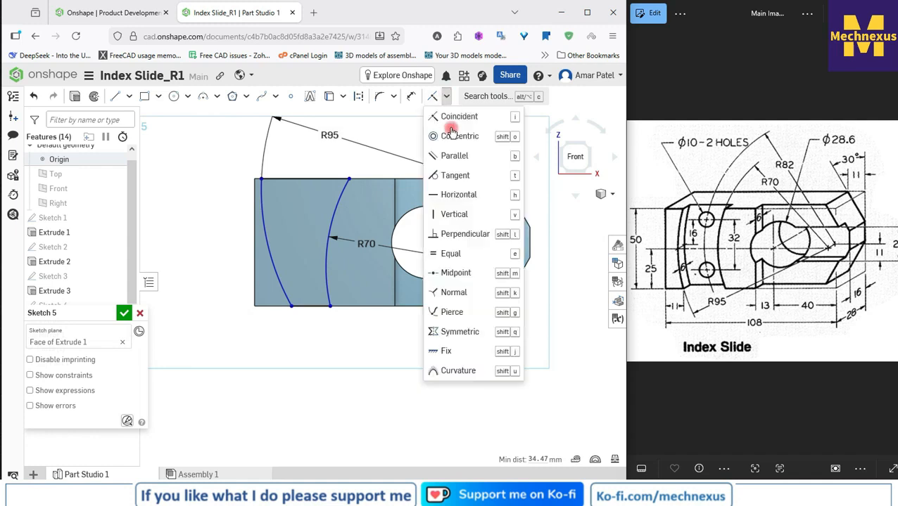
{"action": "left_click", "coordinate": [445, 196]}
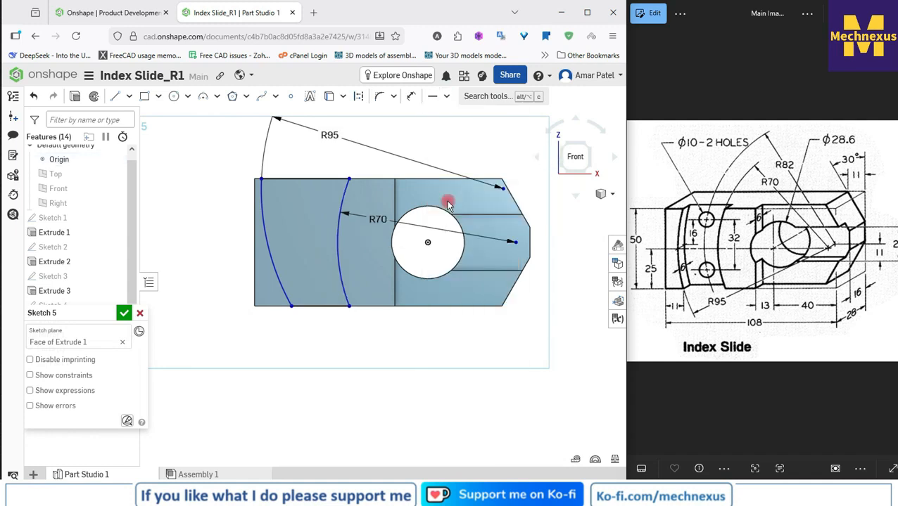
Step: Make the R95 and R70 arc centres coincident and move the shared centre slightly inside the block's short end edge
{"action": "left_click", "coordinate": [500, 188]}
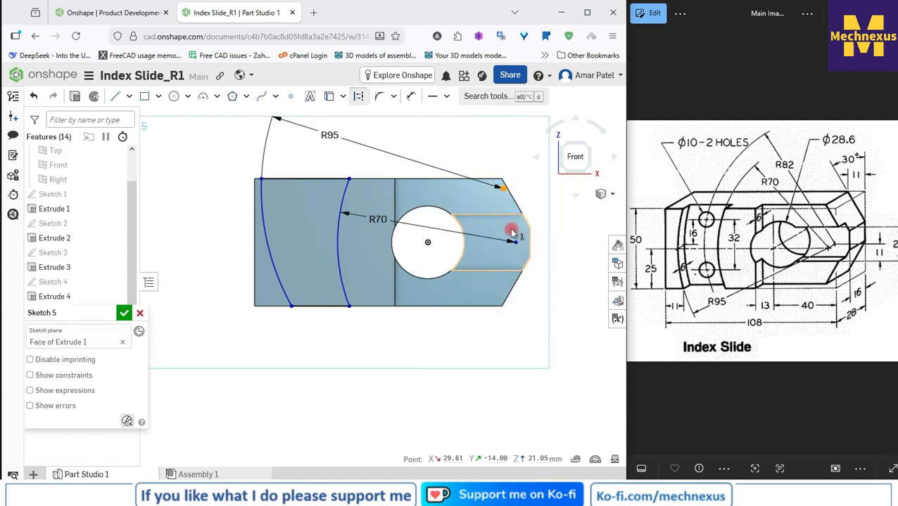
{"action": "left_click", "coordinate": [514, 242]}
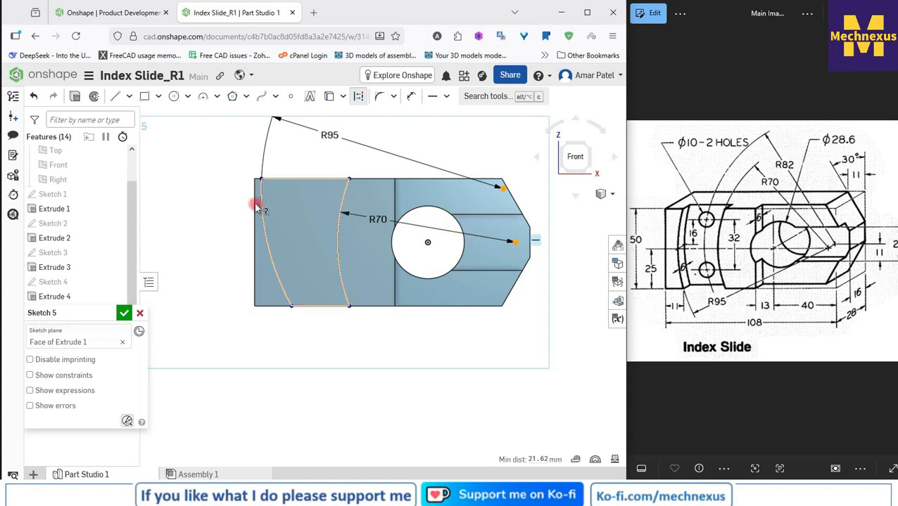
{"action": "left_click", "coordinate": [446, 97]}
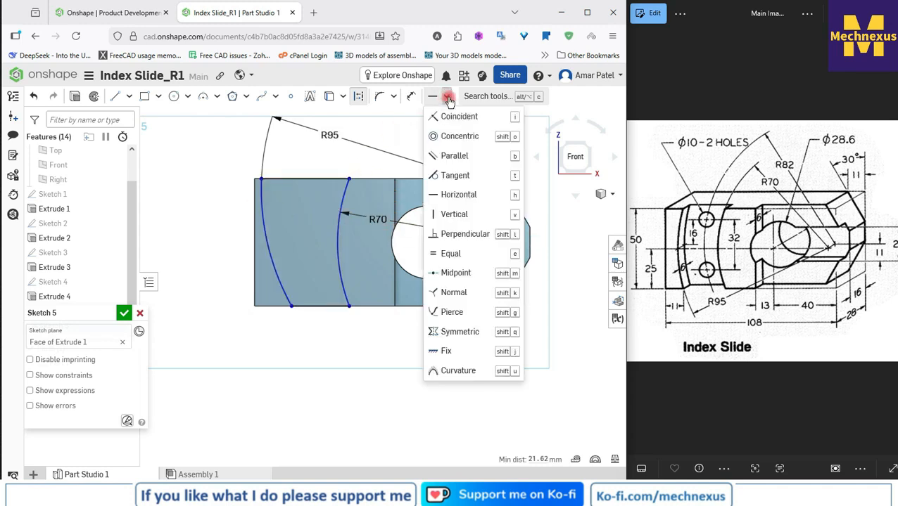
{"action": "left_click", "coordinate": [440, 113]}
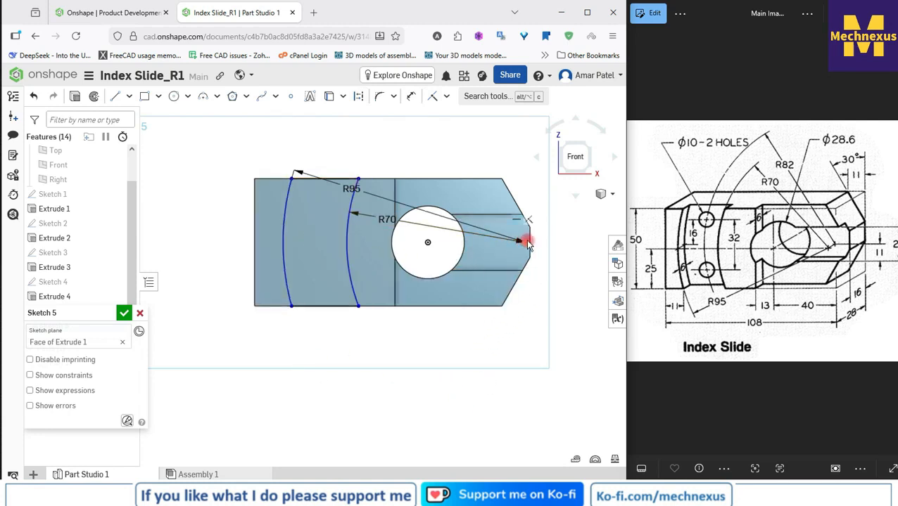
{"action": "mouse_move", "coordinate": [527, 242]}
{"action": "left_mouse_down"}
{"action": "mouse_move", "coordinate": [487, 240]}
{"action": "mouse_move", "coordinate": [529, 243]}
{"action": "mouse_move", "coordinate": [515, 243]}
{"action": "left_mouse_up"}
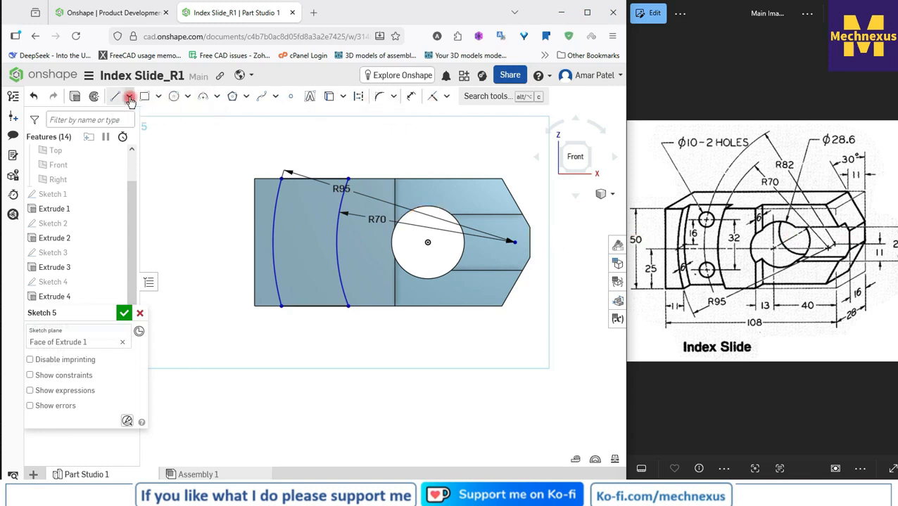
Step: Project the short vertical edge at the block's pointed end into the sketch and convert it to construction geometry
{"action": "left_click", "coordinate": [329, 97]}
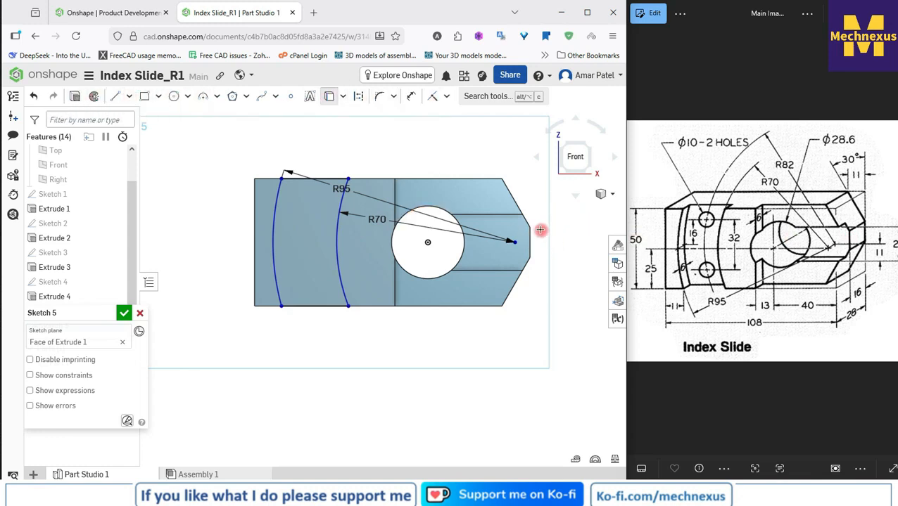
{"action": "left_click", "coordinate": [530, 238]}
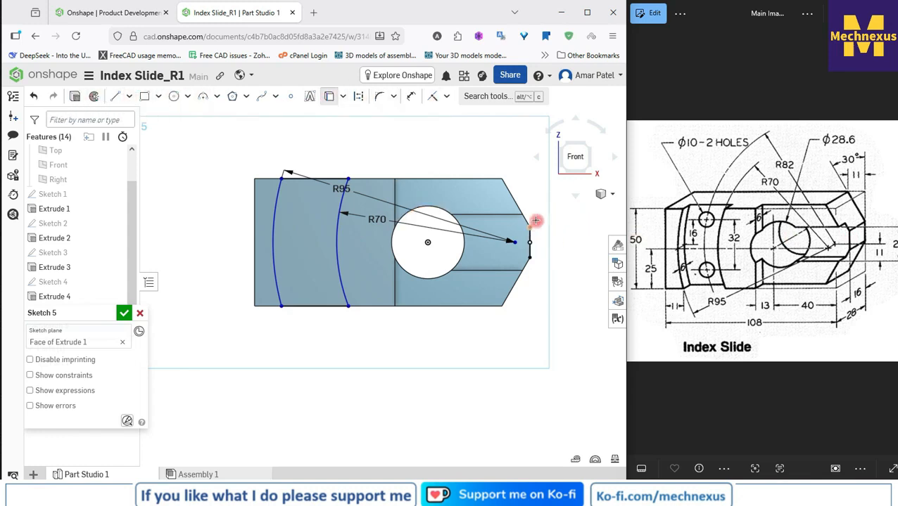
{"action": "right_click", "coordinate": [518, 184]}
{"action": "left_click", "coordinate": [539, 194]}
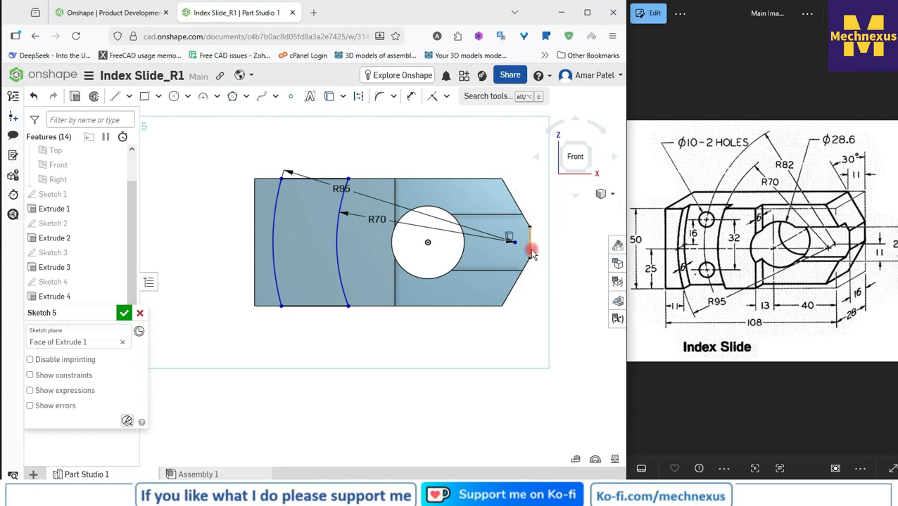
{"action": "left_click", "coordinate": [531, 254]}
{"action": "left_click", "coordinate": [361, 98]}
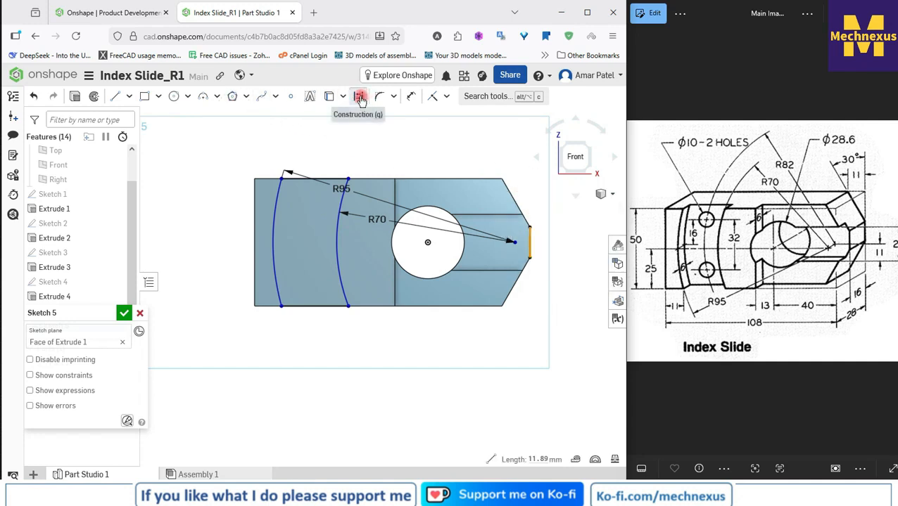
Step: Make the arcs' shared centre coincident with the projected end edge, and place the R95 and R70 dimensions above the block
{"action": "left_click", "coordinate": [516, 243]}
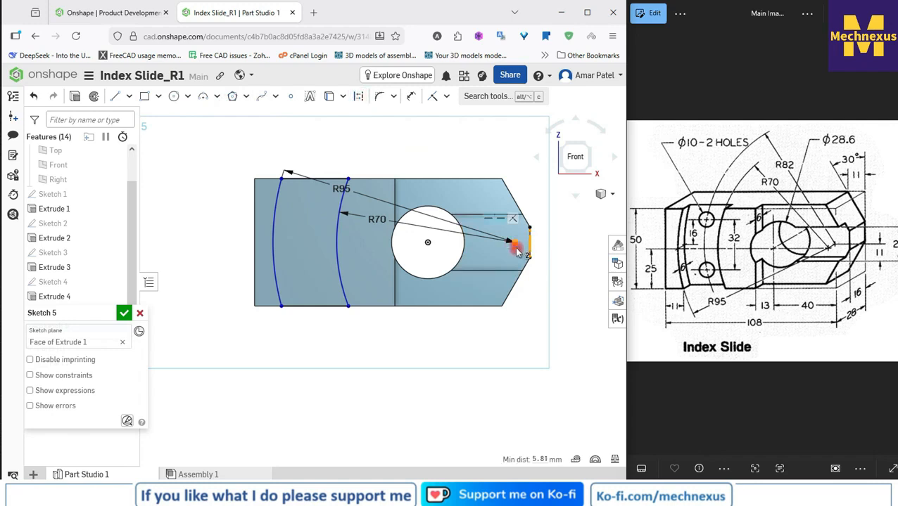
{"action": "left_click", "coordinate": [433, 96]}
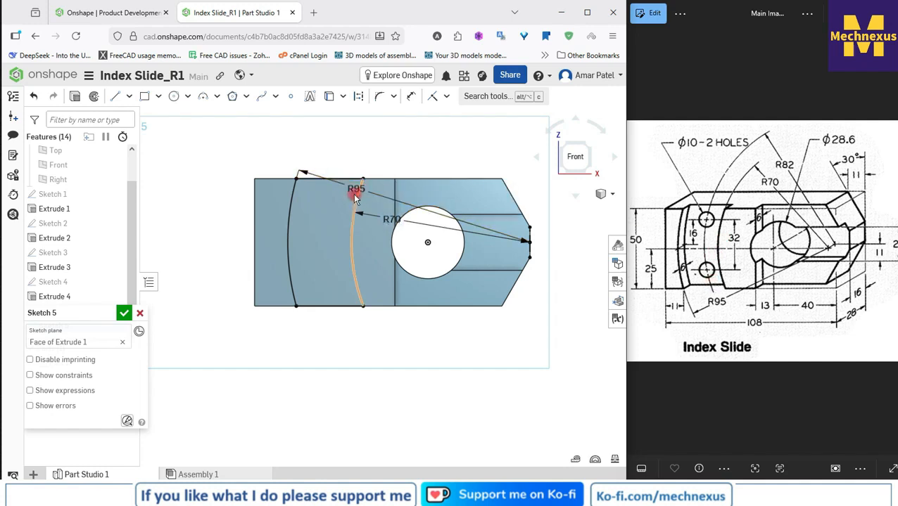
{"action": "left_click_drag", "start_coordinate": [355, 199], "coordinate": [378, 143]}
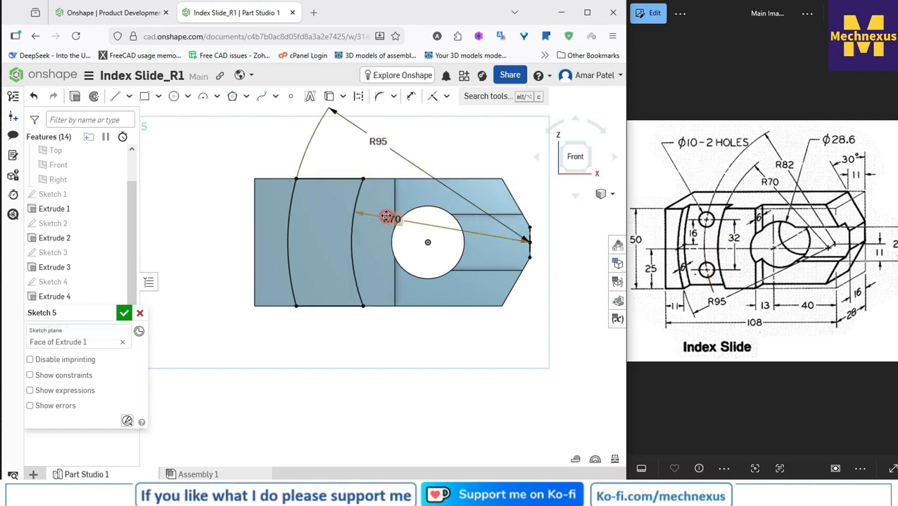
{"action": "left_click_drag", "start_coordinate": [386, 216], "coordinate": [437, 156]}
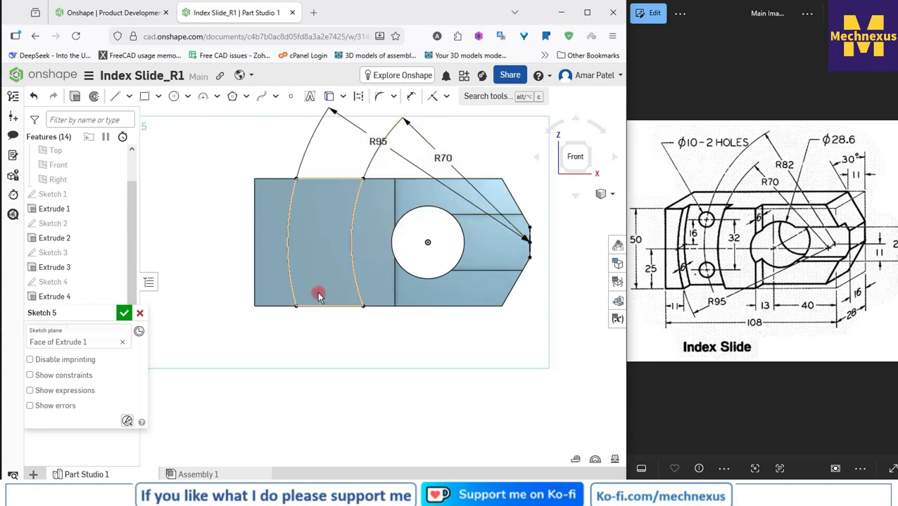
{"action": "scroll", "coordinate": [318, 295], "scroll_direction": "down", "scroll_amount": 2}
{"action": "scroll", "coordinate": [387, 195], "scroll_direction": "up", "scroll_amount": 2}
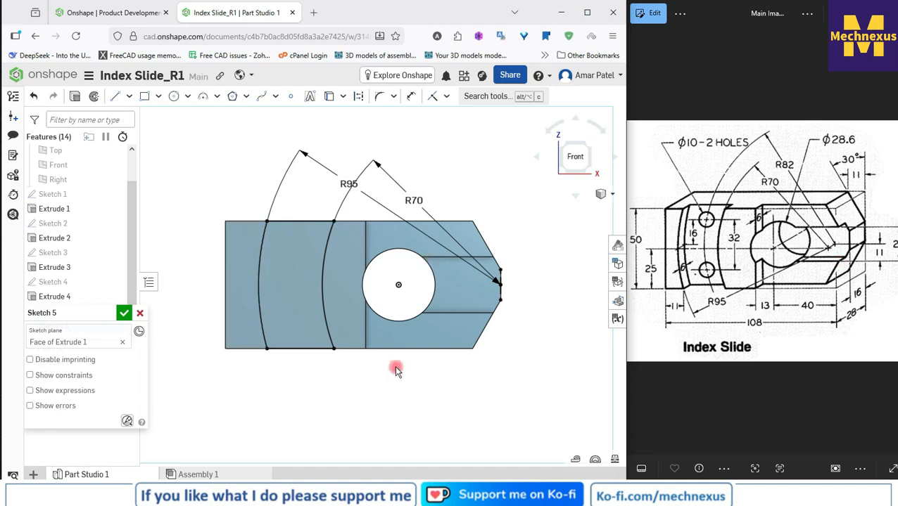
{"action": "scroll", "coordinate": [438, 338], "scroll_direction": "up", "scroll_amount": 2}
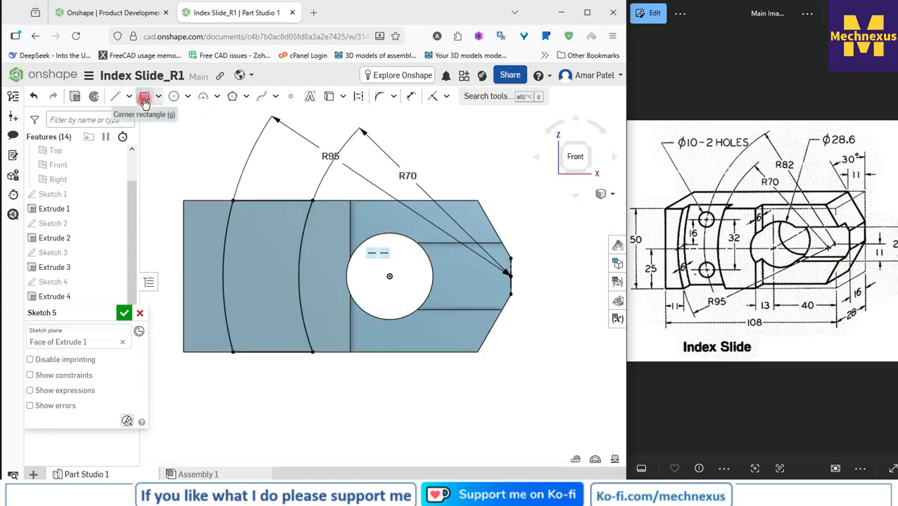
Step: Draw a vertical line across the block between the round hole and its pointed end
{"action": "left_click", "coordinate": [114, 96]}
{"action": "left_click", "coordinate": [464, 183]}
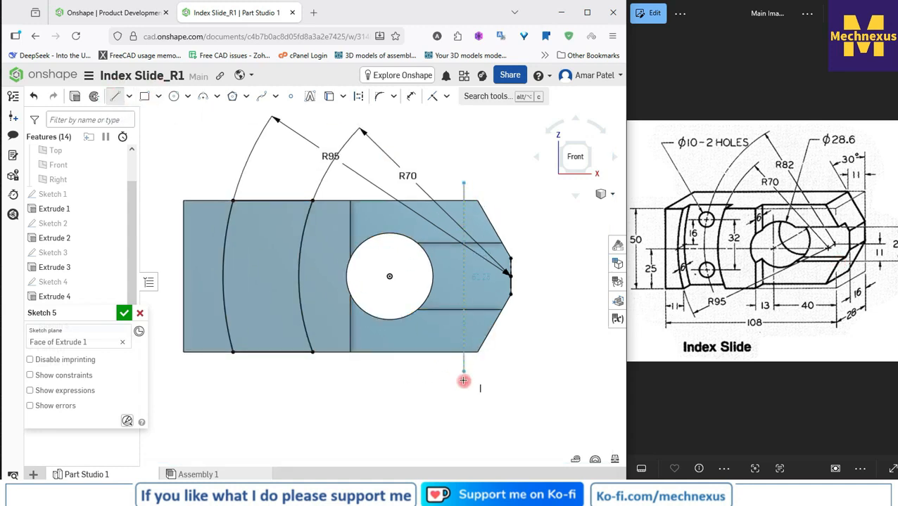
{"action": "left_click", "coordinate": [462, 380]}
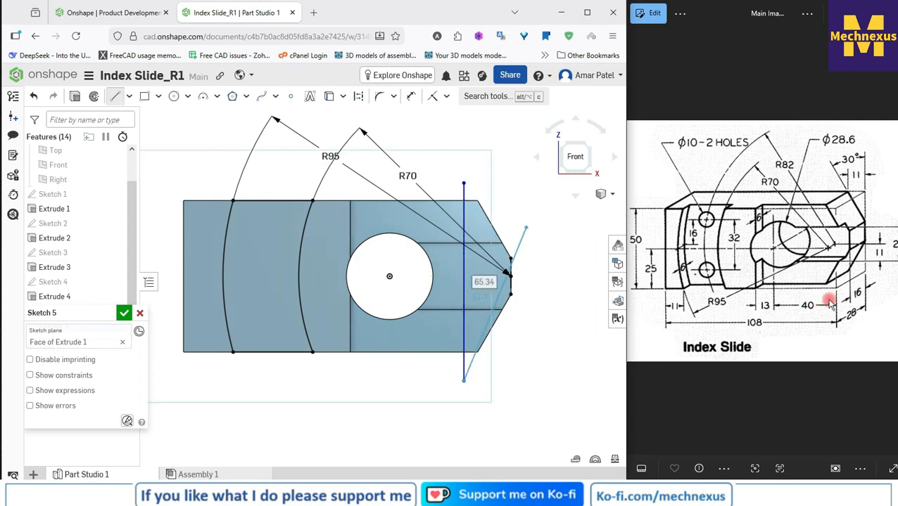
{"action": "right_click", "coordinate": [507, 194]}
{"action": "left_click", "coordinate": [531, 202]}
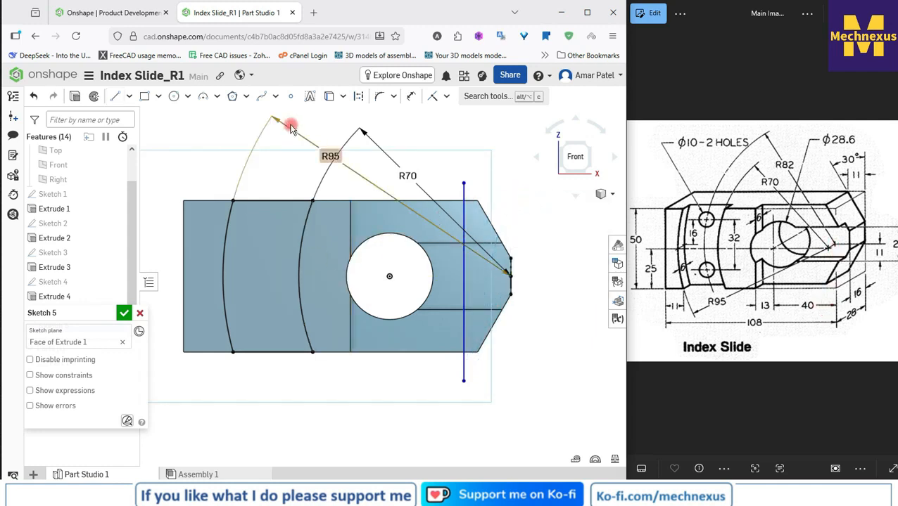
Step: Dimension the vertical line 40 mm from the round hole's centre as a position check, and delete the line
{"action": "left_click", "coordinate": [413, 99]}
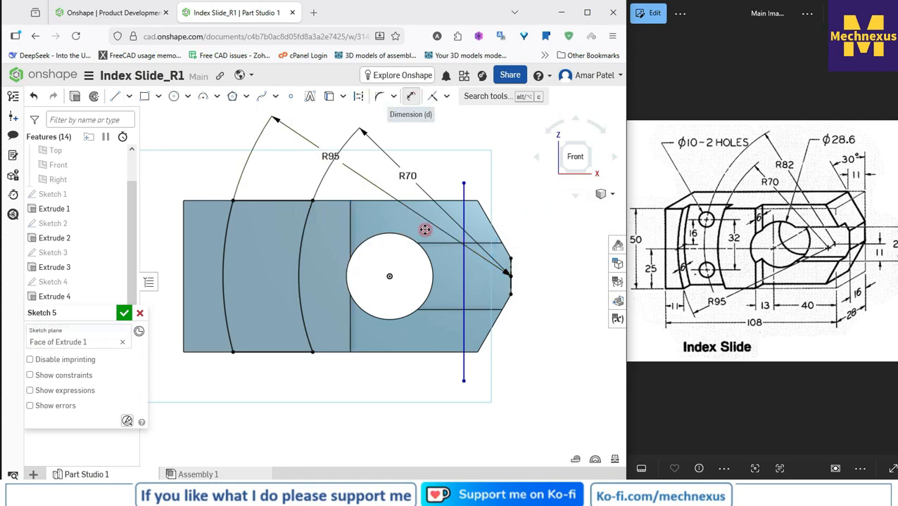
{"action": "left_click", "coordinate": [391, 275]}
{"action": "left_click", "coordinate": [463, 273]}
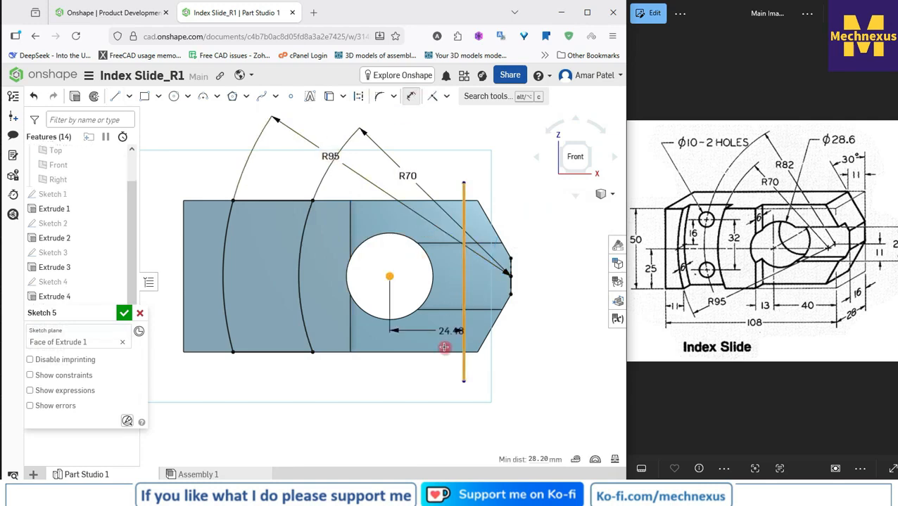
{"action": "left_click", "coordinate": [430, 387]}
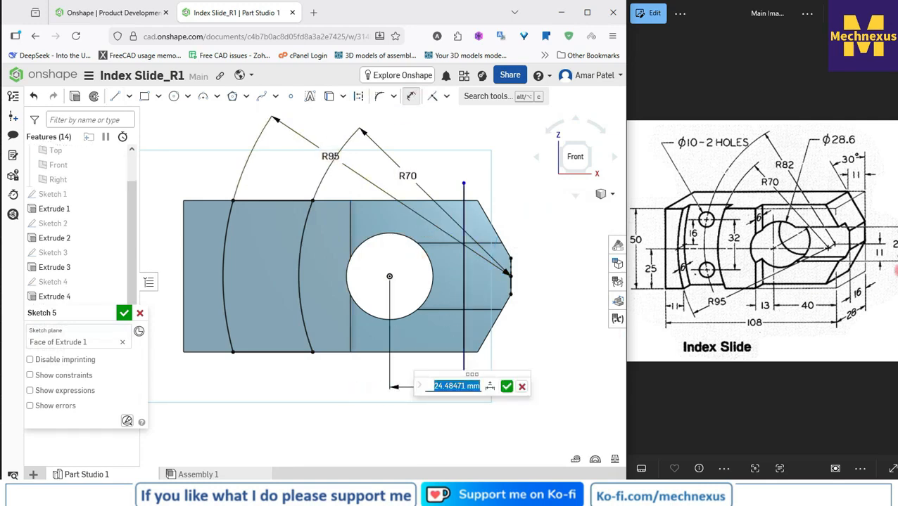
{"action": "type", "text": "40"}
{"action": "key", "text": "Return"}
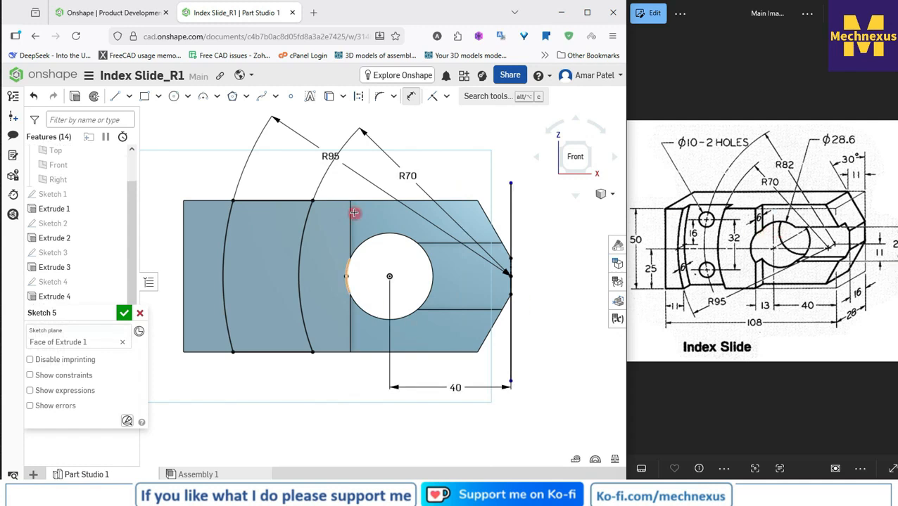
{"action": "right_click", "coordinate": [547, 316]}
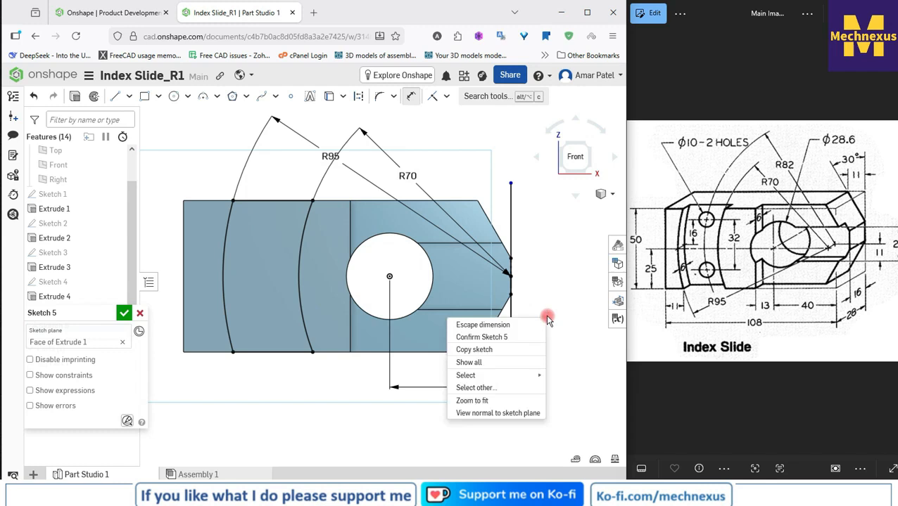
{"action": "left_click", "coordinate": [500, 315]}
{"action": "left_click", "coordinate": [511, 343]}
{"action": "key", "text": "Delete"}
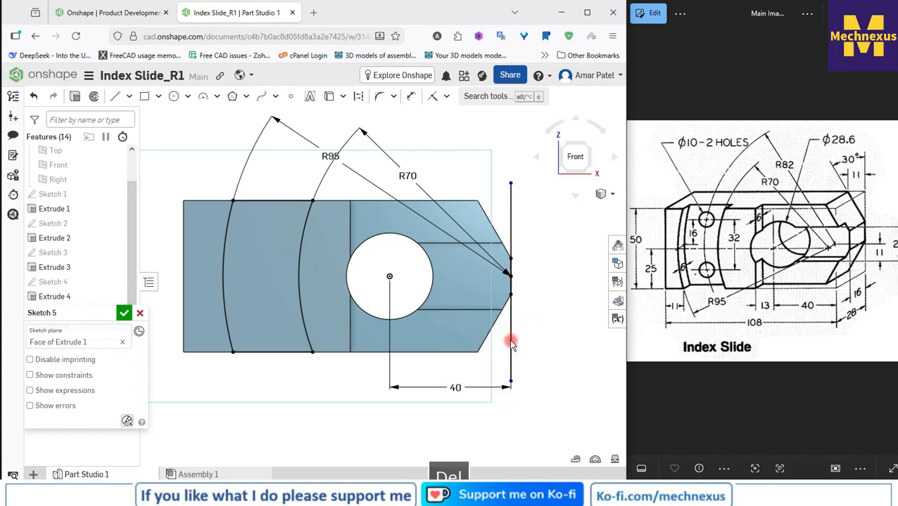
Step: Finish the sketch and cut the region between the R95 and R70 arcs with a blind Remove extrude 6 mm deep
{"action": "left_click", "coordinate": [125, 313]}
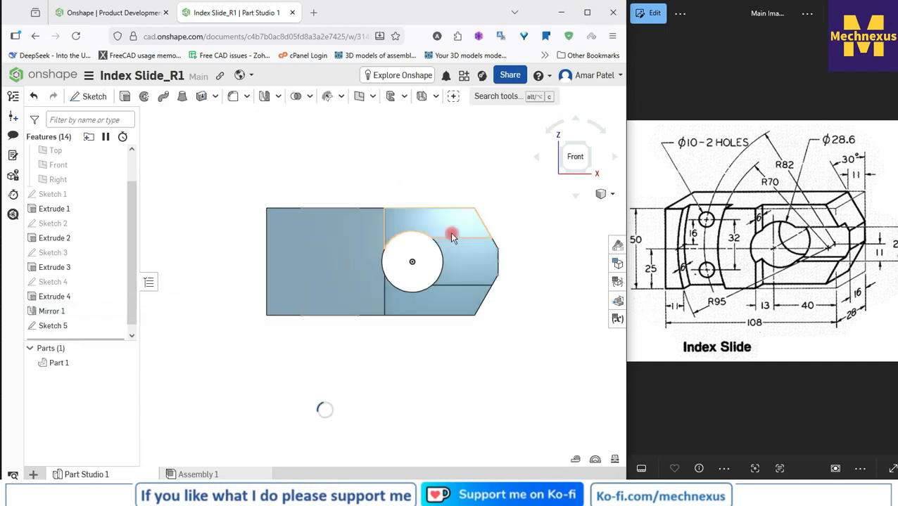
{"action": "scroll", "coordinate": [453, 234], "scroll_direction": "down", "scroll_amount": 2}
{"action": "key", "text": "shift+7"}
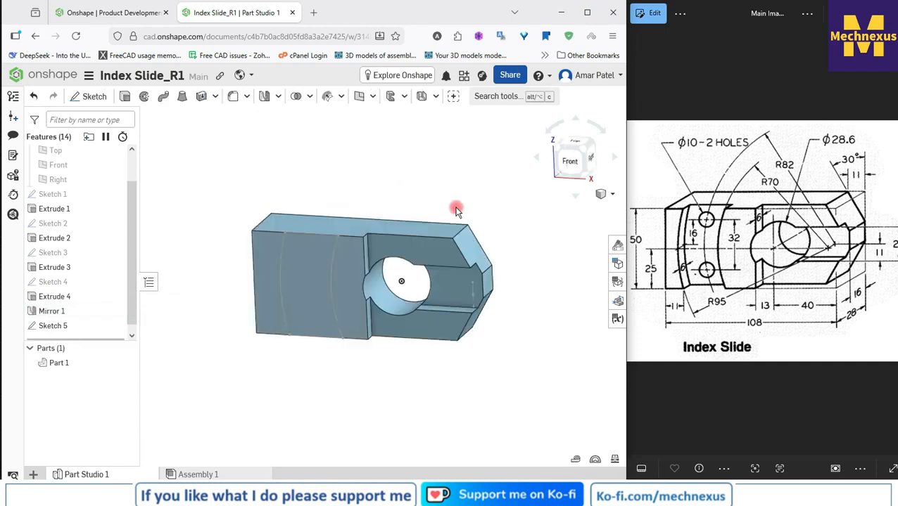
{"action": "left_click", "coordinate": [41, 327]}
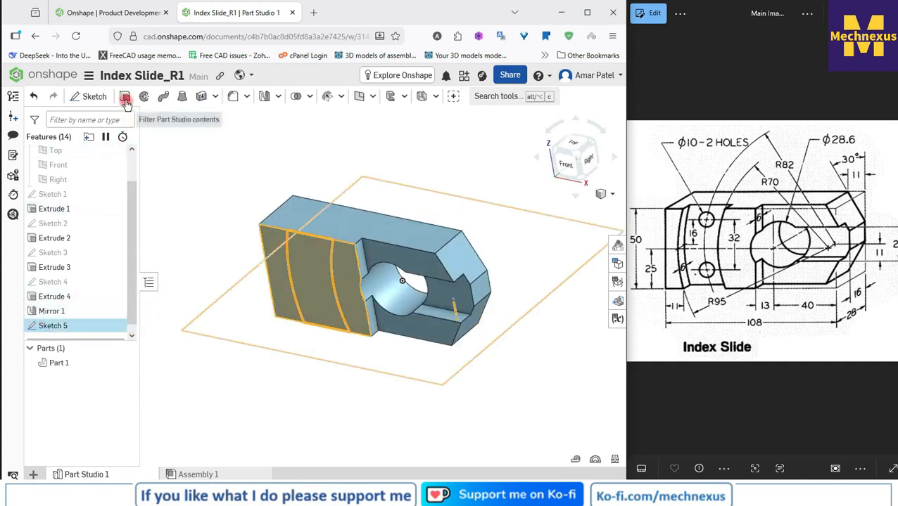
{"action": "left_click", "coordinate": [125, 98]}
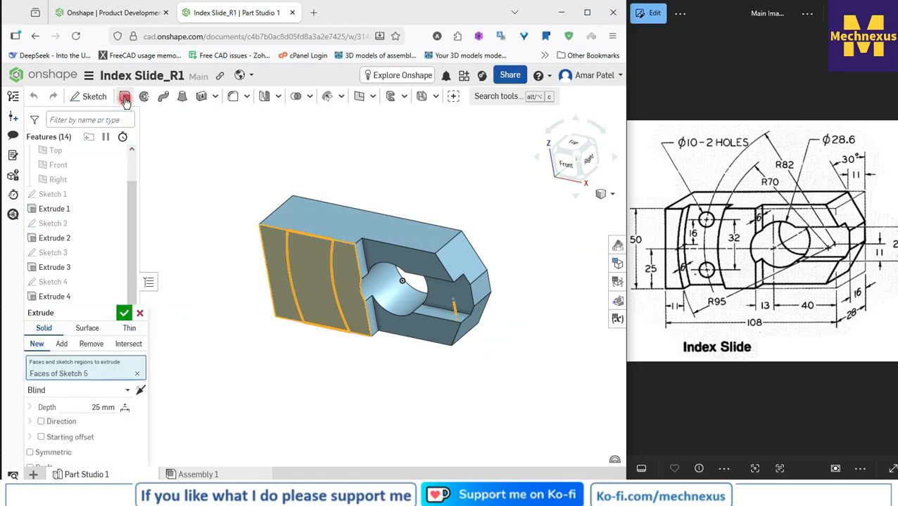
{"action": "left_click", "coordinate": [89, 344]}
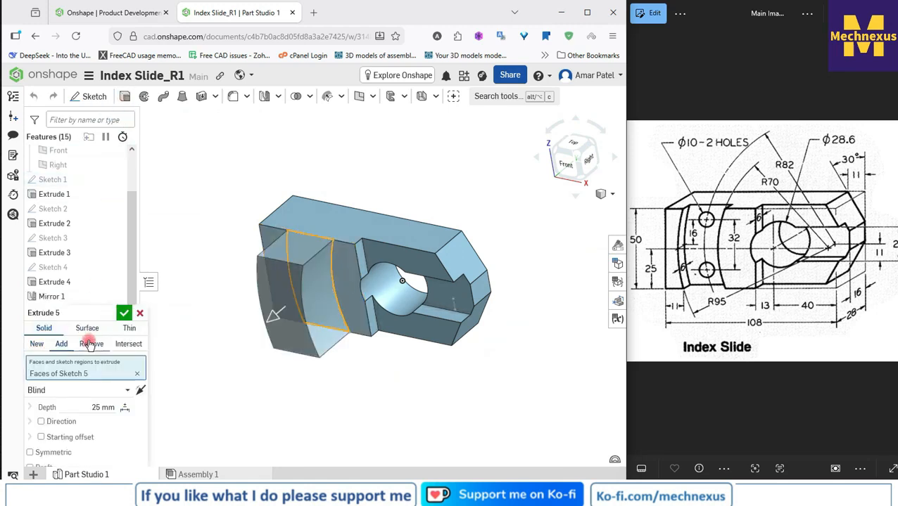
{"action": "left_click_drag", "start_coordinate": [79, 313], "coordinate": [134, 163]}
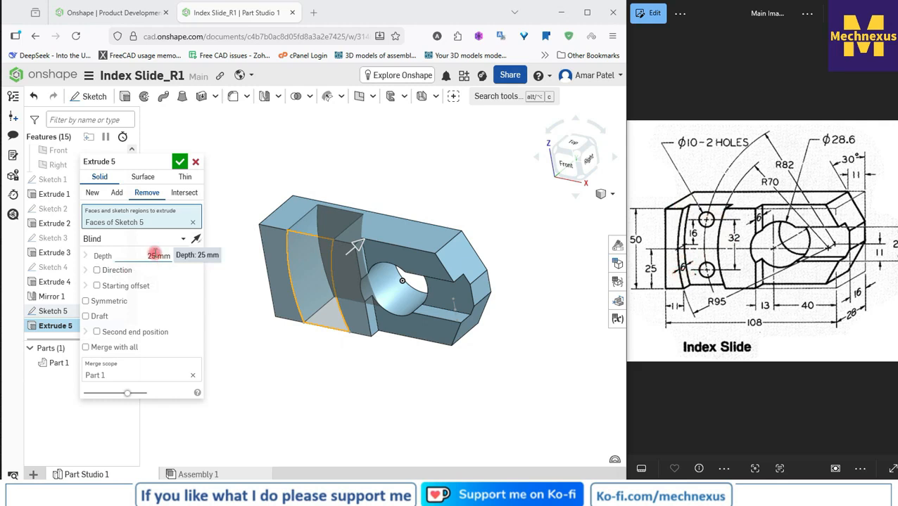
{"action": "left_click", "coordinate": [153, 253]}
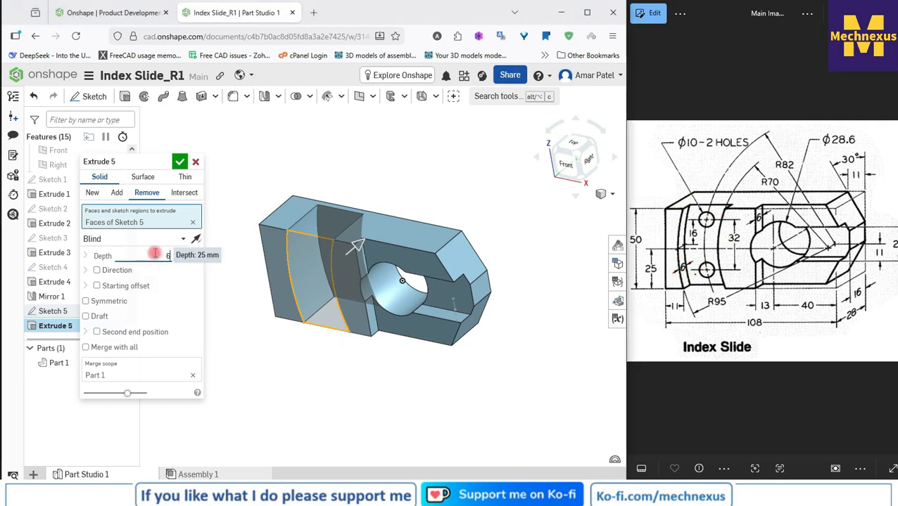
{"action": "type", "text": "8"}
{"action": "key", "text": "Return"}
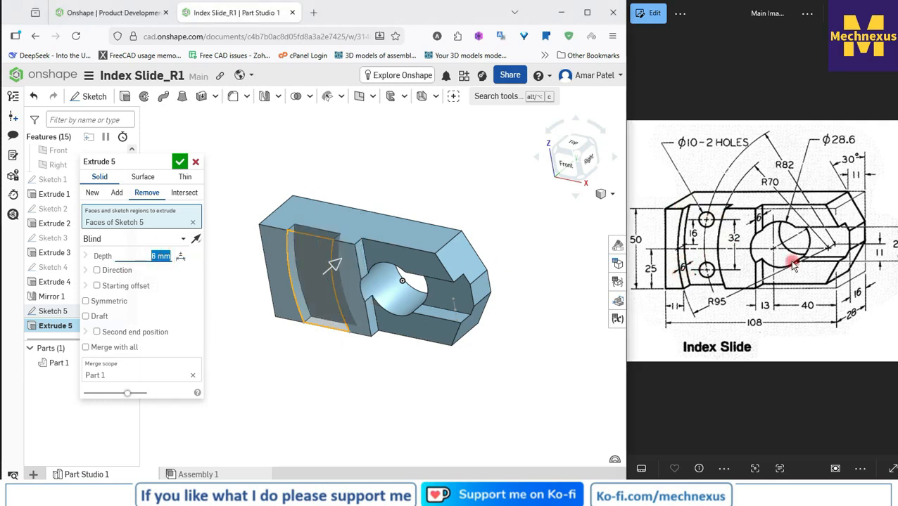
{"action": "left_click", "coordinate": [180, 162]}
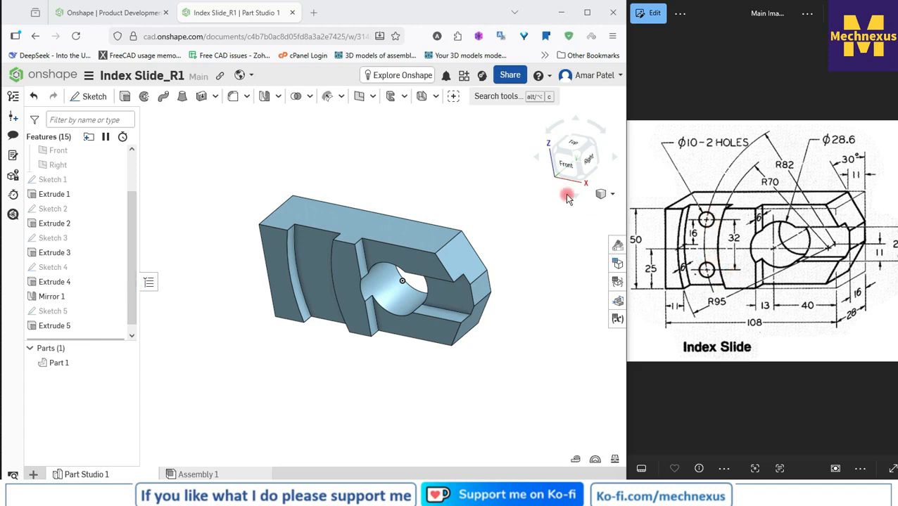
Step: Start a sketch on the curved groove's floor and draw a circle about 99 mm in diameter centred beyond the block's pointed end
{"action": "left_click", "coordinate": [311, 278]}
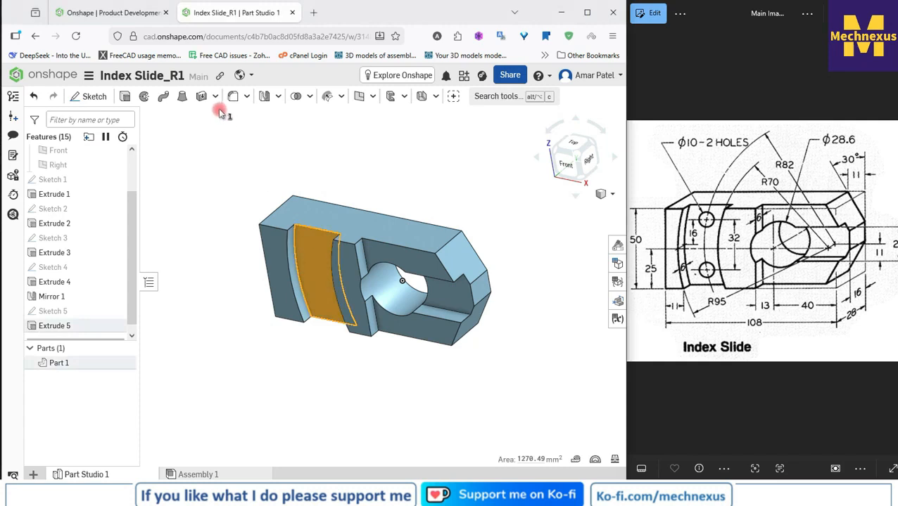
{"action": "left_click", "coordinate": [92, 96]}
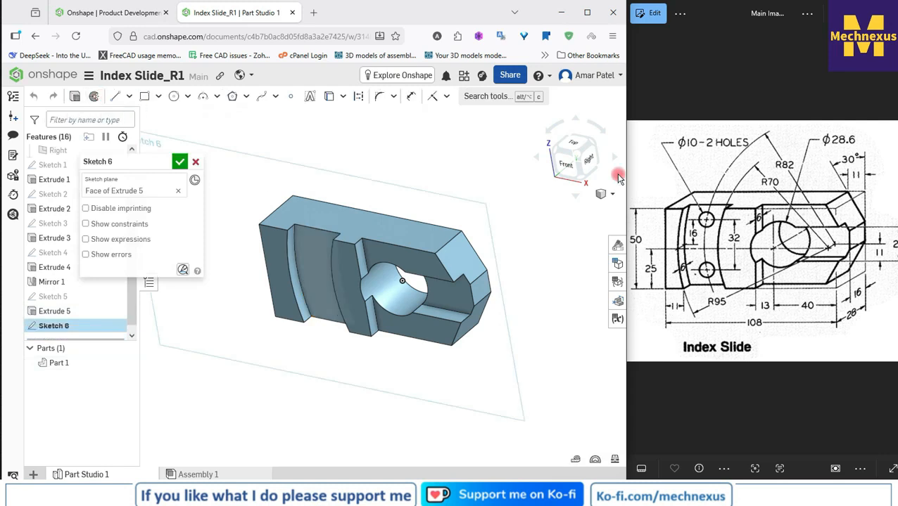
{"action": "left_click", "coordinate": [566, 163]}
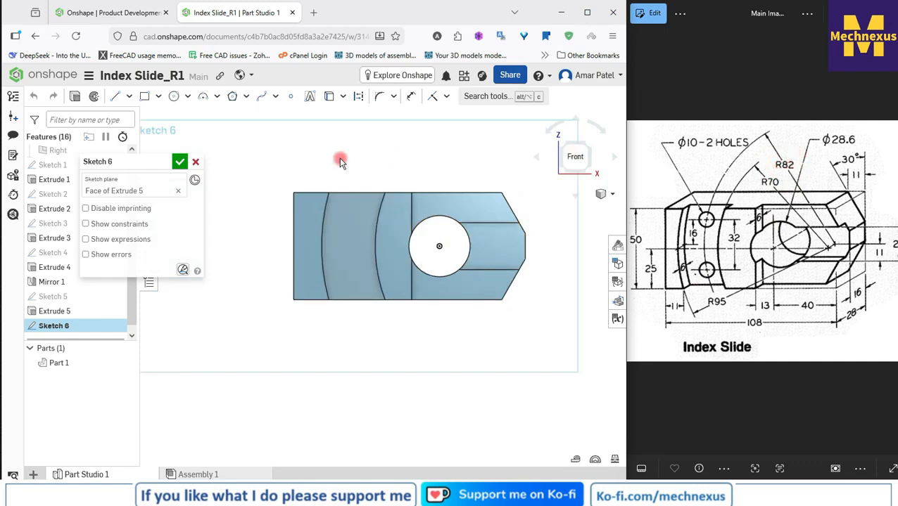
{"action": "left_click", "coordinate": [173, 95]}
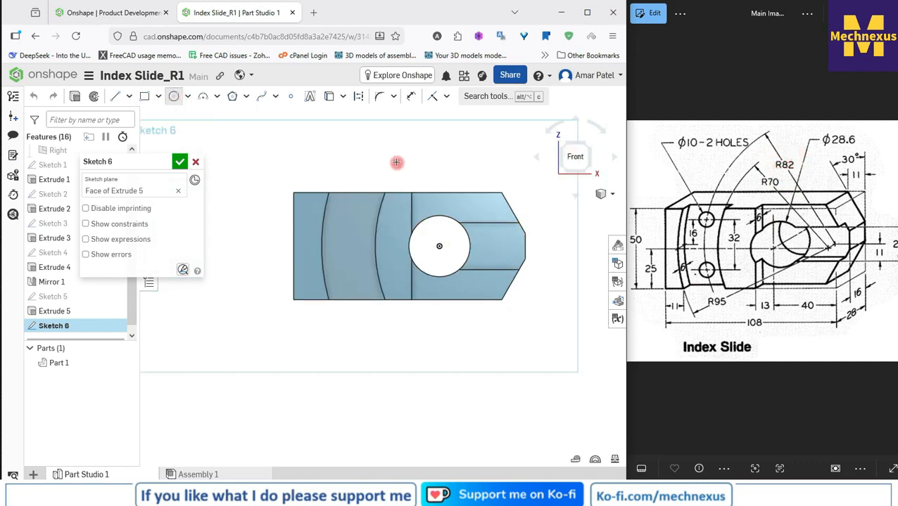
{"action": "scroll", "coordinate": [262, 202], "scroll_direction": "down", "scroll_amount": 2}
{"action": "scroll", "coordinate": [413, 222], "scroll_direction": "up", "scroll_amount": 3}
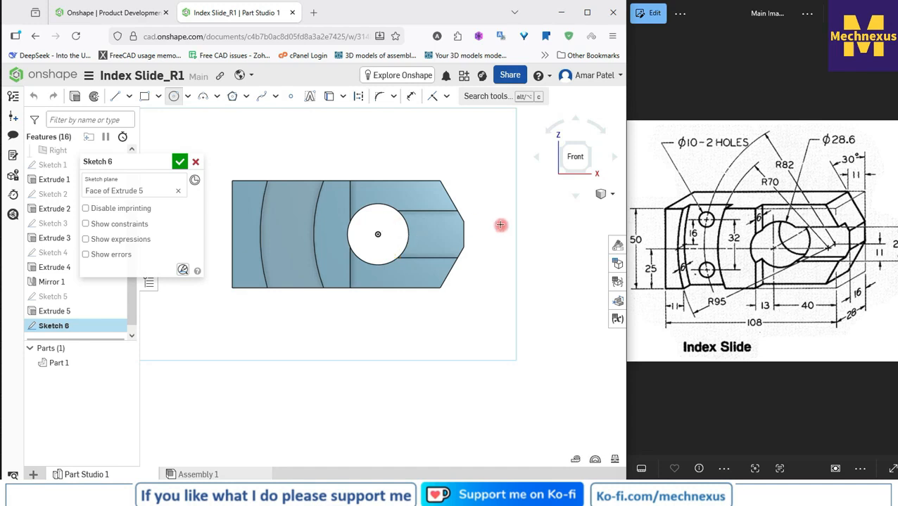
{"action": "left_click", "coordinate": [484, 269]}
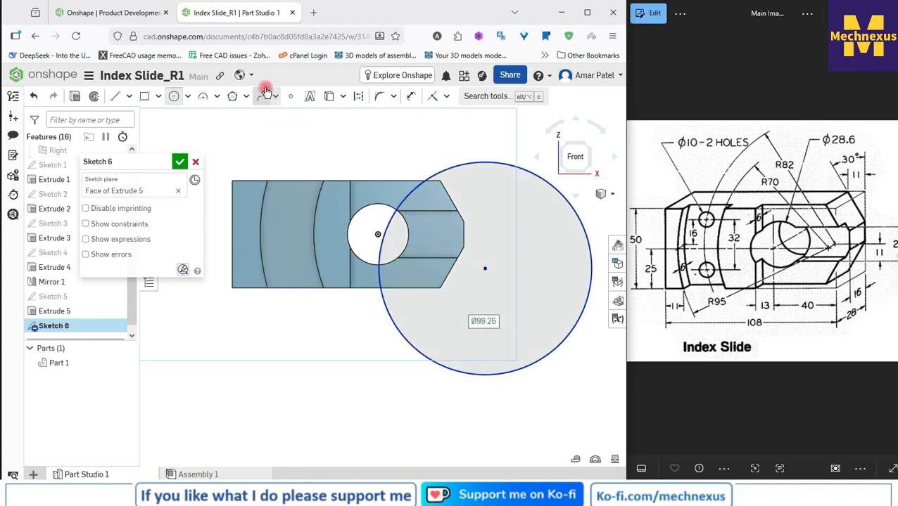
Step: Dimension the circle's diameter as 164 mm
{"action": "left_click", "coordinate": [411, 96]}
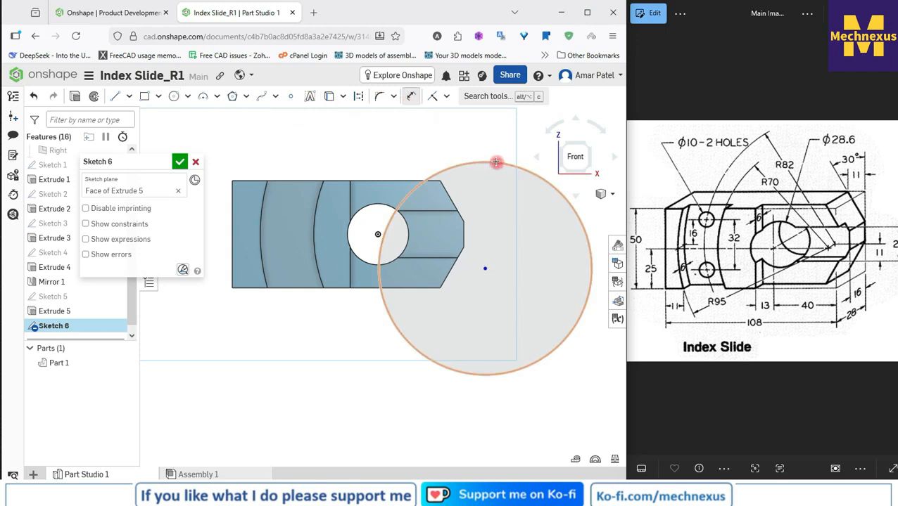
{"action": "left_click", "coordinate": [496, 162]}
{"action": "left_click", "coordinate": [495, 135]}
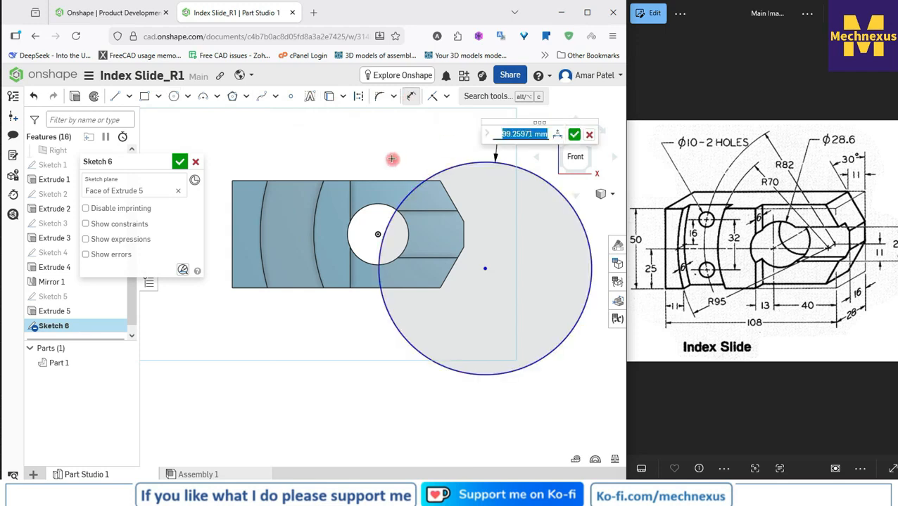
{"action": "type", "text": "164"}
{"action": "key", "text": "Return"}
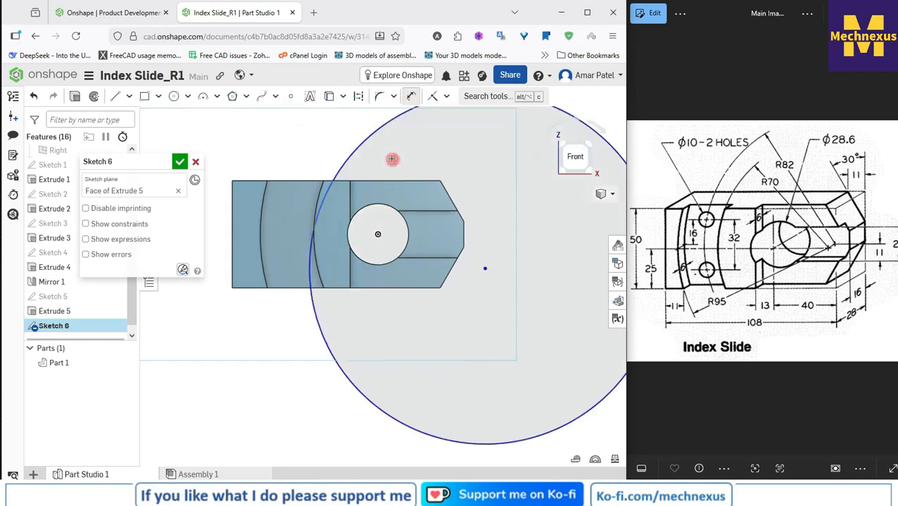
{"action": "scroll", "coordinate": [333, 240], "scroll_direction": "down", "scroll_amount": 3}
{"action": "right_click", "coordinate": [300, 148]}
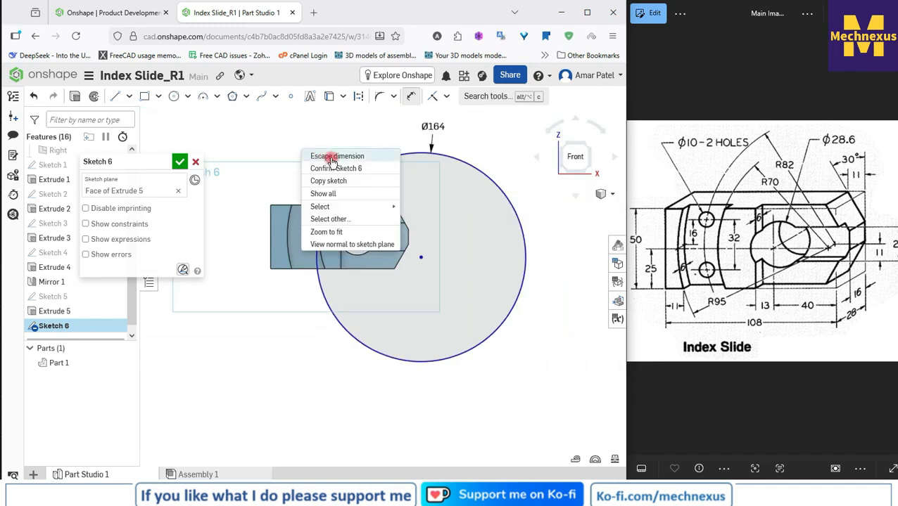
{"action": "left_click", "coordinate": [327, 154]}
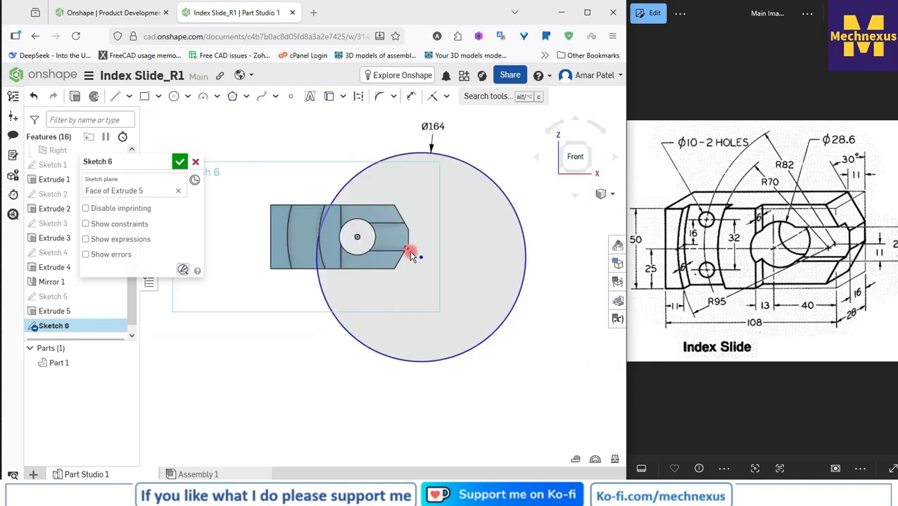
Step: Constrain the circle's centre horizontal with the origin
{"action": "key", "text": "d"}
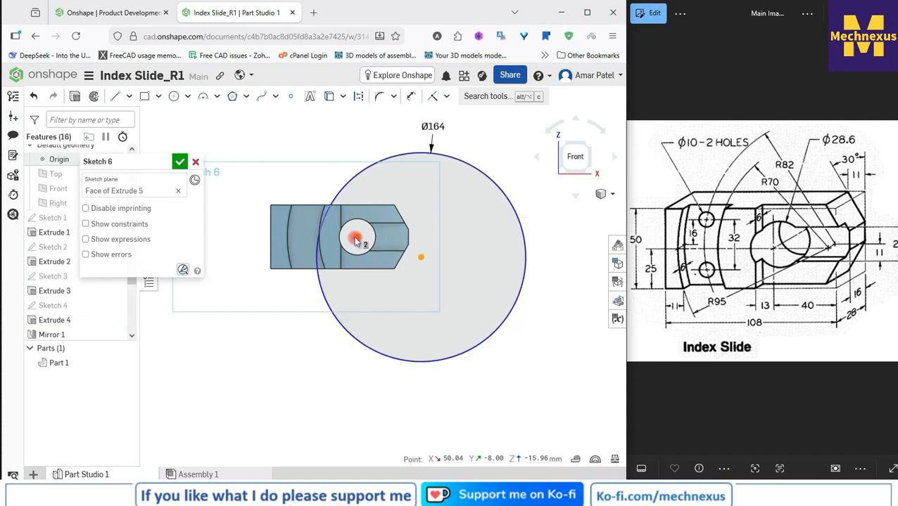
{"action": "left_click", "coordinate": [446, 97]}
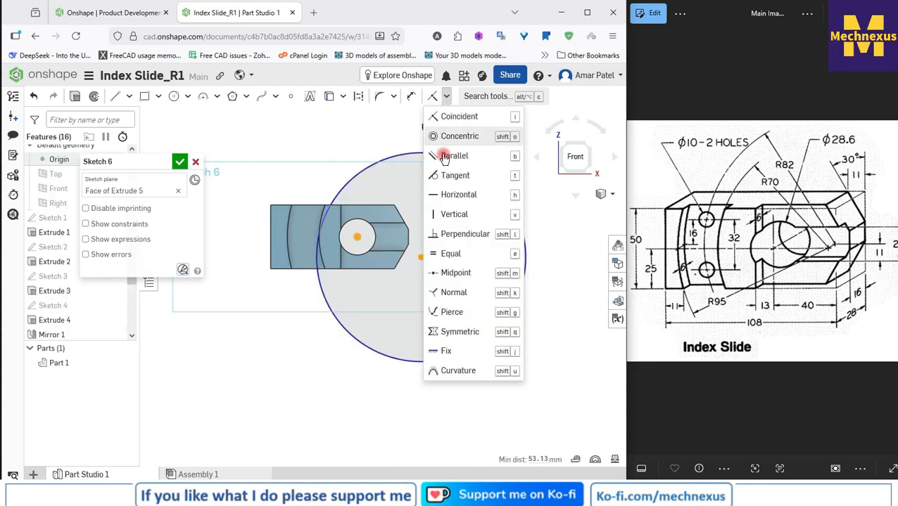
{"action": "left_click", "coordinate": [444, 194]}
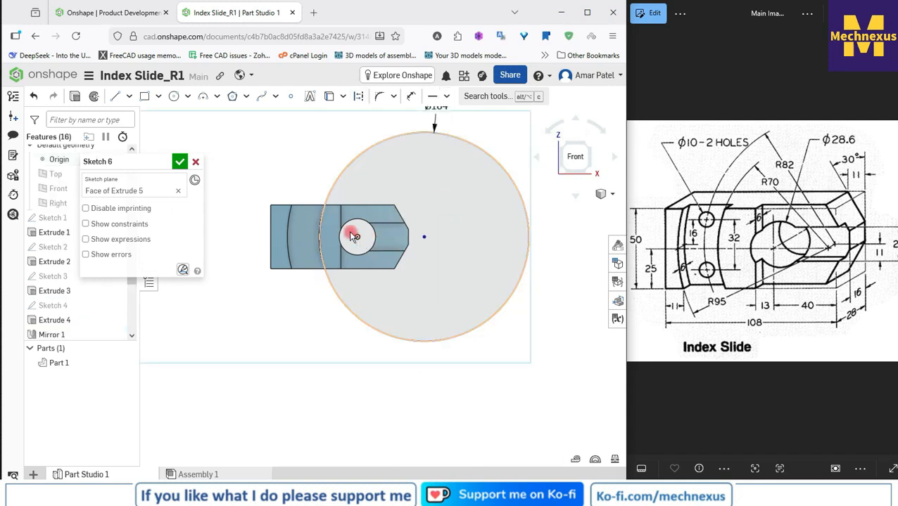
Step: Make the circle's centre coincident with the midpoint of the short edge at the block's pointed end
{"action": "scroll", "coordinate": [354, 234], "scroll_direction": "up", "scroll_amount": 1}
{"action": "key", "text": "d"}
{"action": "left_click", "coordinate": [438, 242]}
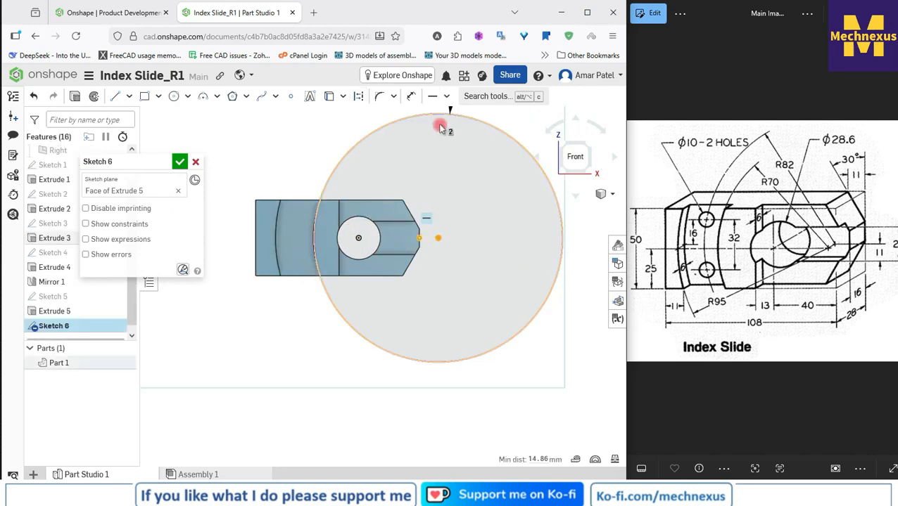
{"action": "left_click", "coordinate": [449, 97]}
{"action": "left_click", "coordinate": [449, 116]}
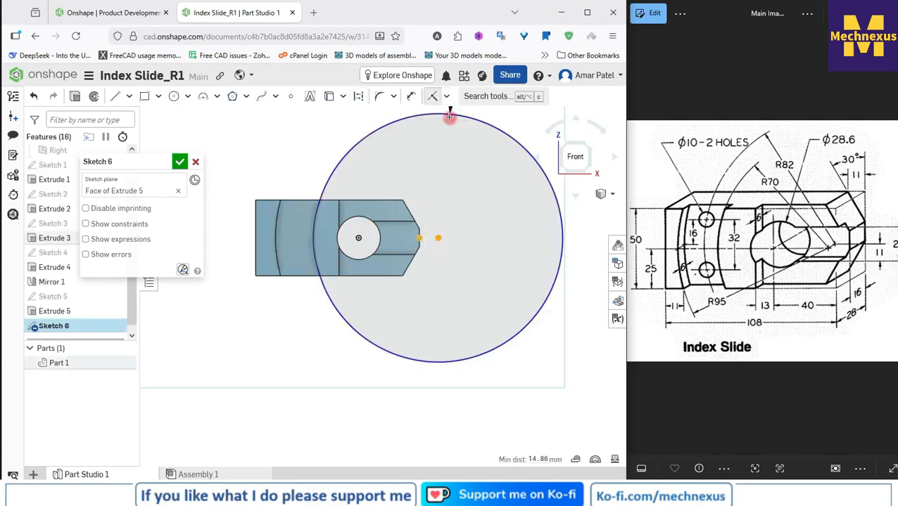
{"action": "left_click", "coordinate": [449, 116]}
{"action": "scroll", "coordinate": [304, 232], "scroll_direction": "down", "scroll_amount": 3}
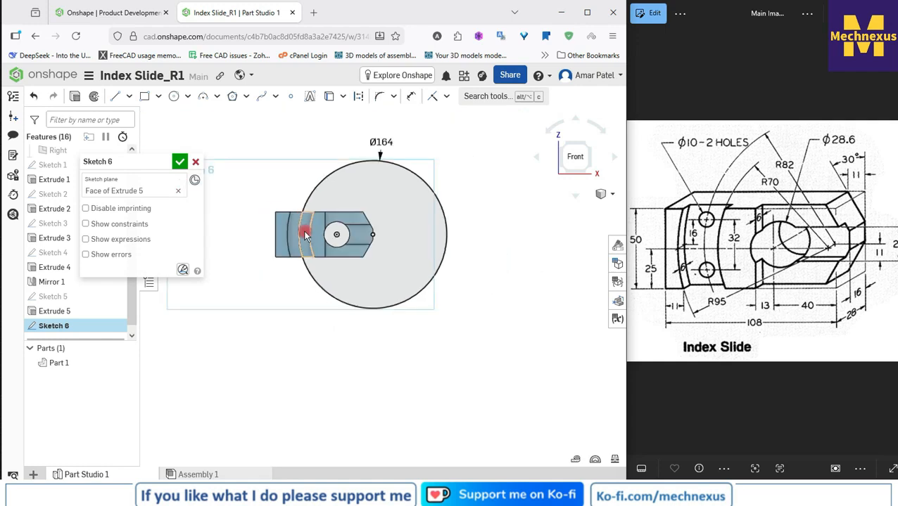
Step: Convert the 164 mm circle to construction geometry
{"action": "scroll", "coordinate": [304, 214], "scroll_direction": "up", "scroll_amount": 2}
{"action": "left_click", "coordinate": [327, 180]}
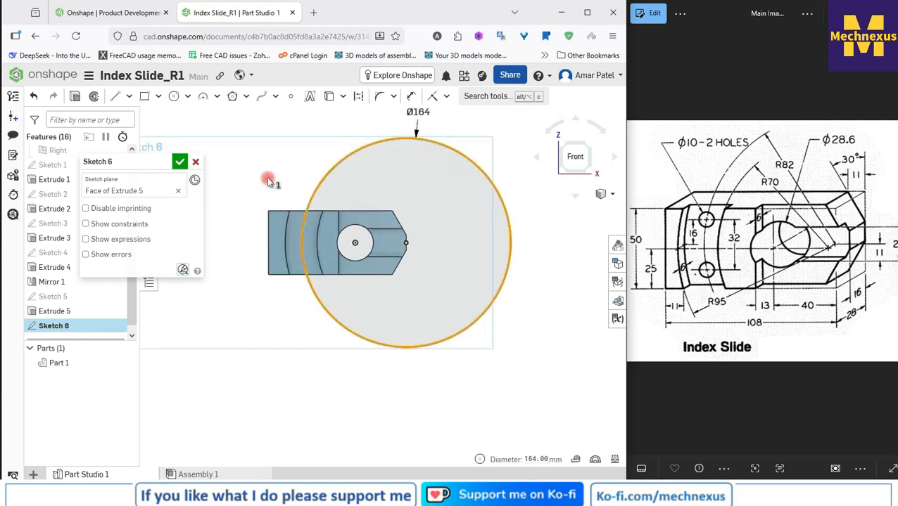
{"action": "left_click", "coordinate": [357, 97]}
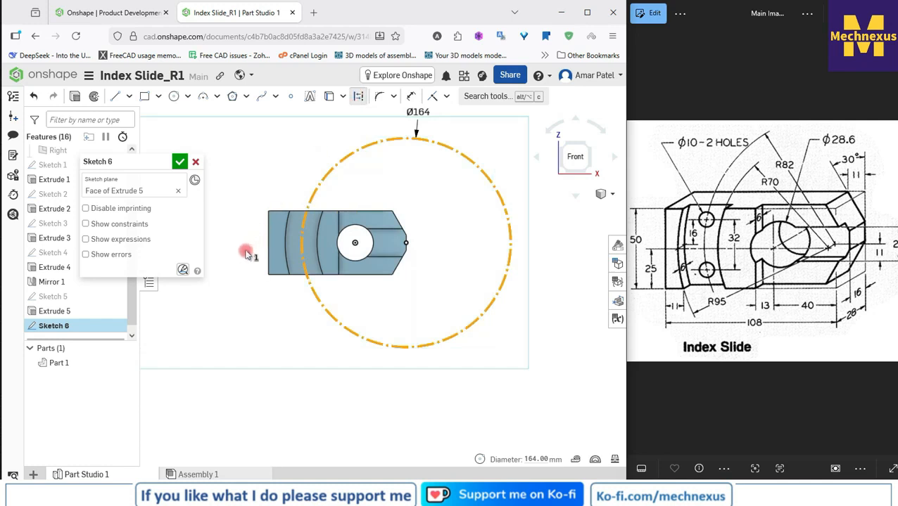
{"action": "scroll", "coordinate": [235, 254], "scroll_direction": "up", "scroll_amount": 3}
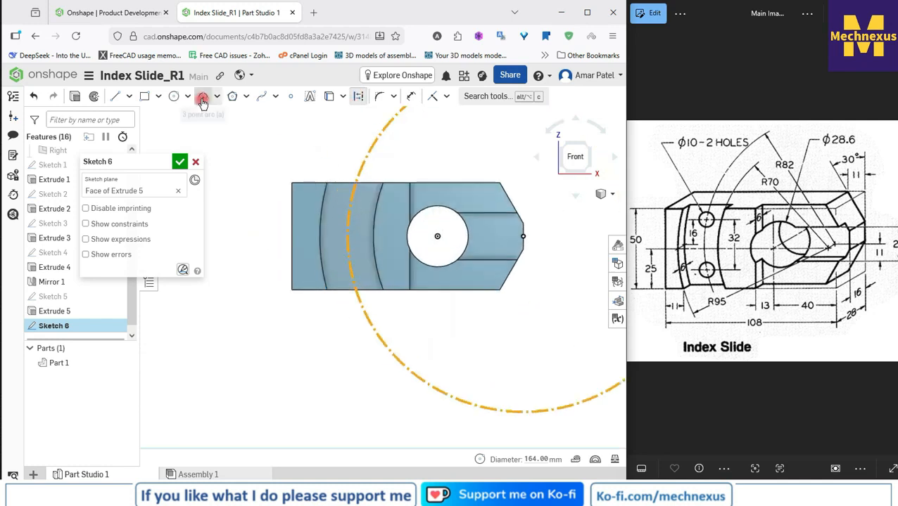
{"action": "left_click", "coordinate": [174, 97]}
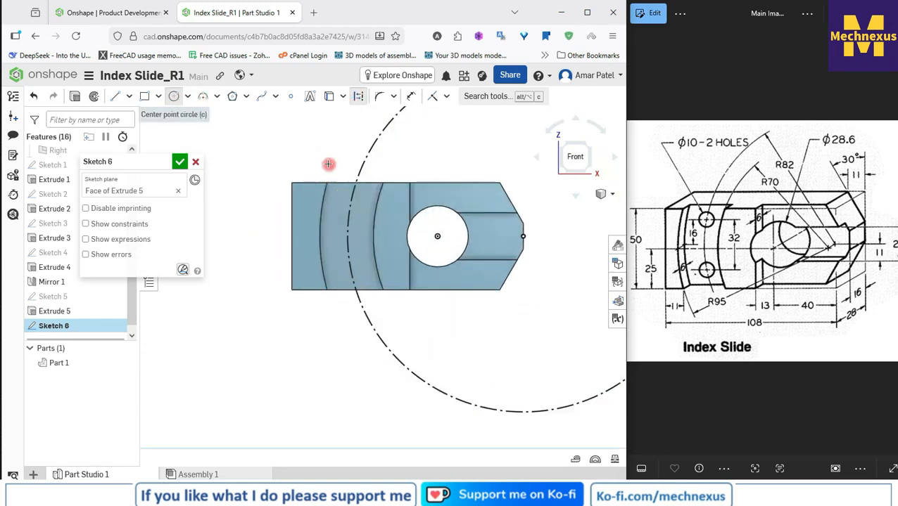
{"action": "left_click", "coordinate": [351, 198]}
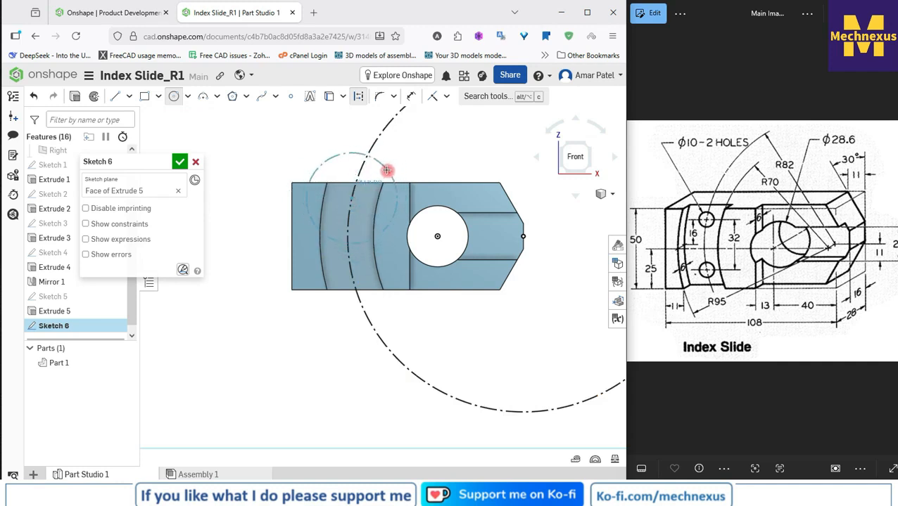
{"action": "key", "text": "Escape"}
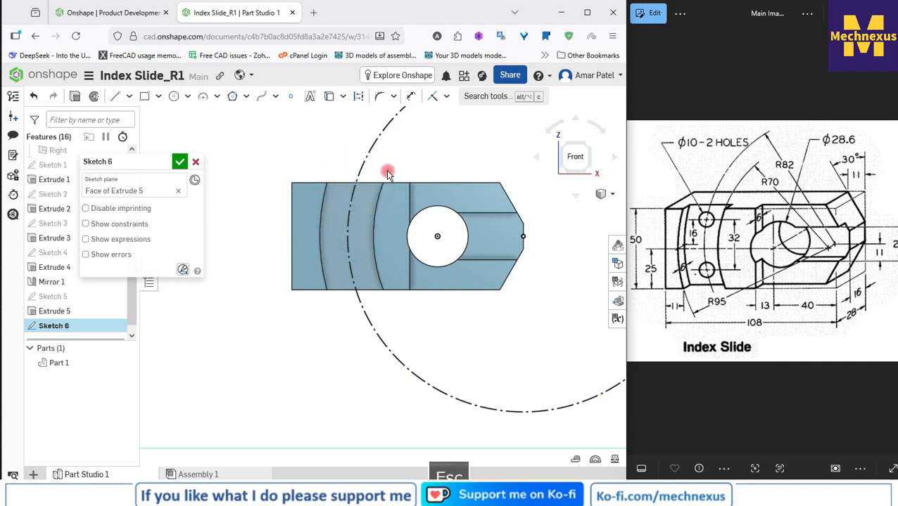
Step: Draw a construction circle about 19 mm in diameter, centred on the 164 mm construction circle near the groove's upper end
{"action": "left_click", "coordinate": [357, 97]}
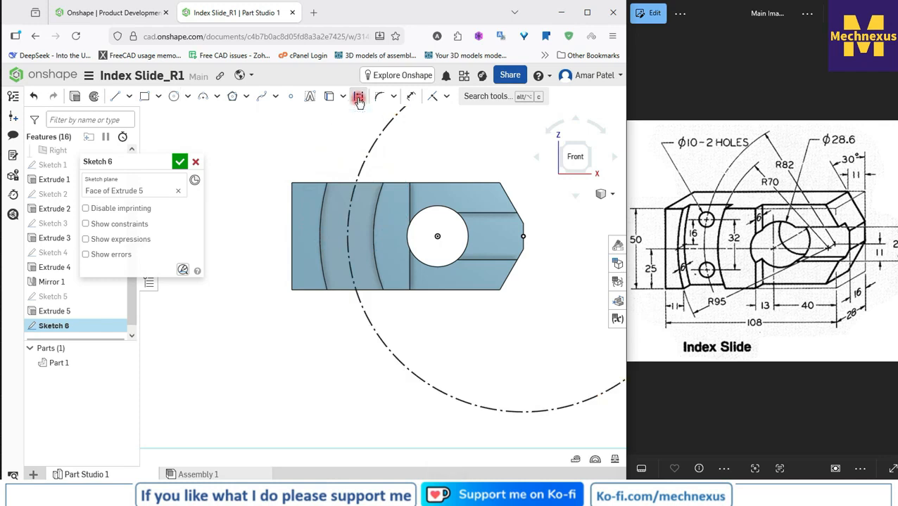
{"action": "left_click", "coordinate": [174, 96]}
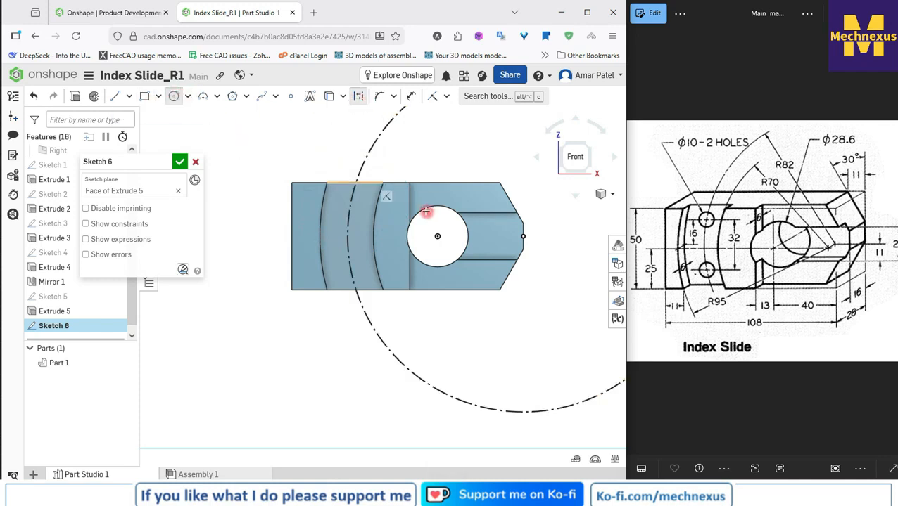
{"action": "left_click", "coordinate": [350, 198]}
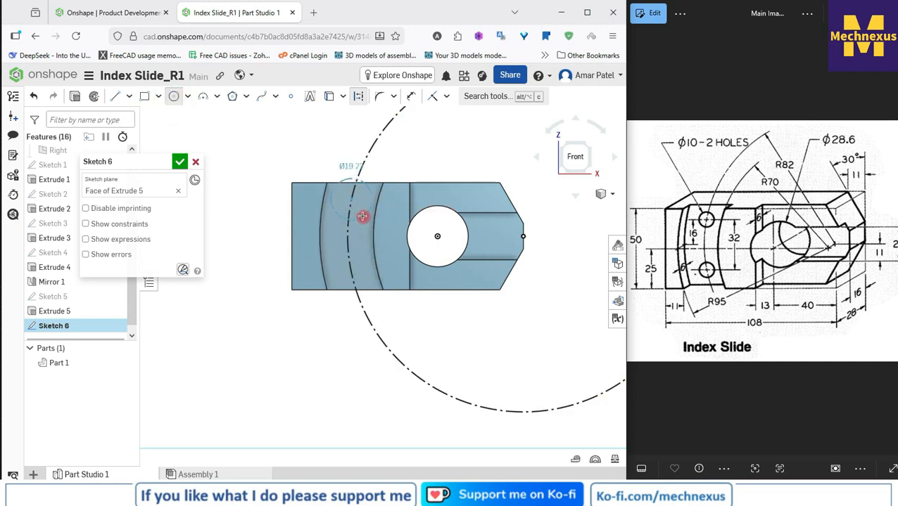
{"action": "left_click", "coordinate": [362, 216]}
{"action": "right_click", "coordinate": [420, 159]}
{"action": "left_click", "coordinate": [431, 164]}
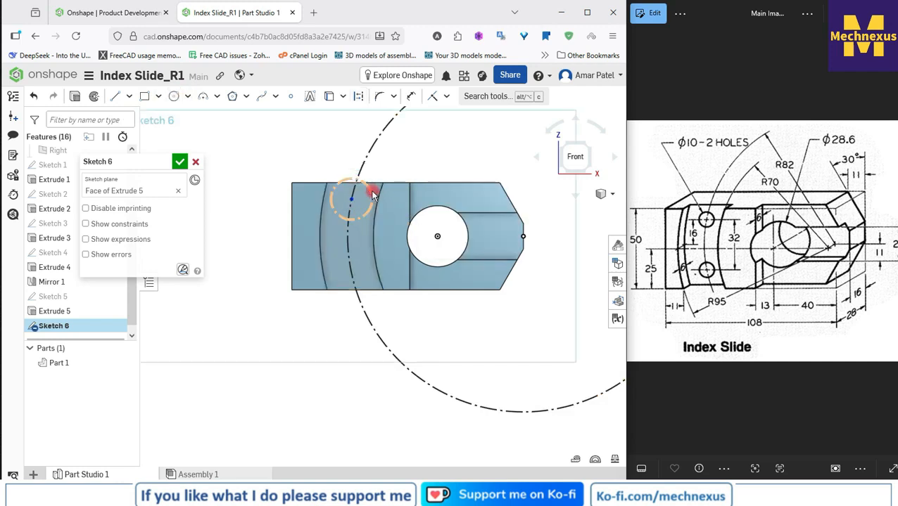
Step: Convert the small circle near the groove's upper end to regular geometry
{"action": "left_click", "coordinate": [372, 192]}
{"action": "left_click", "coordinate": [360, 97]}
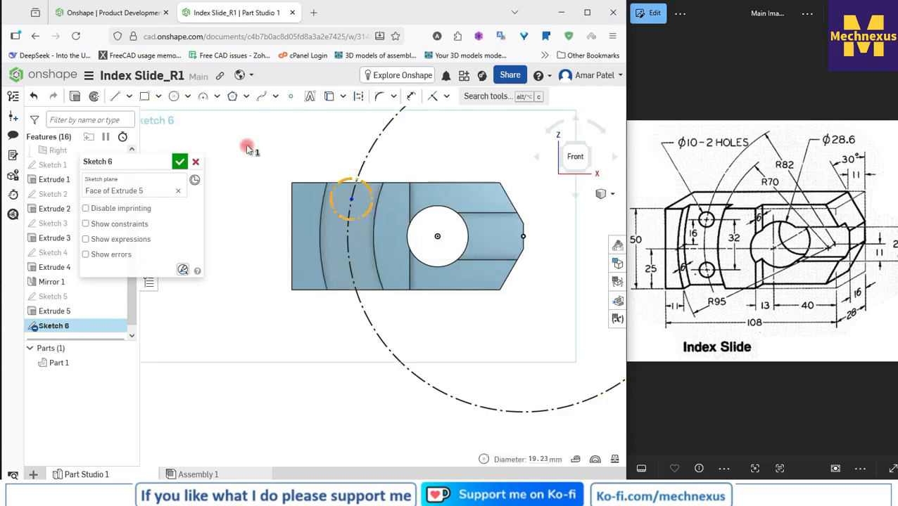
{"action": "key", "text": "q"}
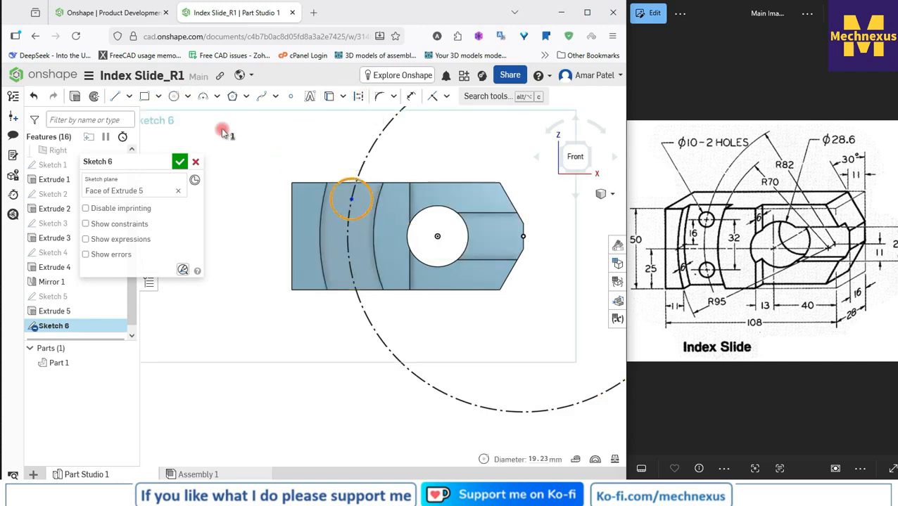
Step: Draw a second circle about 17 mm in diameter, centred on the construction circle near the groove's lower end
{"action": "left_click", "coordinate": [176, 97]}
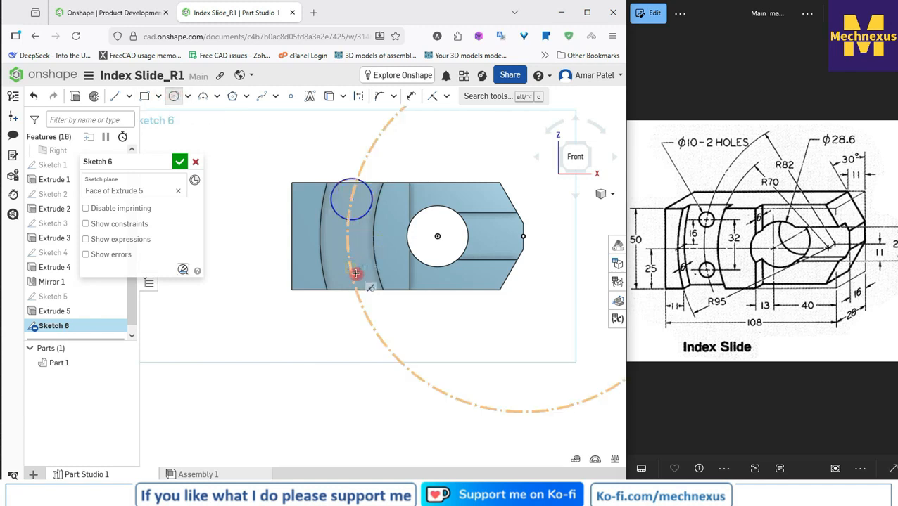
{"action": "left_click", "coordinate": [350, 267]}
{"action": "left_click", "coordinate": [365, 280]}
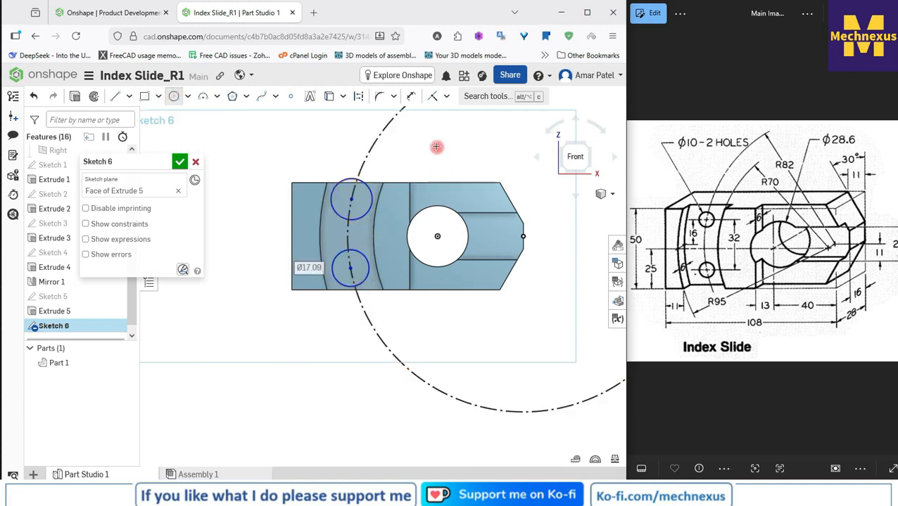
Step: Dimension the upper small circle's diameter as 10 mm
{"action": "left_click", "coordinate": [411, 95]}
{"action": "left_click", "coordinate": [368, 184]}
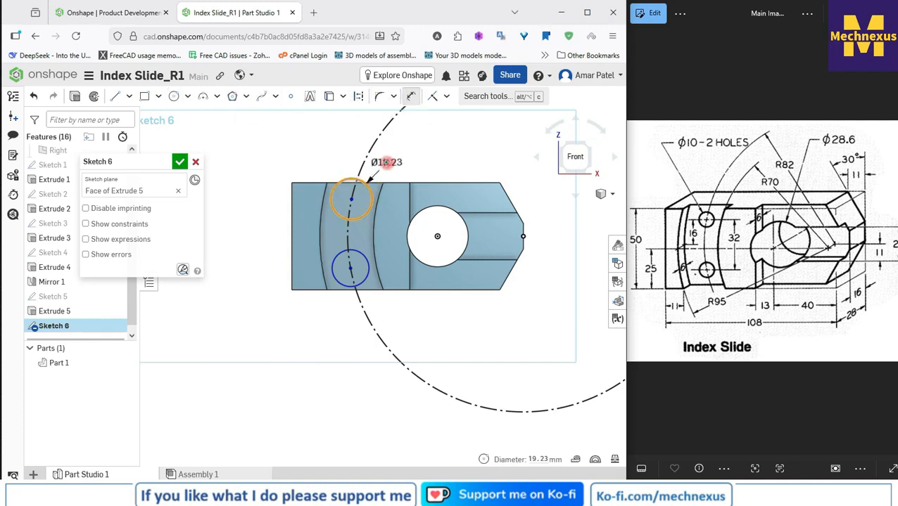
{"action": "left_click", "coordinate": [420, 154]}
{"action": "type", "text": "10"}
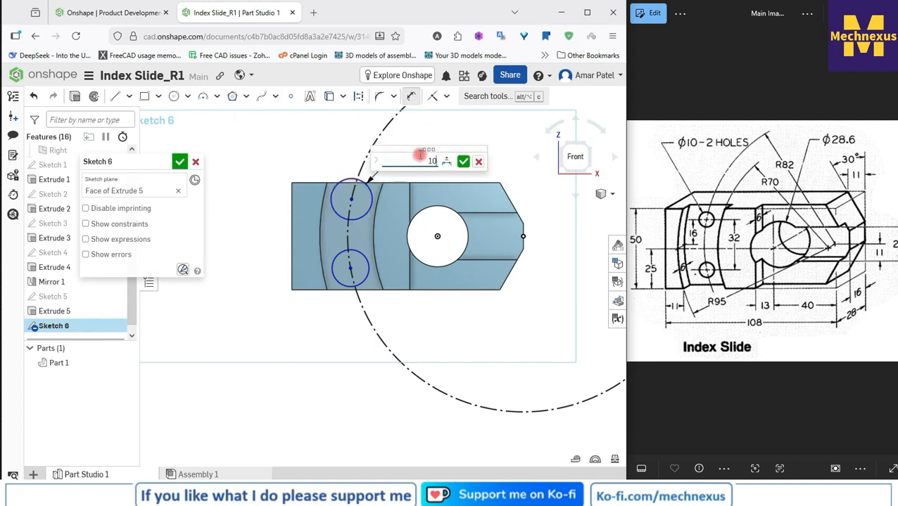
{"action": "key", "text": "Return"}
{"action": "right_click", "coordinate": [419, 153]}
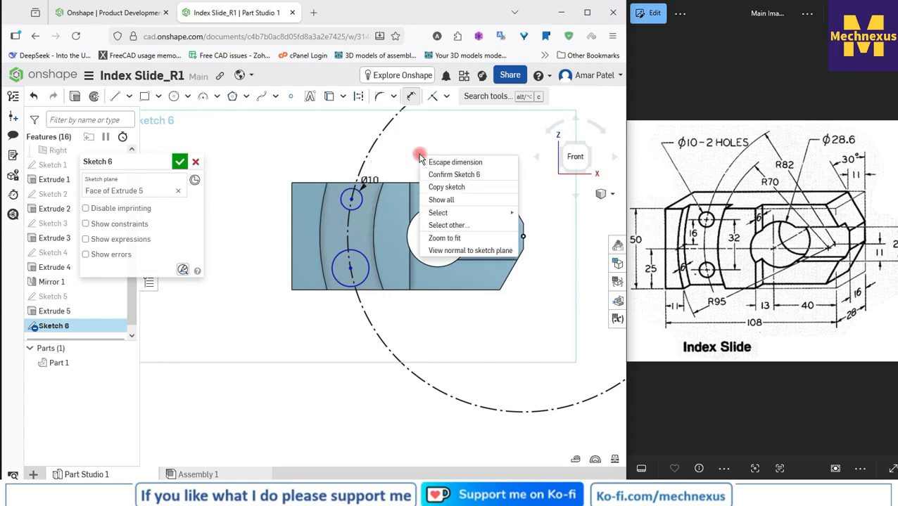
{"action": "left_click", "coordinate": [433, 161]}
Step: Apply an Equal constraint between the upper and lower small circles
{"action": "left_click", "coordinate": [355, 204]}
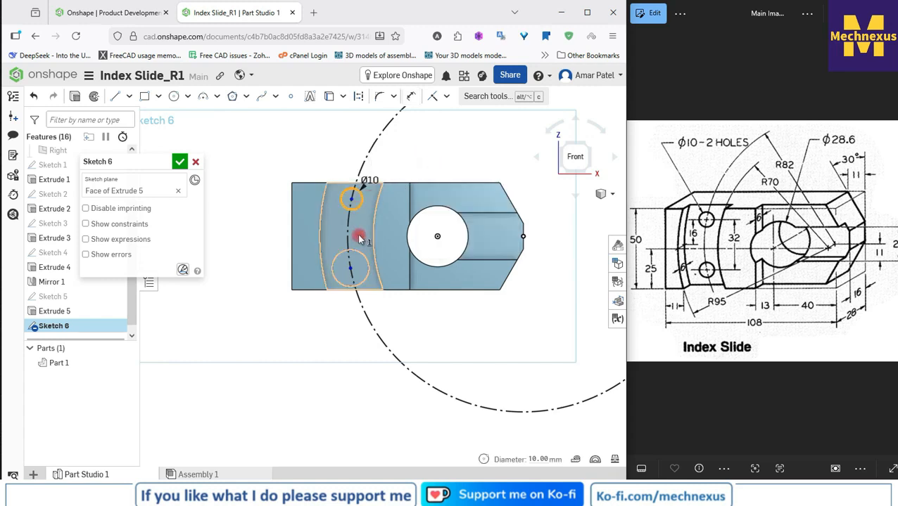
{"action": "left_click", "coordinate": [352, 251]}
{"action": "right_click", "coordinate": [356, 251]}
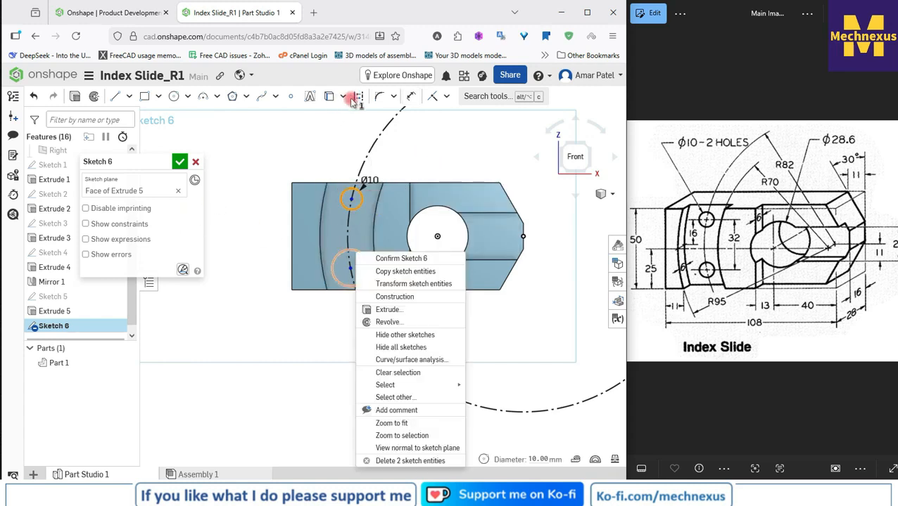
{"action": "left_click", "coordinate": [278, 147]}
{"action": "left_click", "coordinate": [352, 253]}
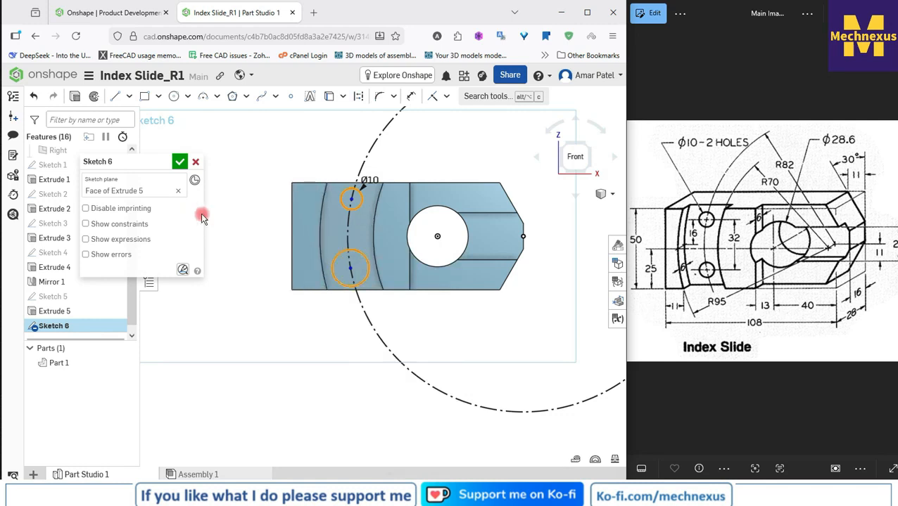
{"action": "left_click", "coordinate": [446, 96]}
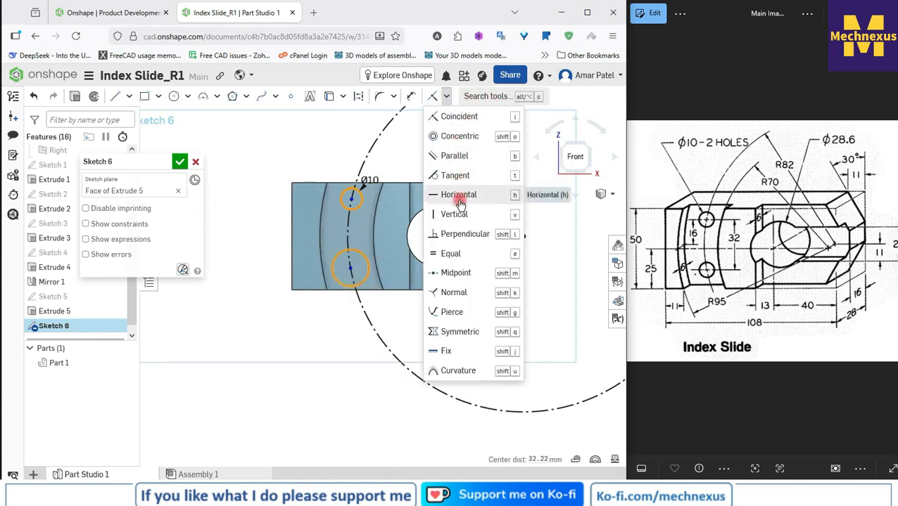
{"action": "left_click", "coordinate": [453, 254]}
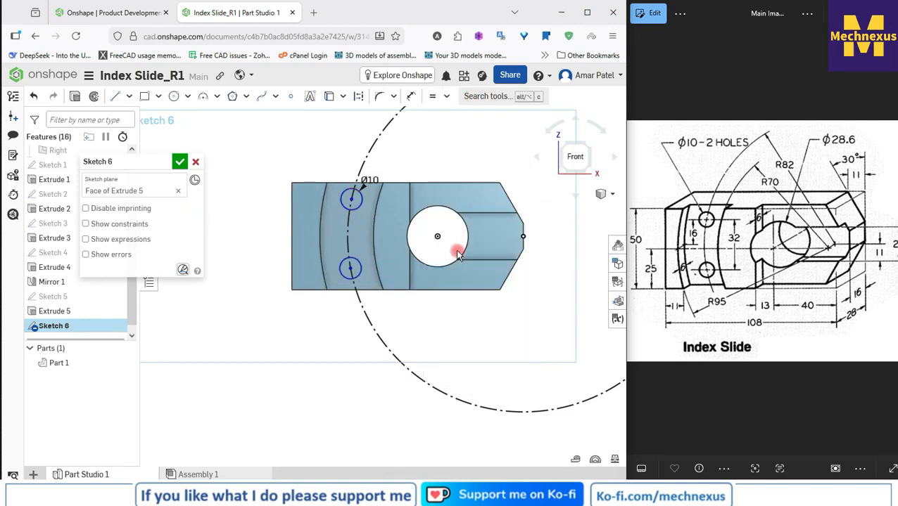
Step: Dimension the vertical distance between the two small circles' centres as 32 mm
{"action": "left_click", "coordinate": [411, 96]}
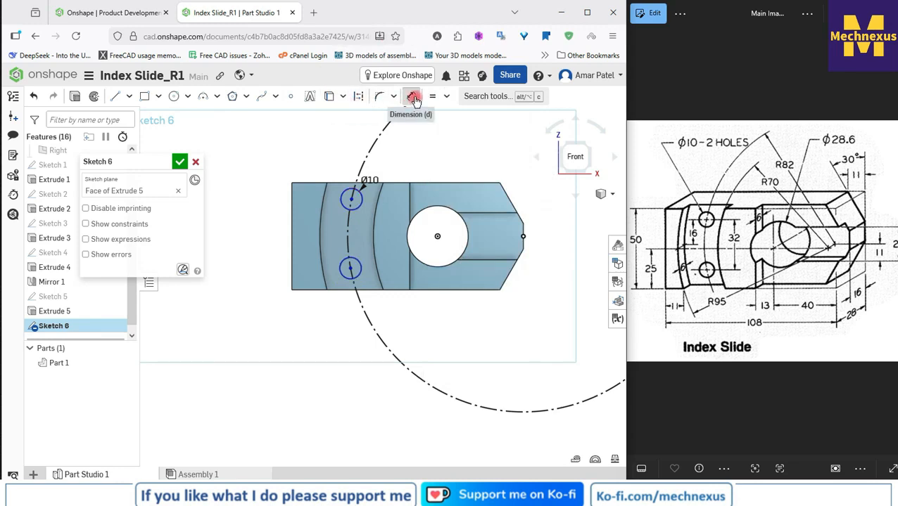
{"action": "left_click", "coordinate": [351, 200]}
{"action": "left_click", "coordinate": [233, 257]}
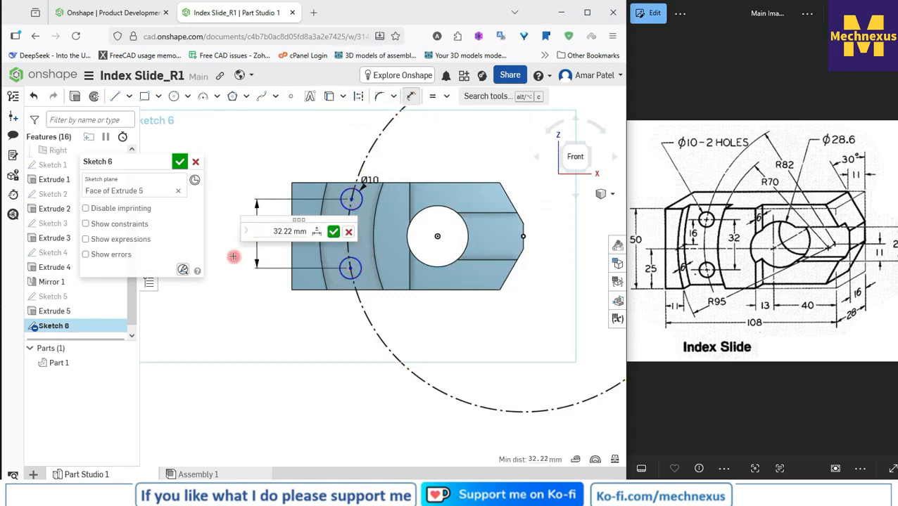
{"action": "type", "text": "32"}
{"action": "key", "text": "Return"}
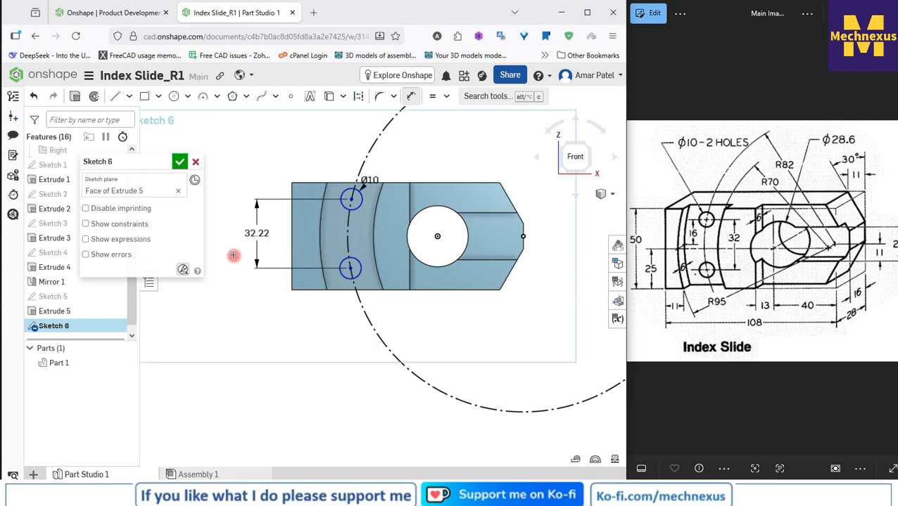
Step: Dimension the vertical distance from the origin to the upper small circle's centre as 16 mm and finish the sketch
{"action": "left_click", "coordinate": [436, 238]}
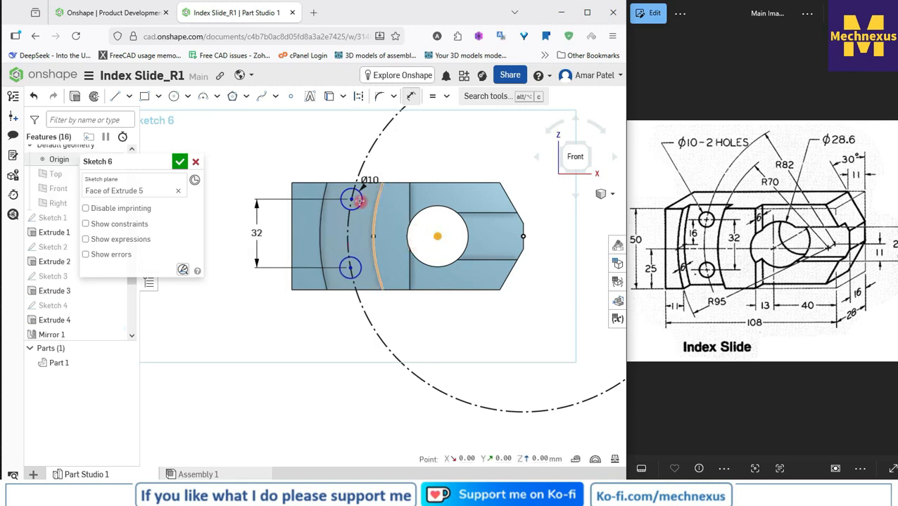
{"action": "left_click", "coordinate": [351, 199]}
{"action": "left_click", "coordinate": [273, 209]}
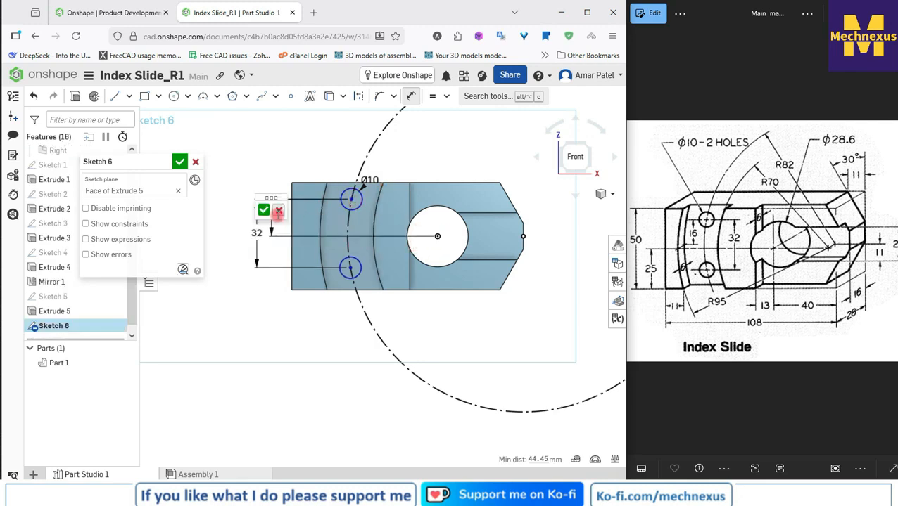
{"action": "type", "text": "1"}
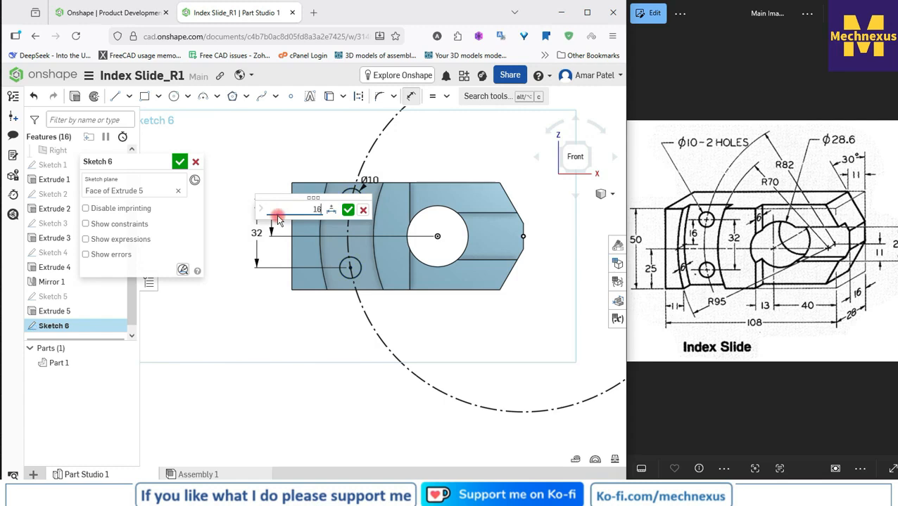
{"action": "type", "text": "6"}
{"action": "key", "text": "Return"}
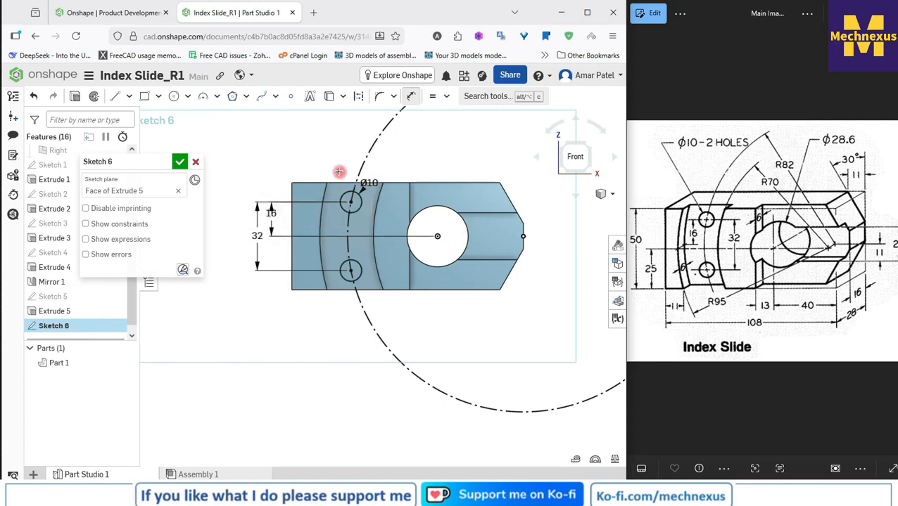
{"action": "left_click", "coordinate": [184, 162]}
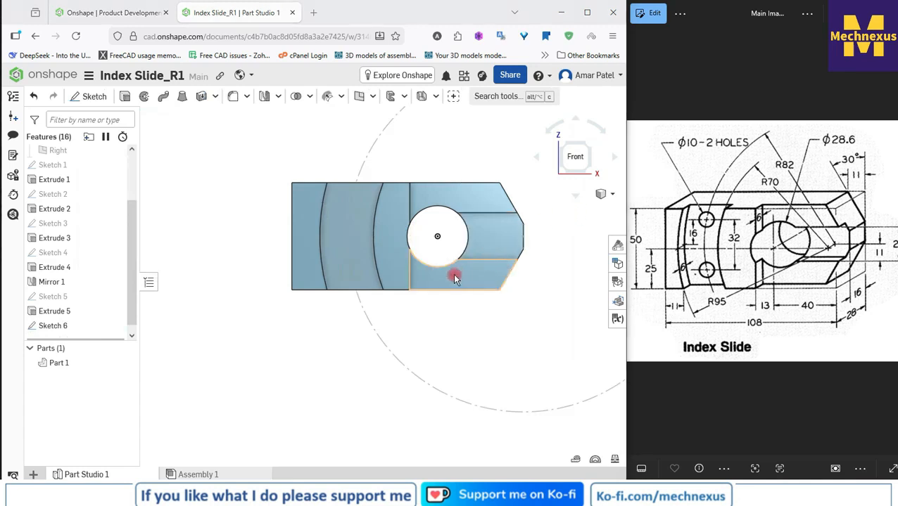
Step: Extrude the two small circles in the curved groove as a Remove cut through the part, with a blind depth of 25 mm
{"action": "scroll", "coordinate": [450, 275], "scroll_direction": "down", "scroll_amount": 3}
{"action": "left_click", "coordinate": [51, 327]}
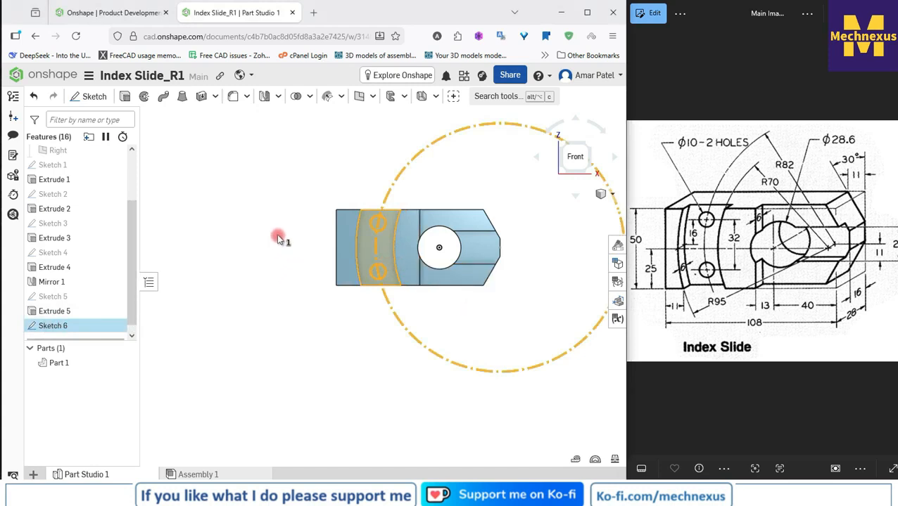
{"action": "right_click_drag", "start_coordinate": [277, 234], "coordinate": [265, 250]}
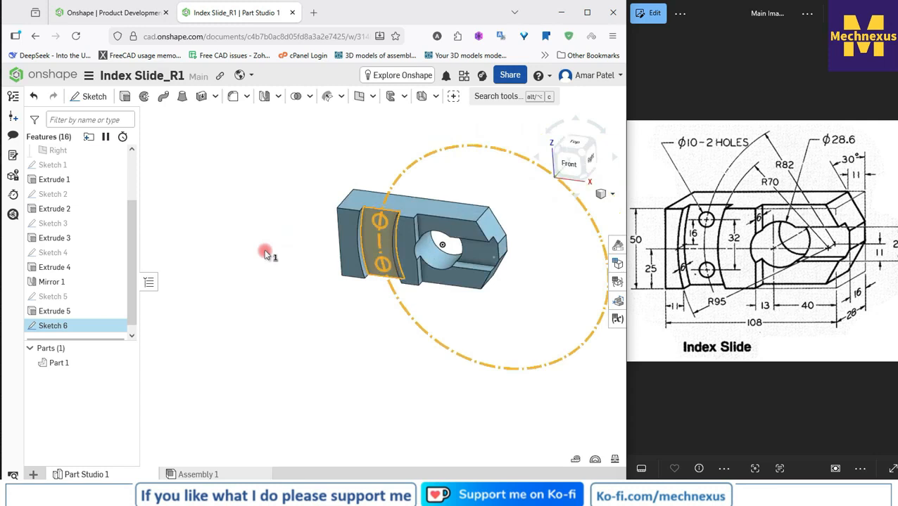
{"action": "scroll", "coordinate": [194, 249], "scroll_direction": "down", "scroll_amount": 2}
{"action": "scroll", "coordinate": [379, 220], "scroll_direction": "up", "scroll_amount": 1}
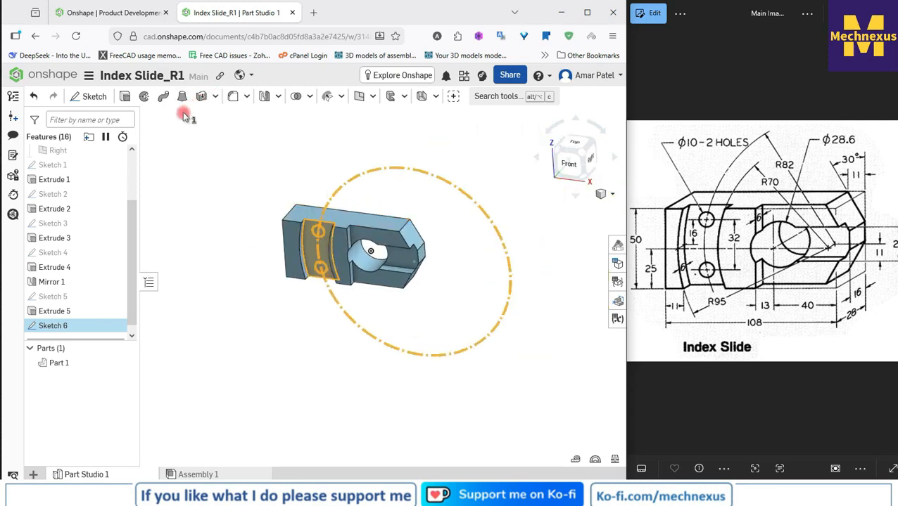
{"action": "left_click", "coordinate": [124, 97]}
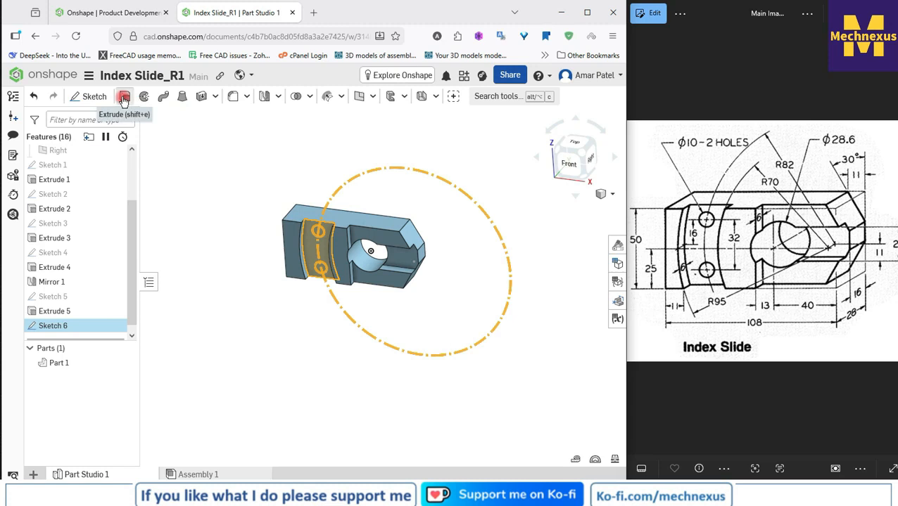
{"action": "left_click", "coordinate": [136, 194]}
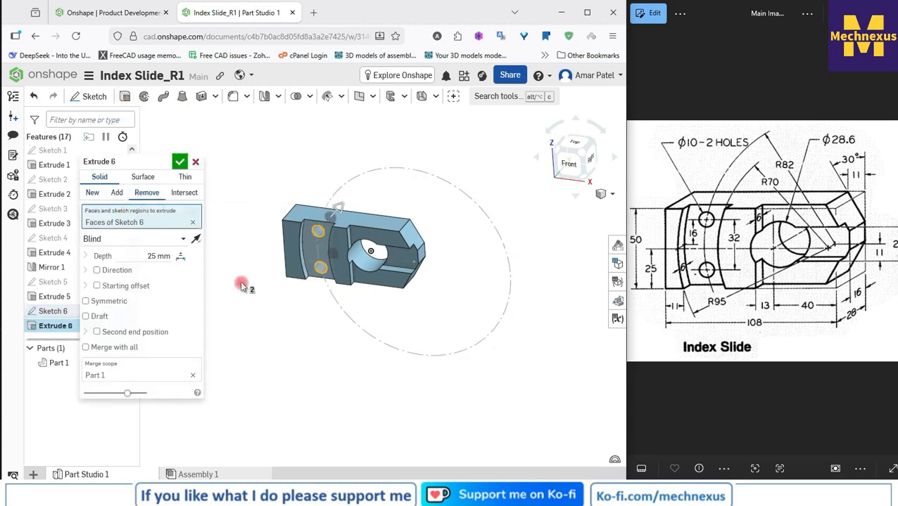
{"action": "left_click", "coordinate": [180, 162]}
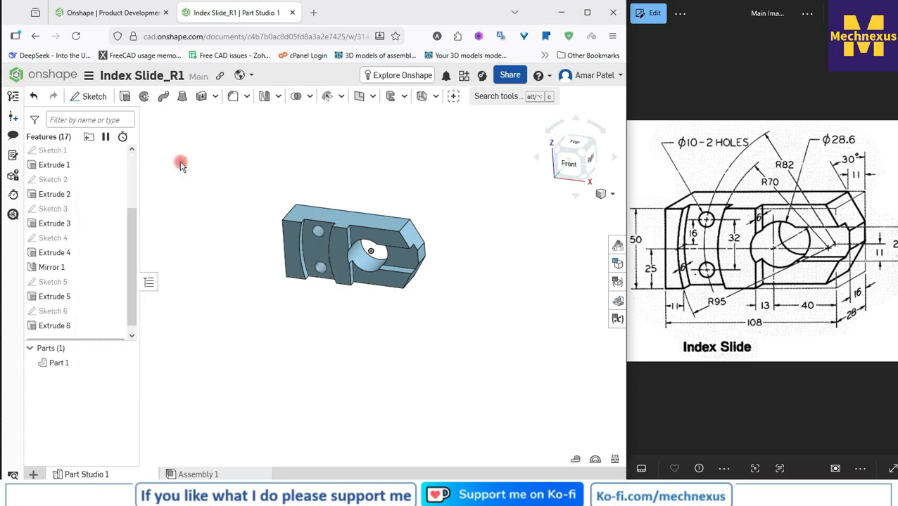
Step: Show the part in isometric view and examine its holes, curved groove and slot against the reference drawing
{"action": "scroll", "coordinate": [315, 229], "scroll_direction": "down", "scroll_amount": 1}
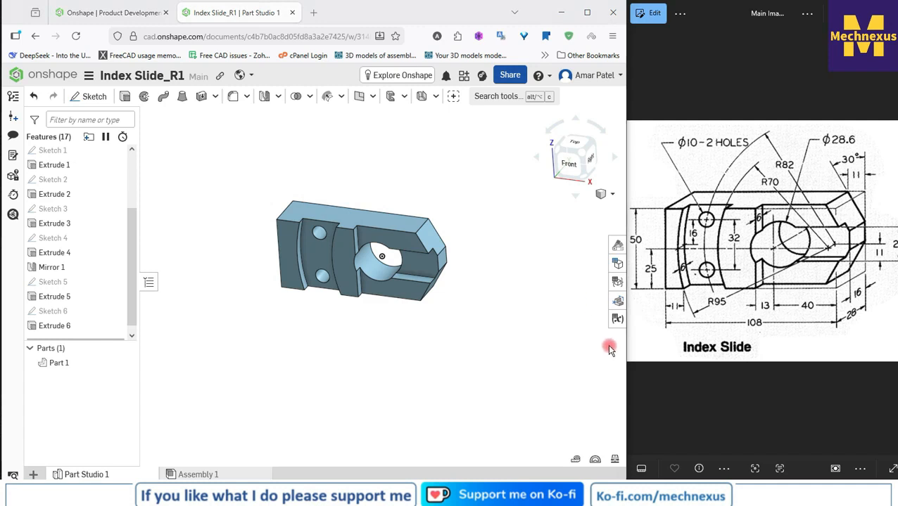
{"action": "scroll", "coordinate": [365, 225], "scroll_direction": "down", "scroll_amount": 2}
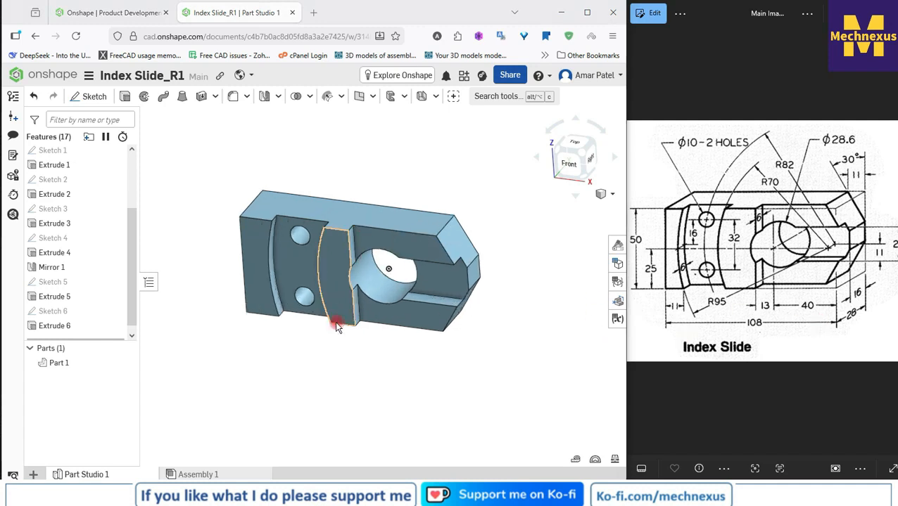
{"action": "mouse_move", "coordinate": [336, 327]}
{"action": "right_mouse_down"}
{"action": "mouse_move", "coordinate": [315, 304]}
{"action": "mouse_move", "coordinate": [286, 320]}
{"action": "mouse_move", "coordinate": [348, 322]}
{"action": "mouse_move", "coordinate": [284, 357]}
{"action": "mouse_move", "coordinate": [326, 357]}
{"action": "mouse_move", "coordinate": [479, 262]}
{"action": "right_mouse_up"}
{"action": "left_click", "coordinate": [604, 194]}
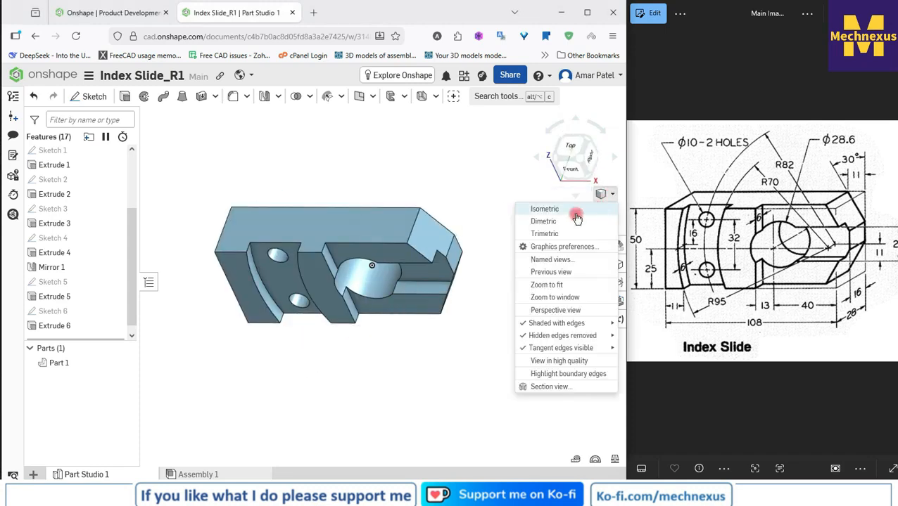
{"action": "left_click", "coordinate": [558, 211]}
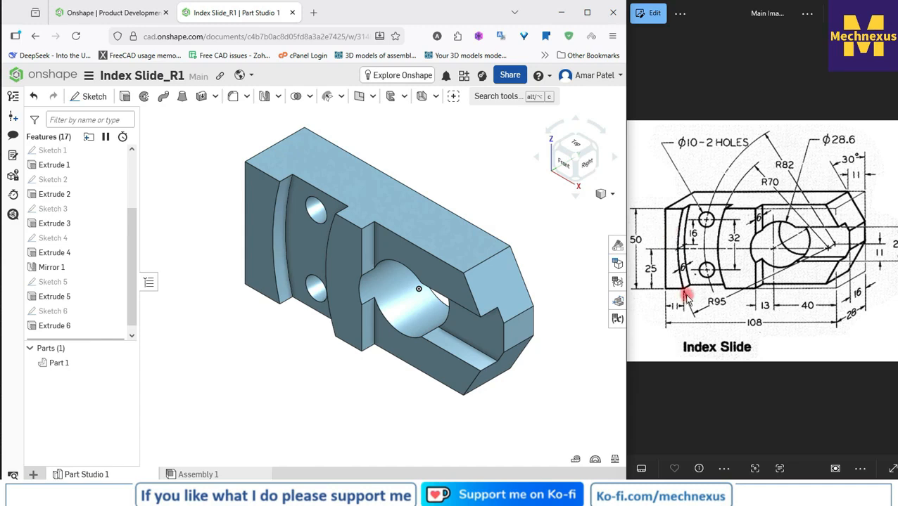
{"action": "scroll", "coordinate": [270, 176], "scroll_direction": "down", "scroll_amount": 2}
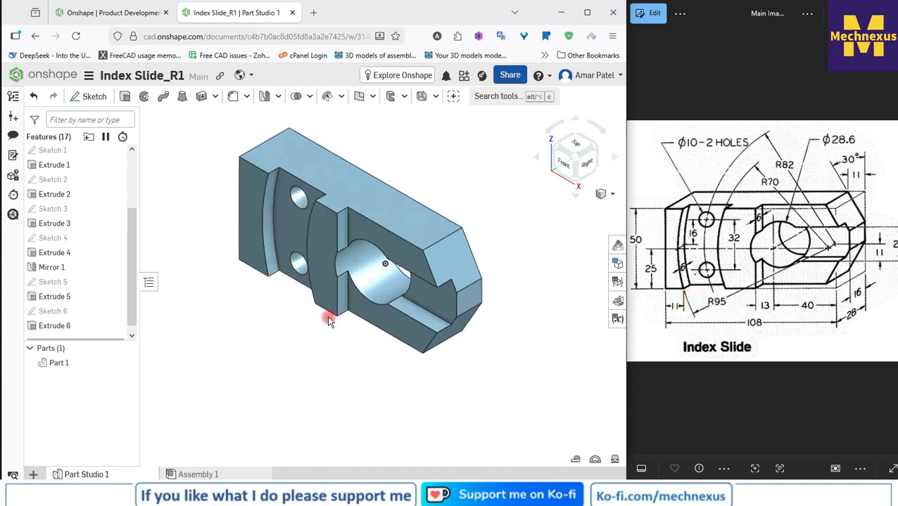
{"action": "right_click_drag", "start_coordinate": [324, 330], "coordinate": [343, 336]}
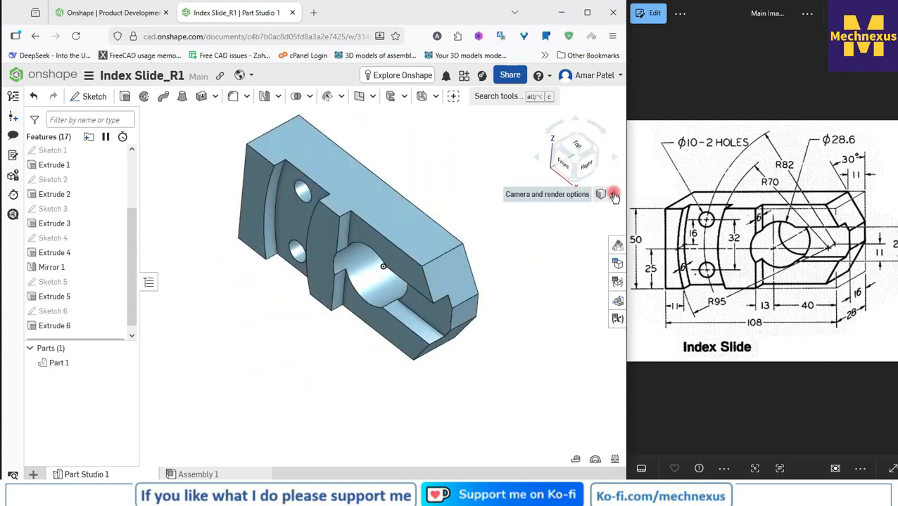